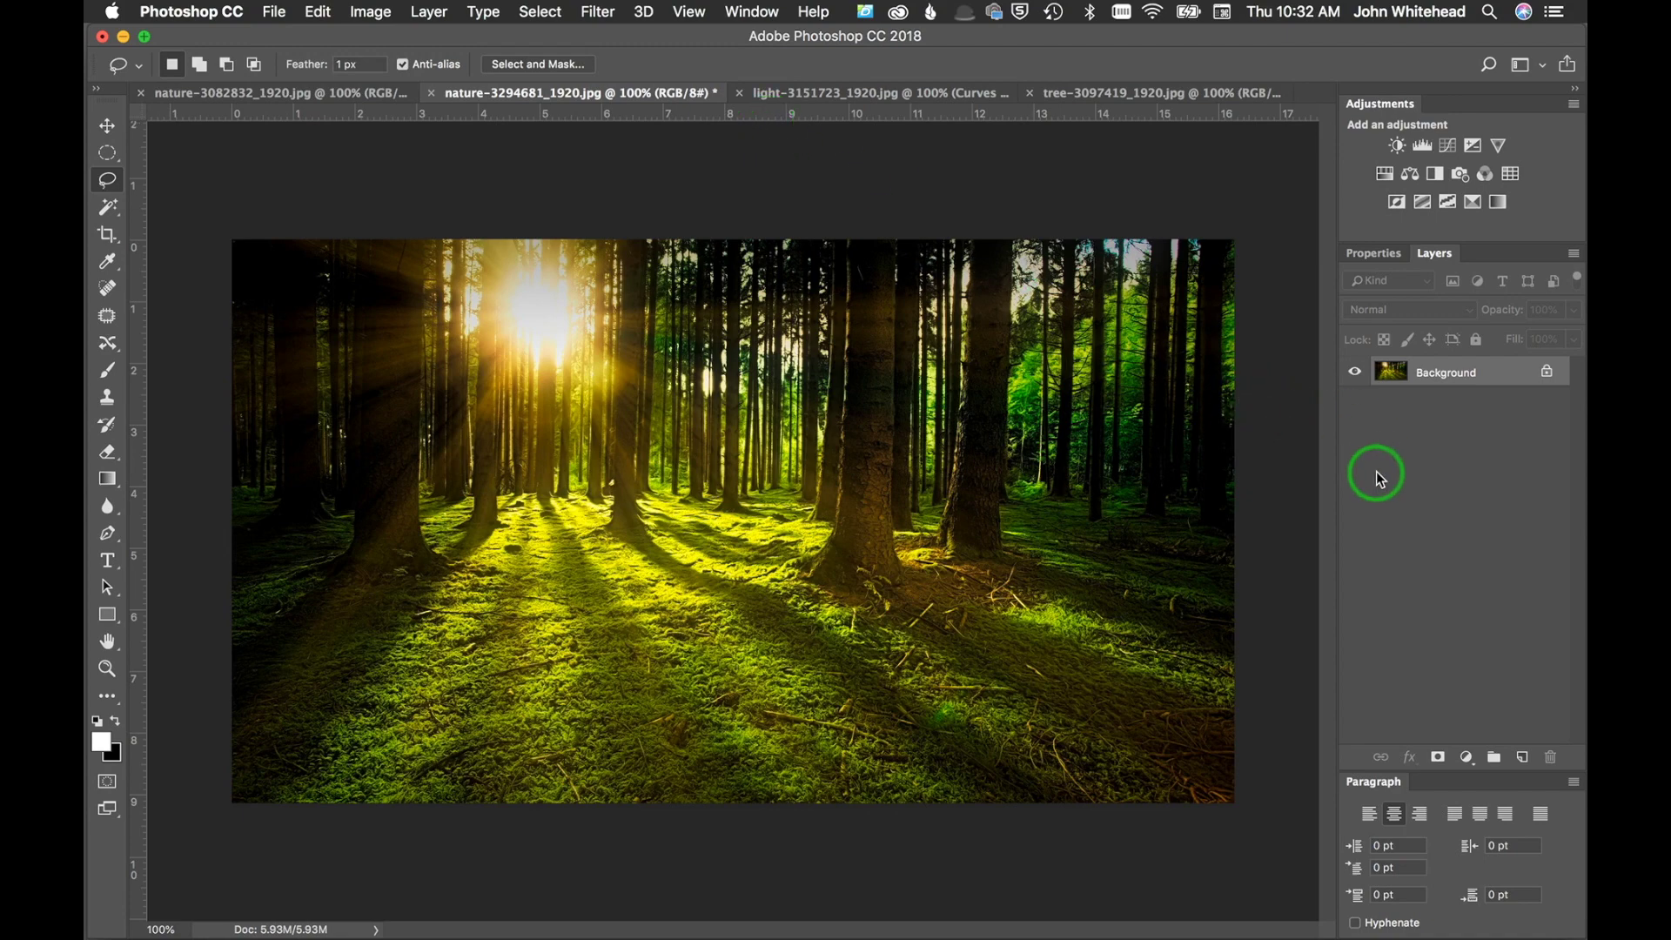
Step: Duplicate the Background layer and add a Curves adjustment that darkens the shadows while holding the highlights, comparing the image with and without it
key(super+j)
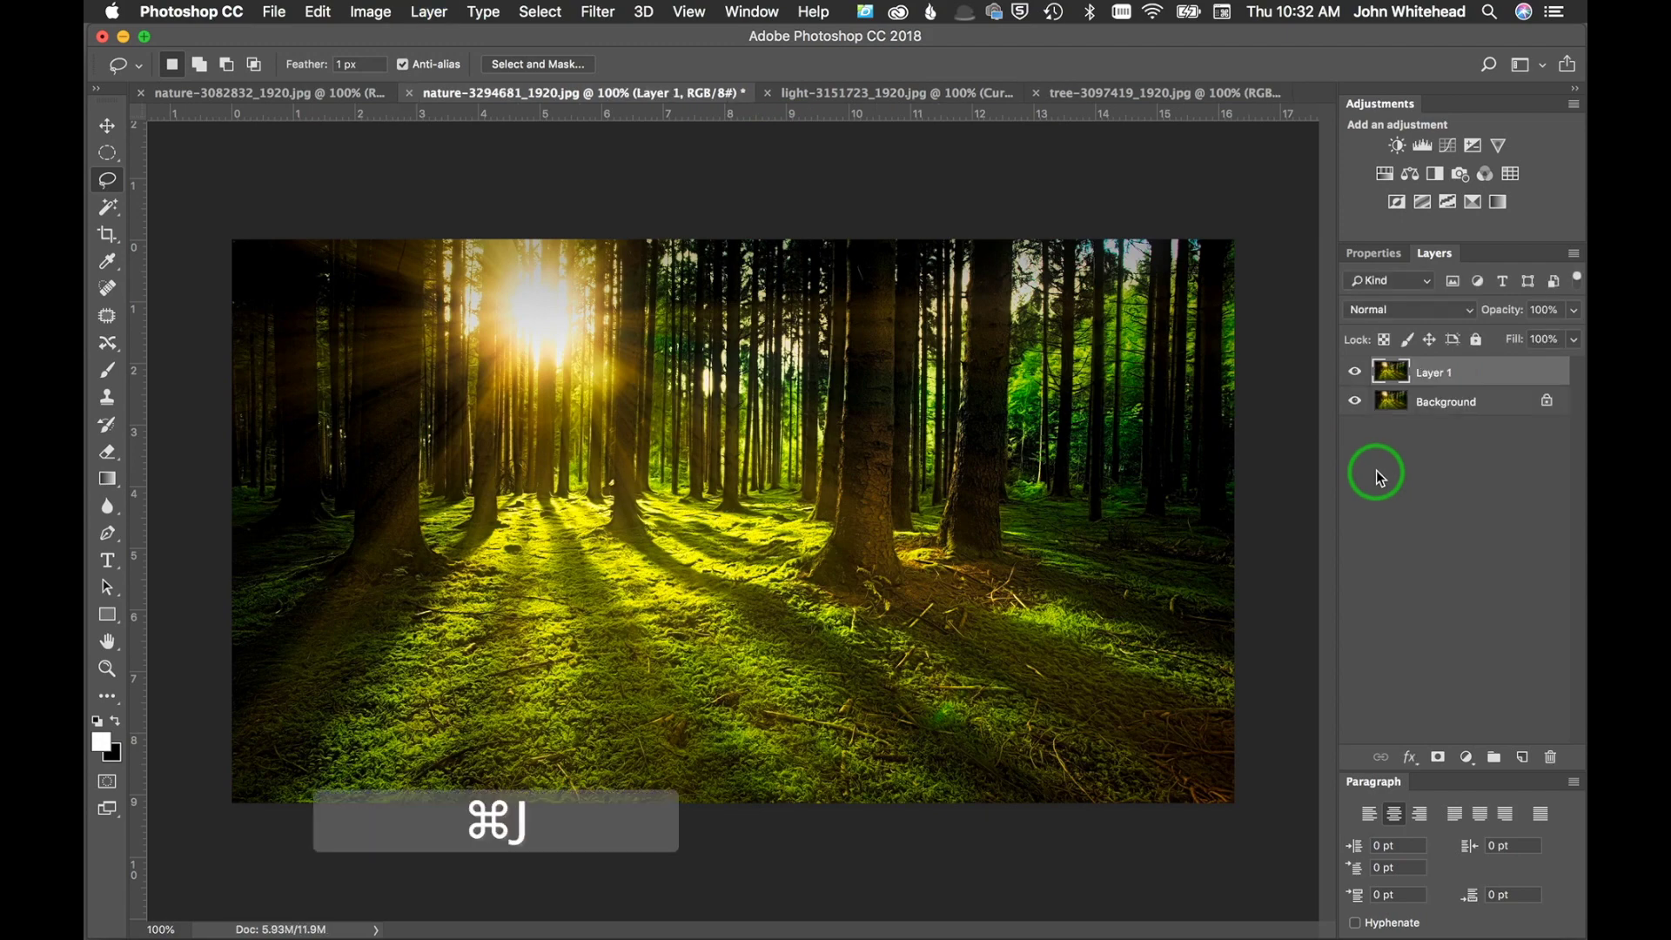
click(1448, 144)
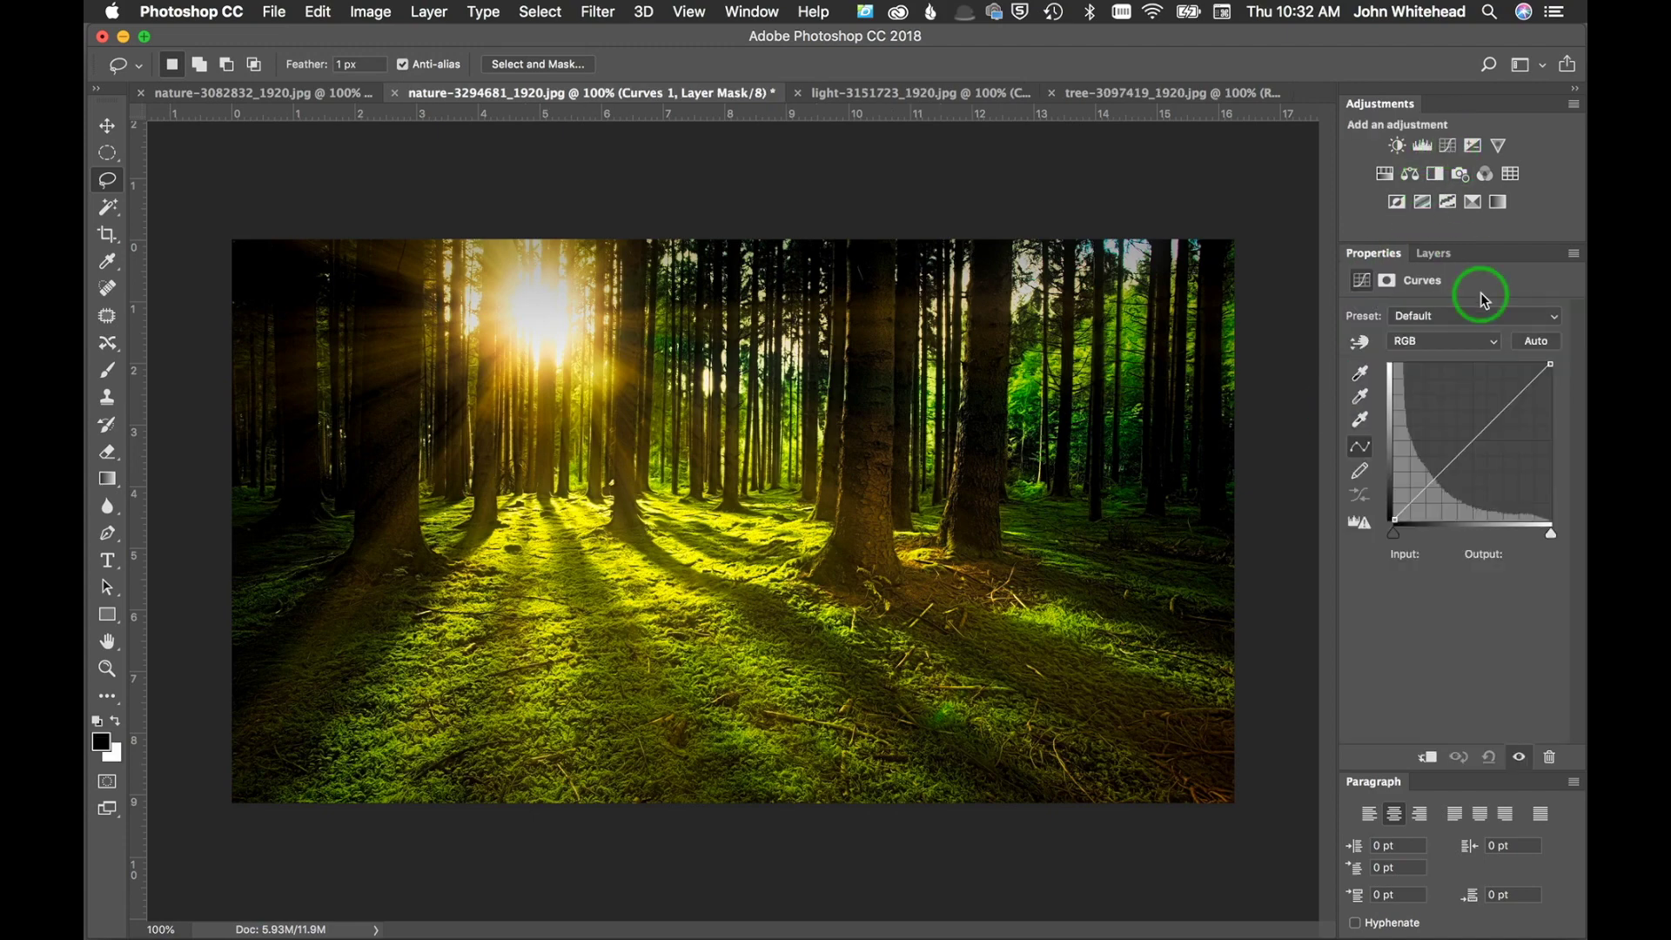
drag(1454, 490, 1493, 429)
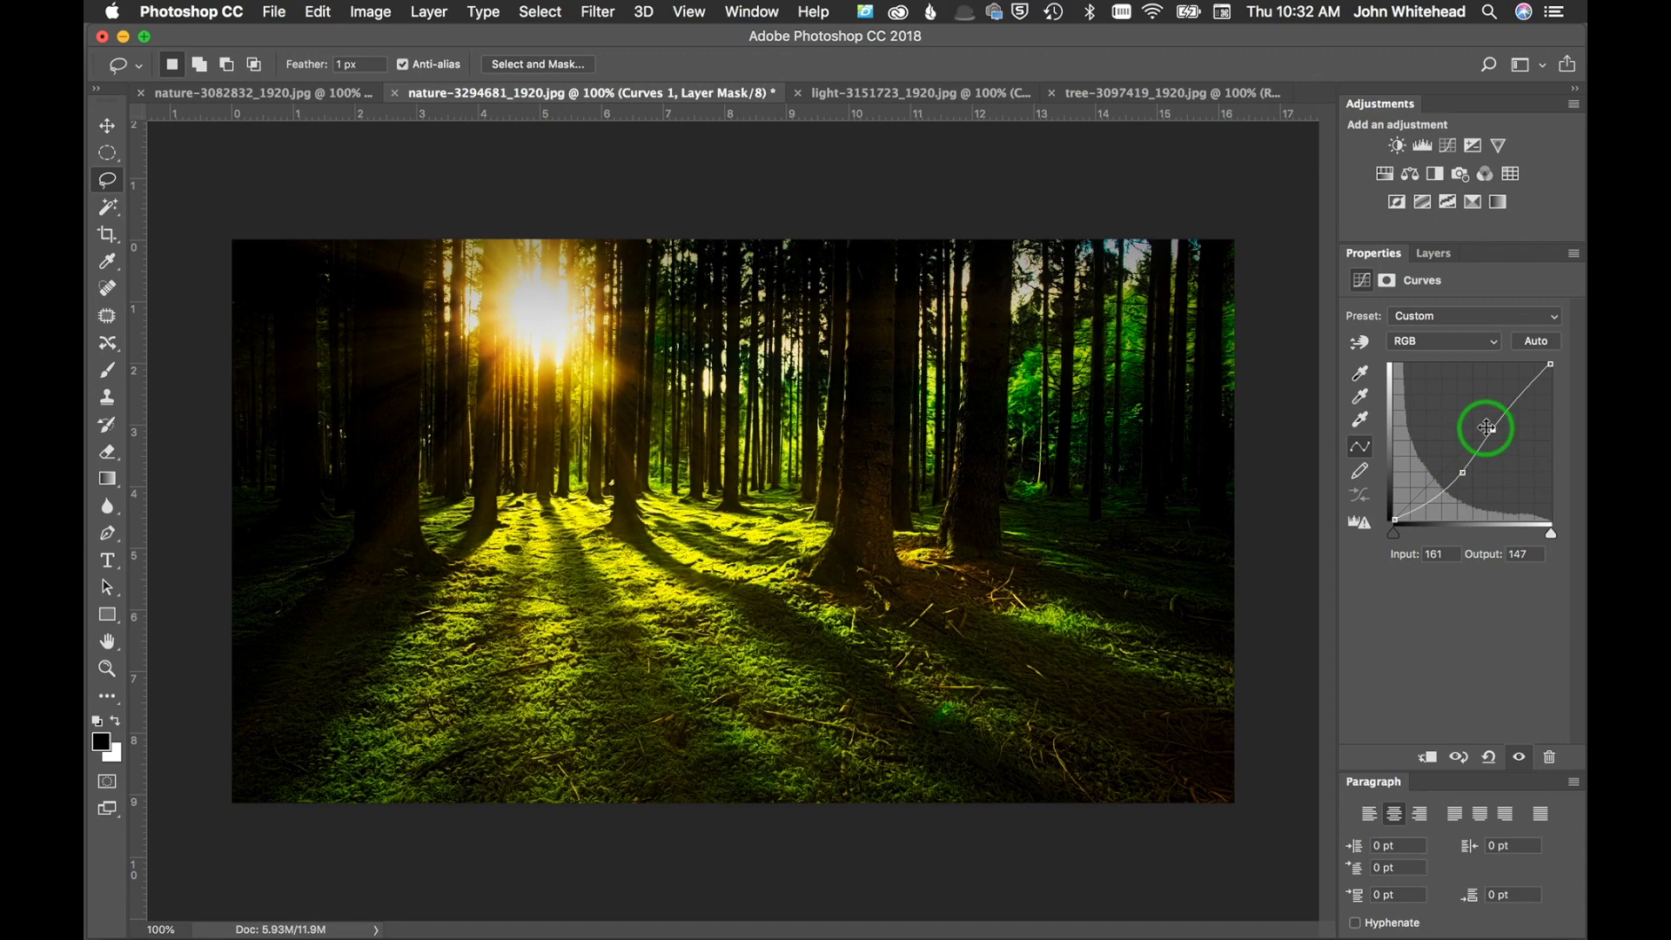
click(1493, 423)
drag(1495, 424, 1495, 424)
click(1433, 253)
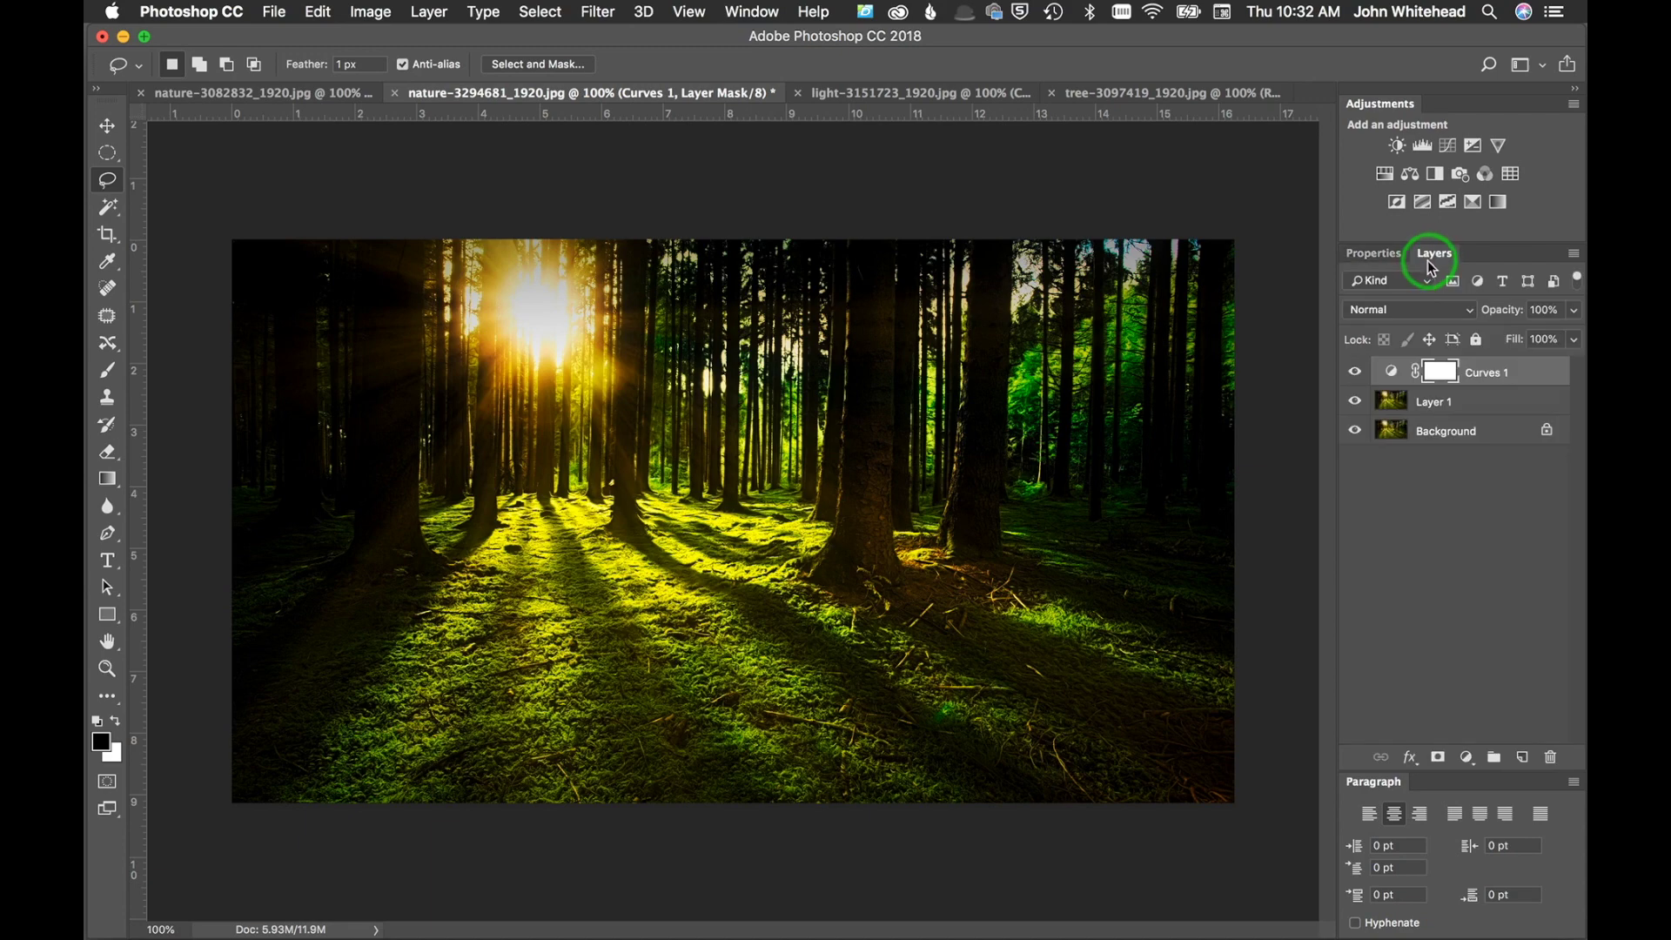
click(1355, 371)
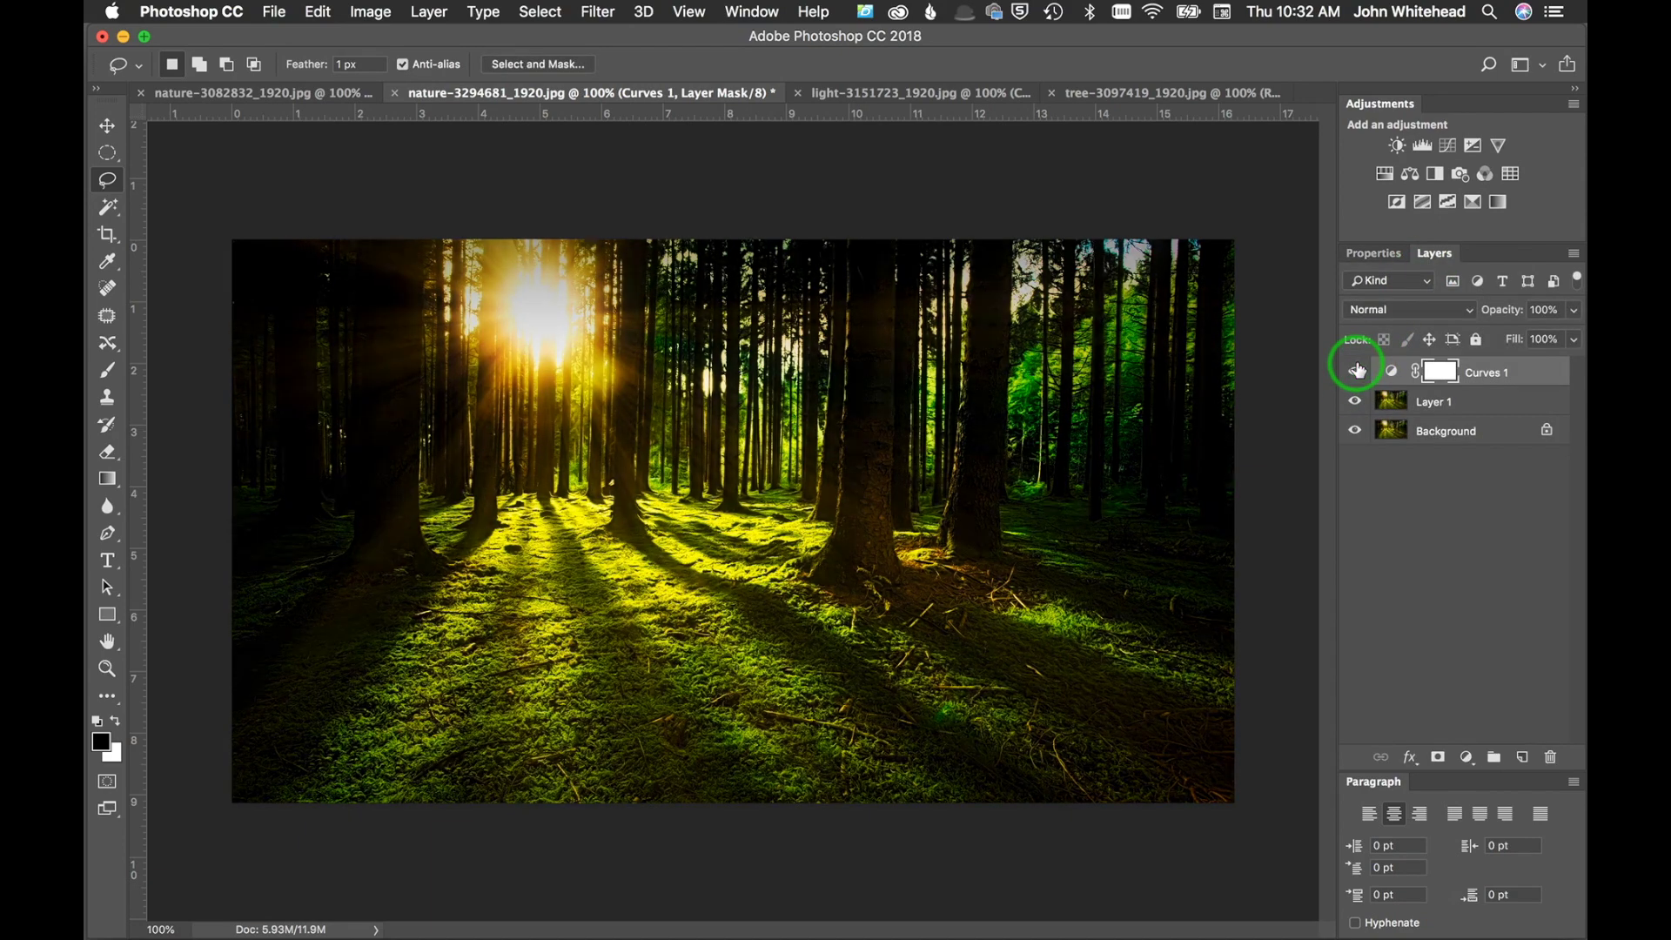
click(1355, 371)
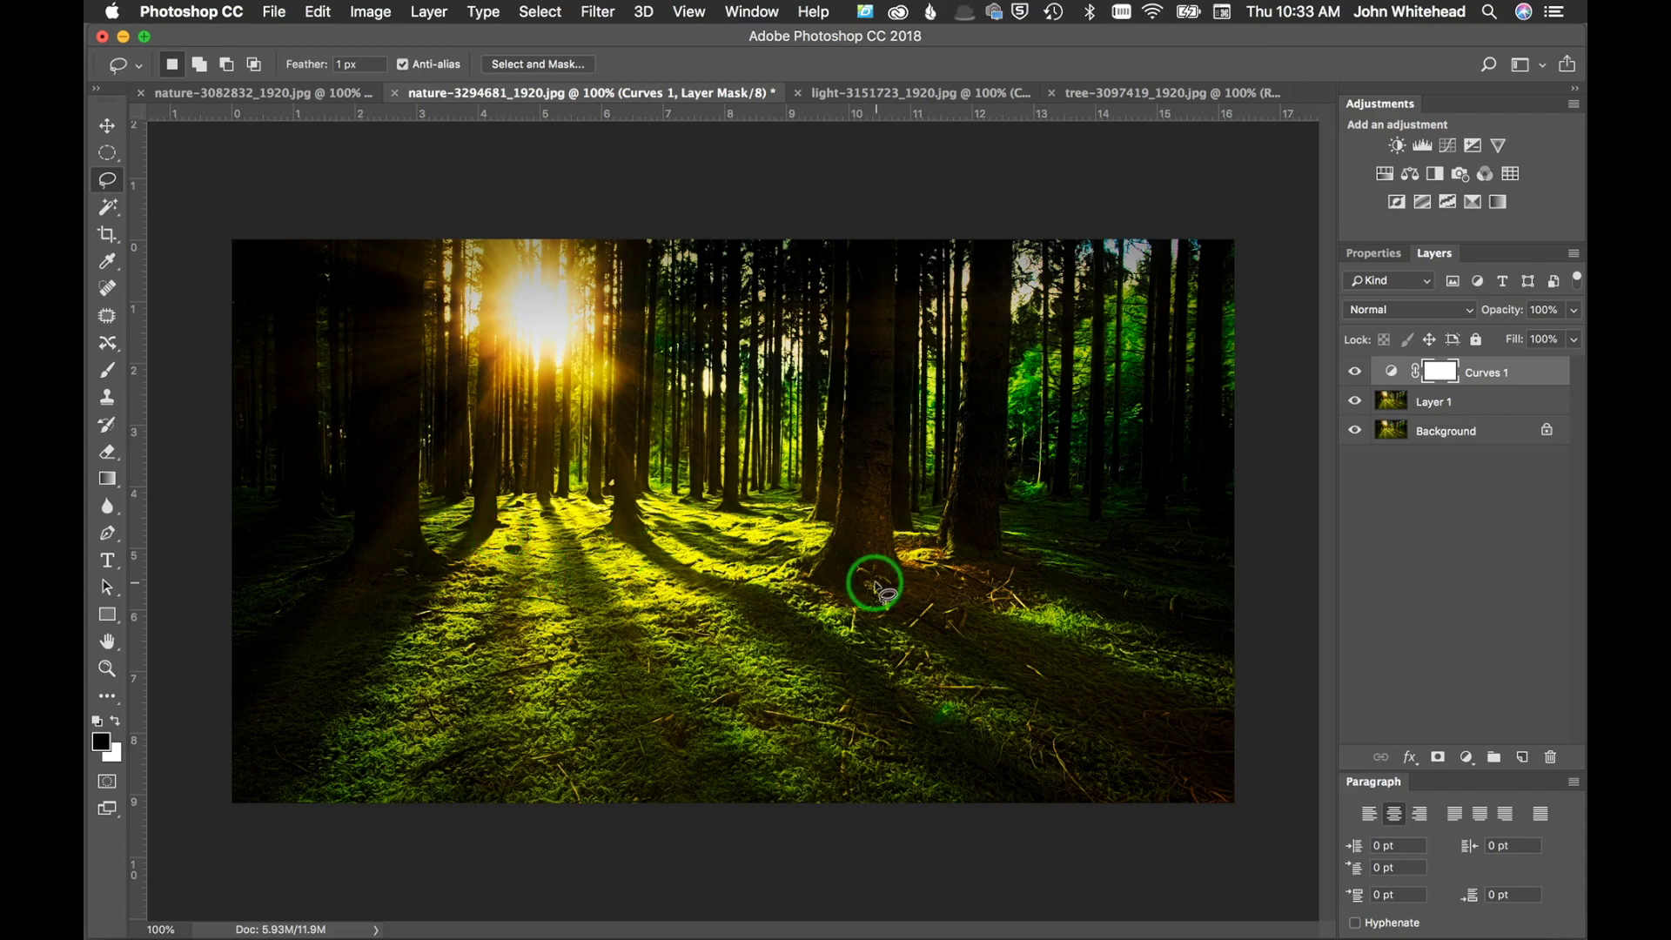
Step: Use Apply Image on the Curves 1 mask with the Merged layer, inverted RGB channel, Multiply blending and 100% opacity
click(369, 13)
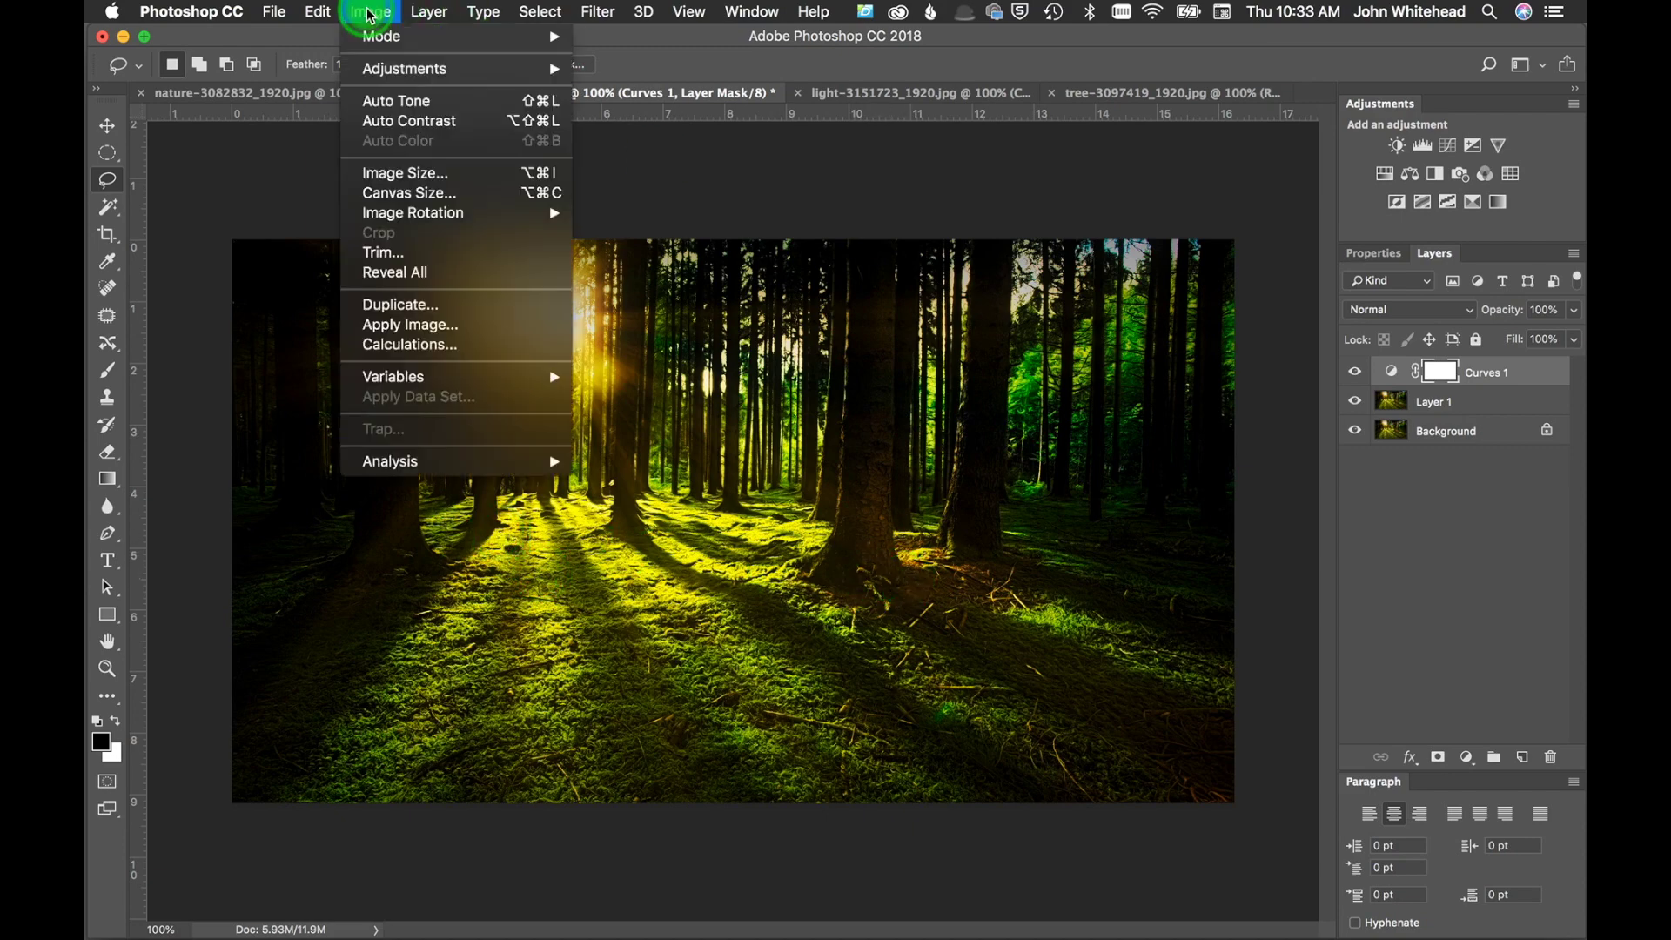
click(416, 325)
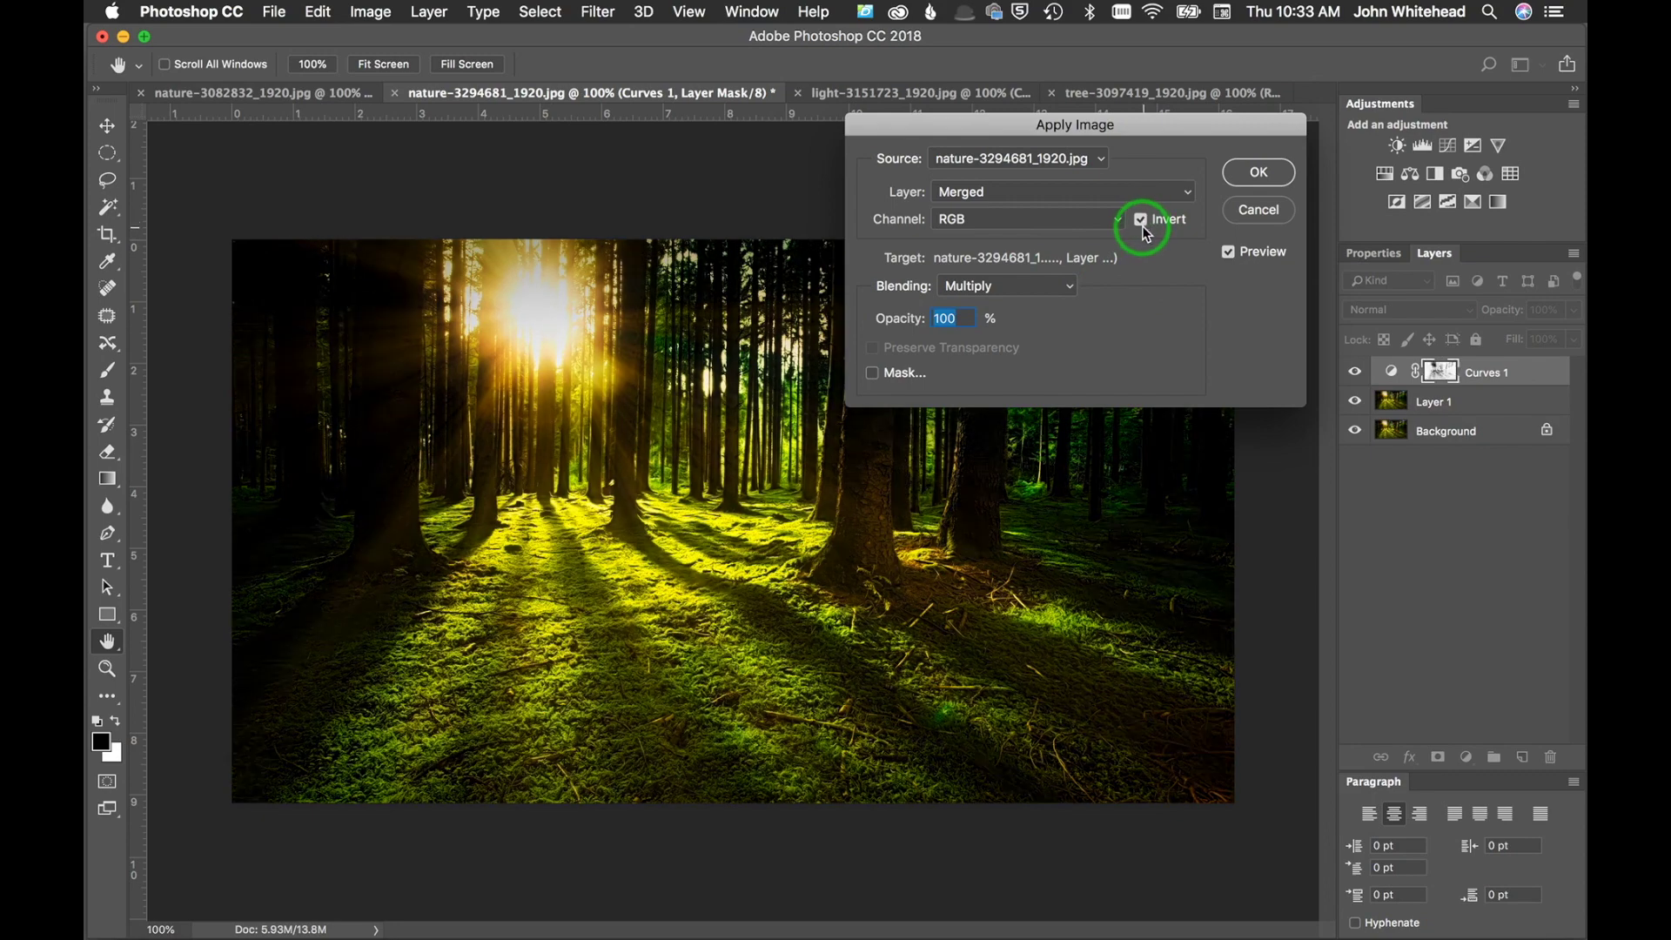
click(1141, 221)
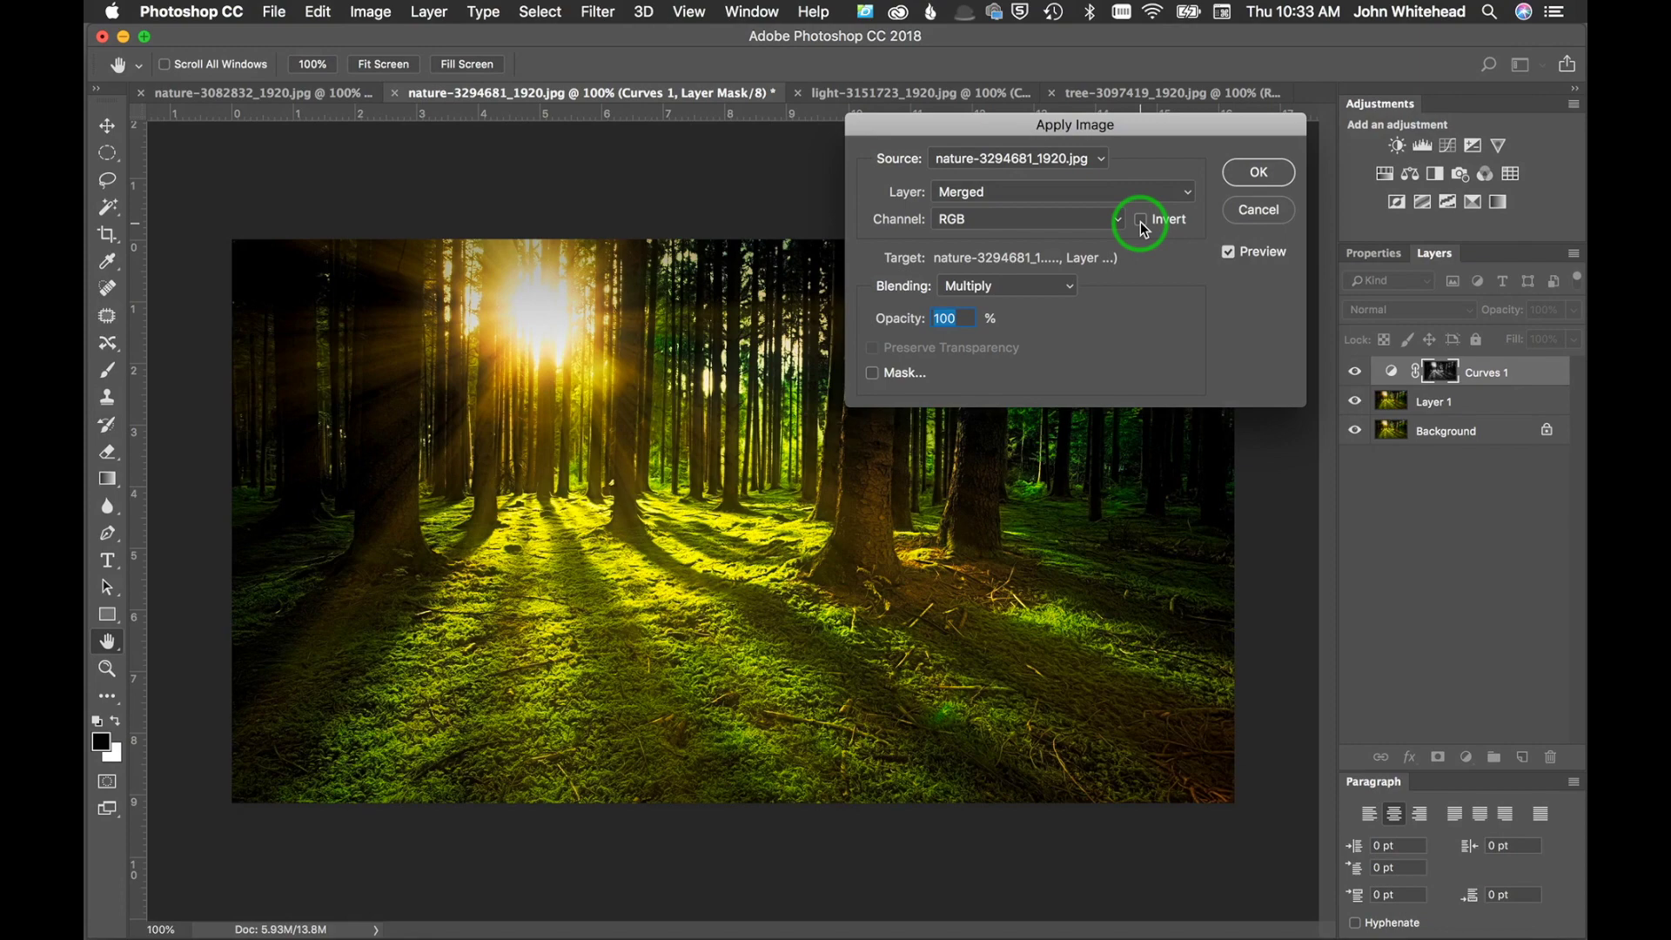
click(1141, 221)
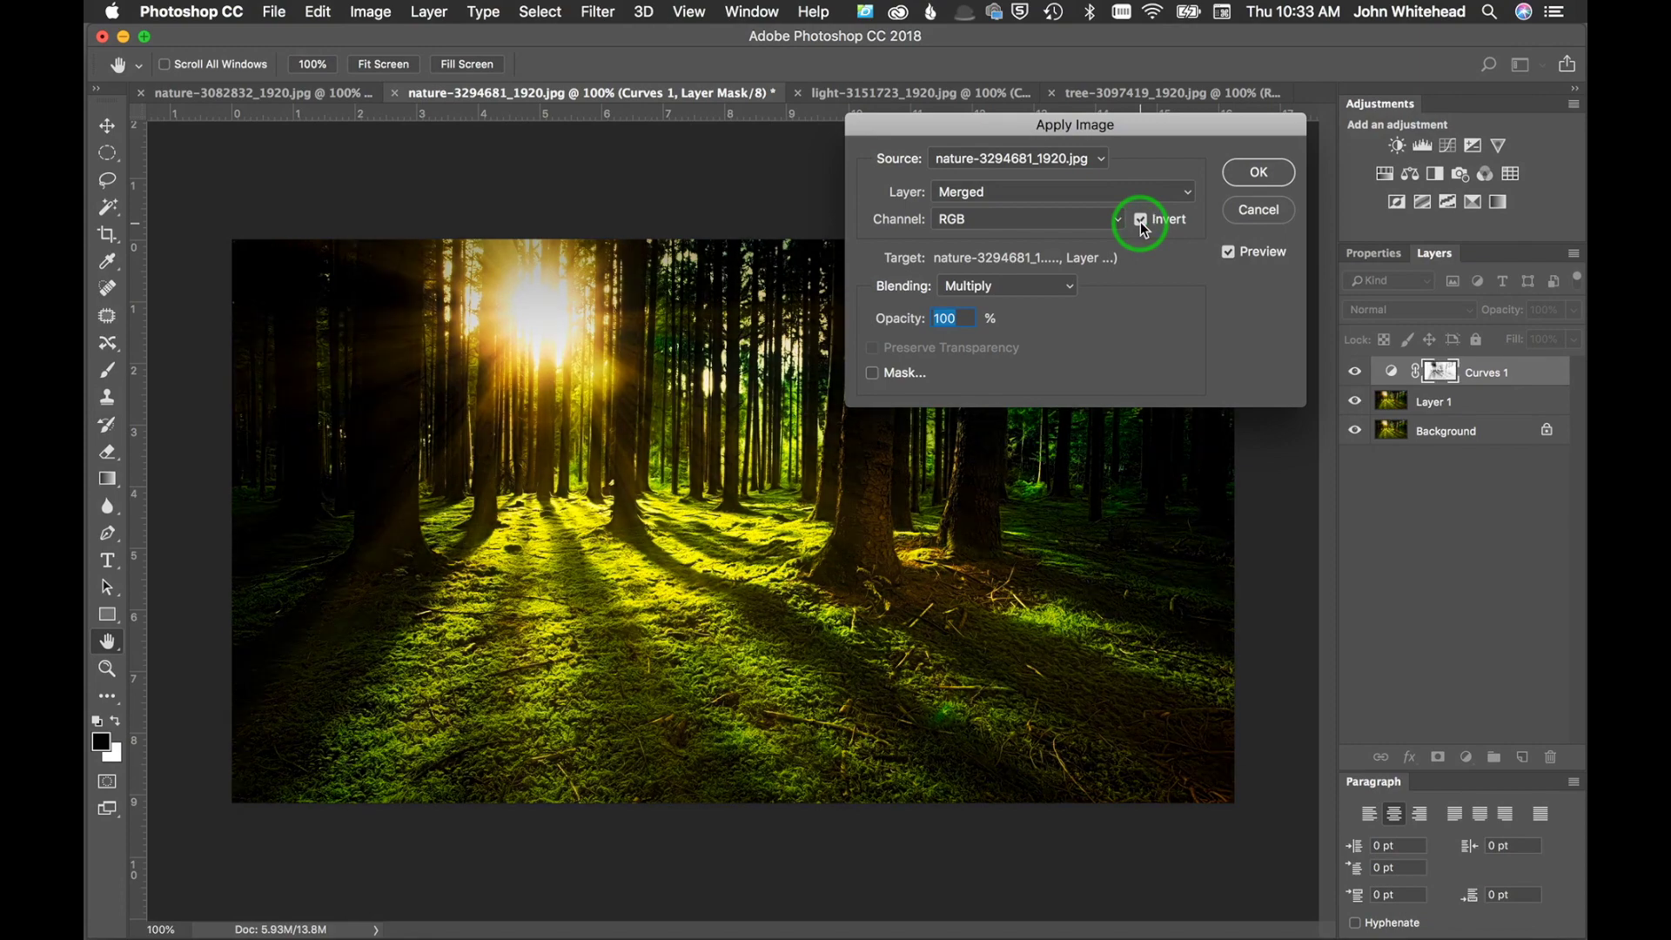
click(1264, 188)
Step: Inspect the Curves 1 mask against its inverse, and compare the image with and without the adjustment
click(1445, 373)
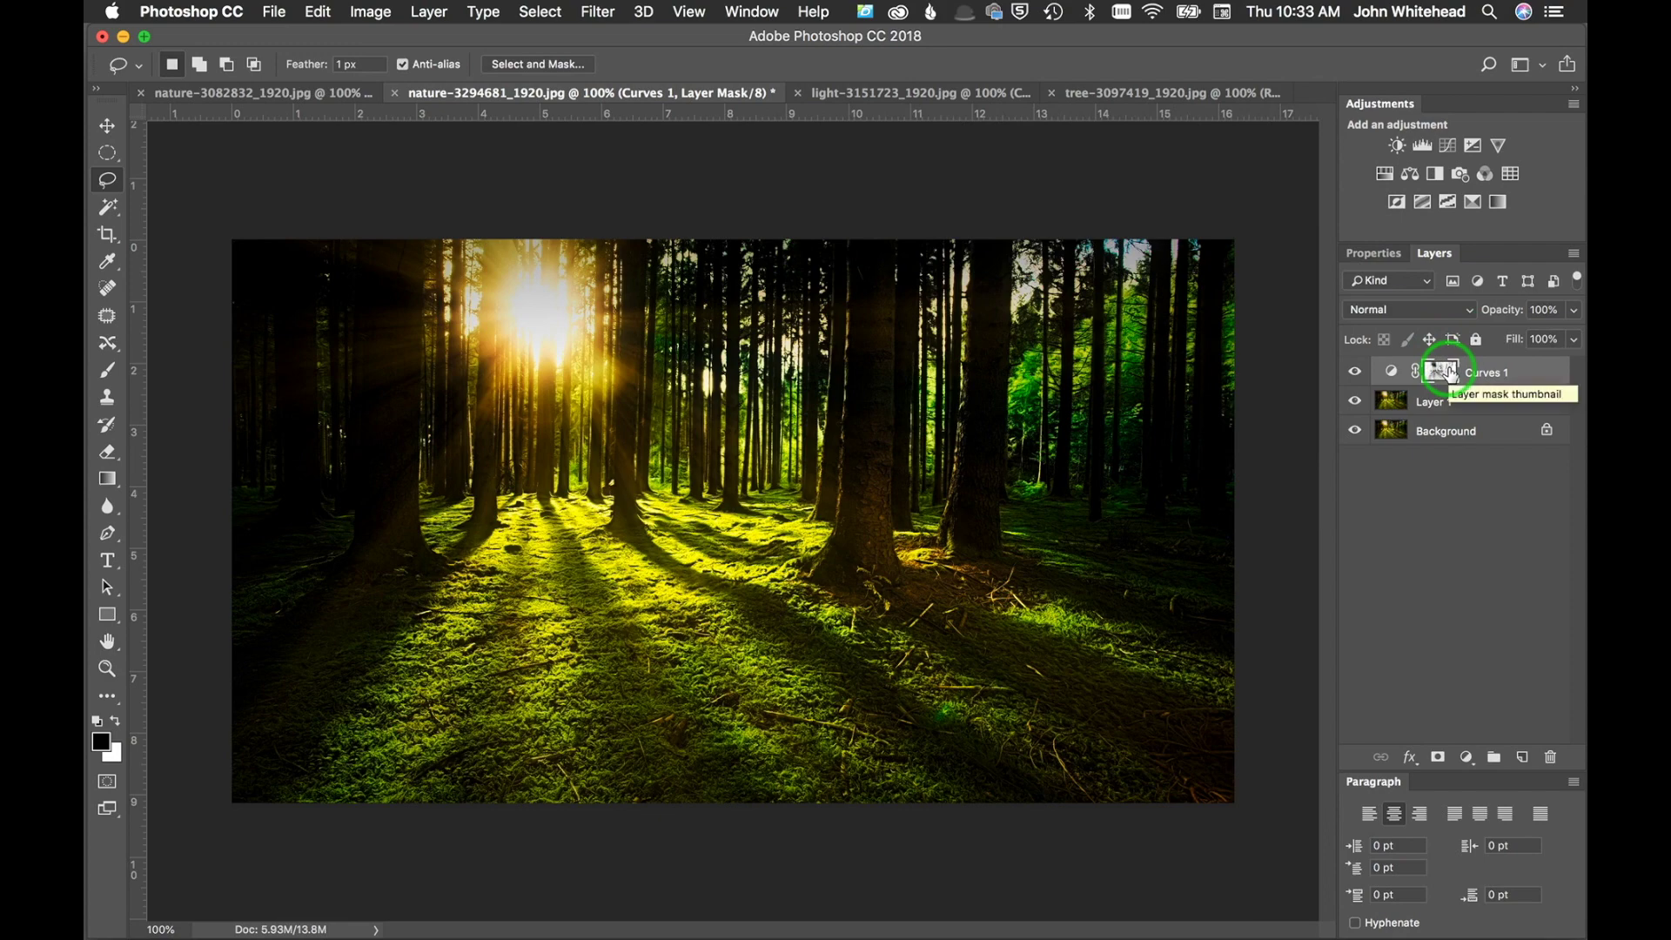
key(alt)
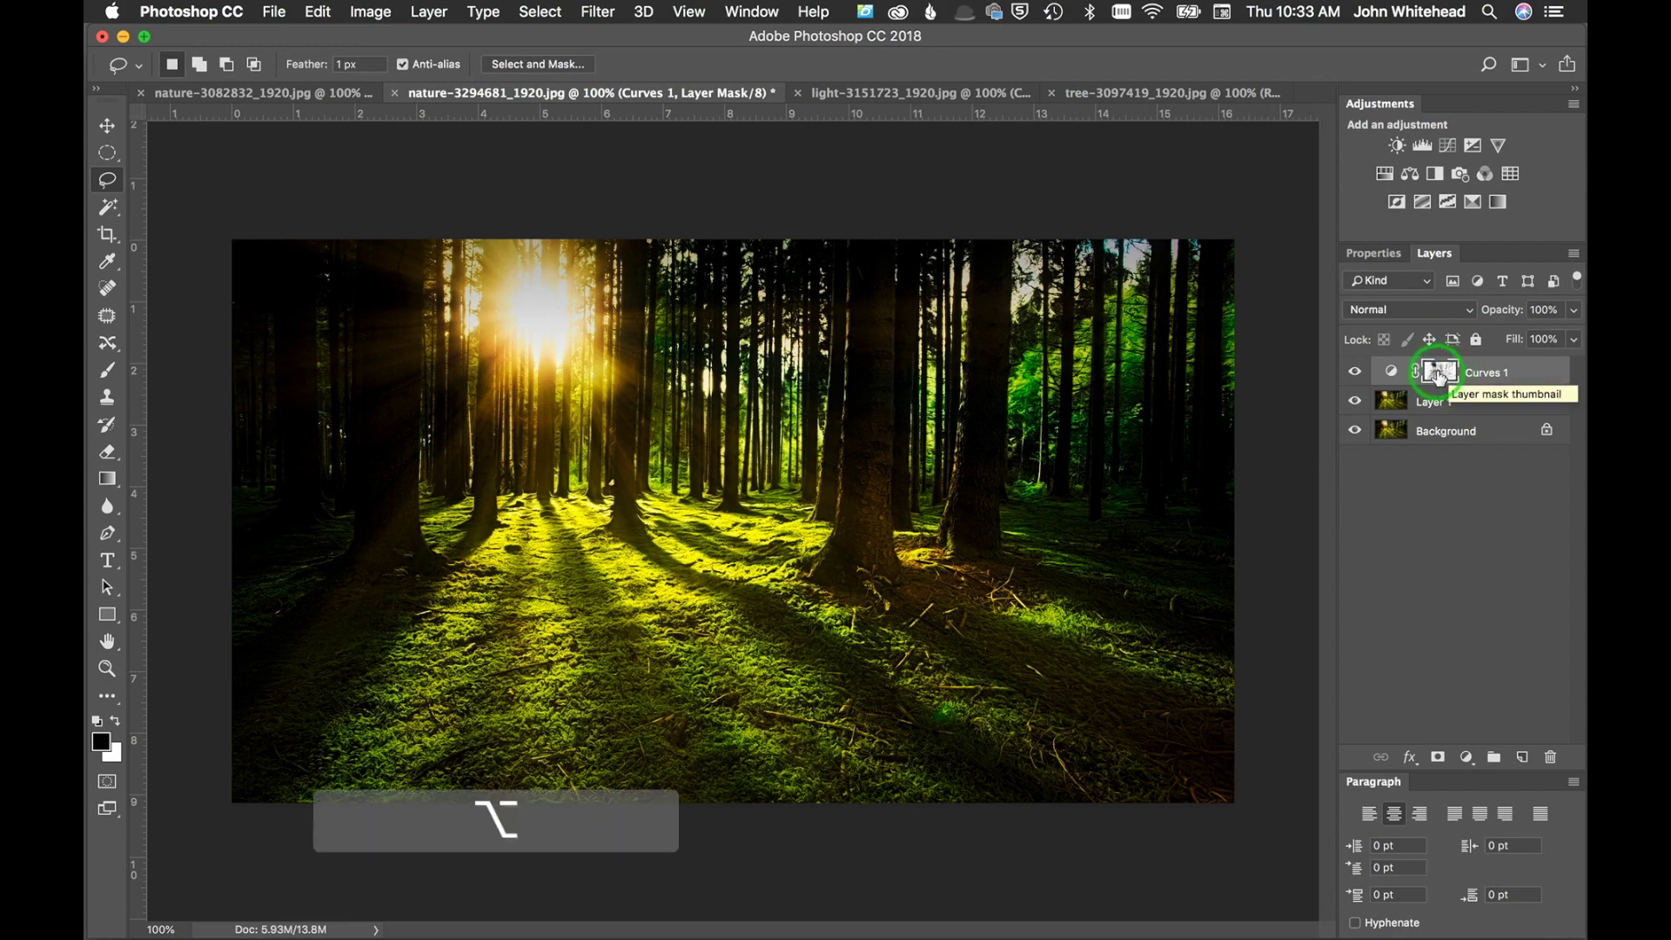
alt+click(1441, 374)
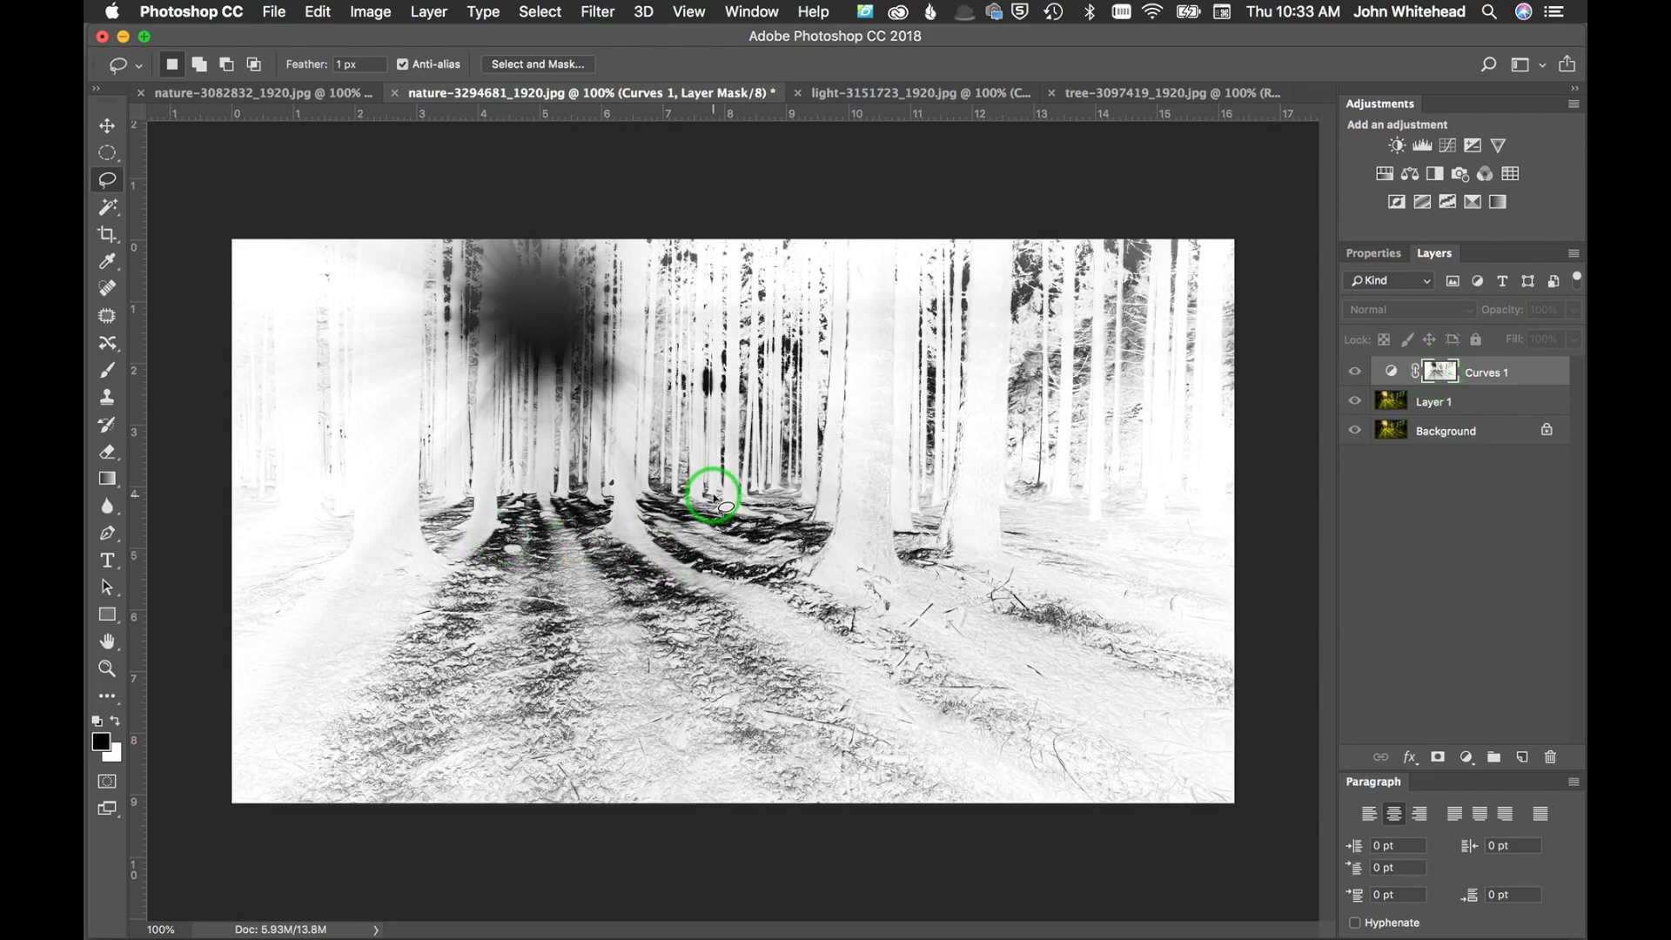
key(super+i)
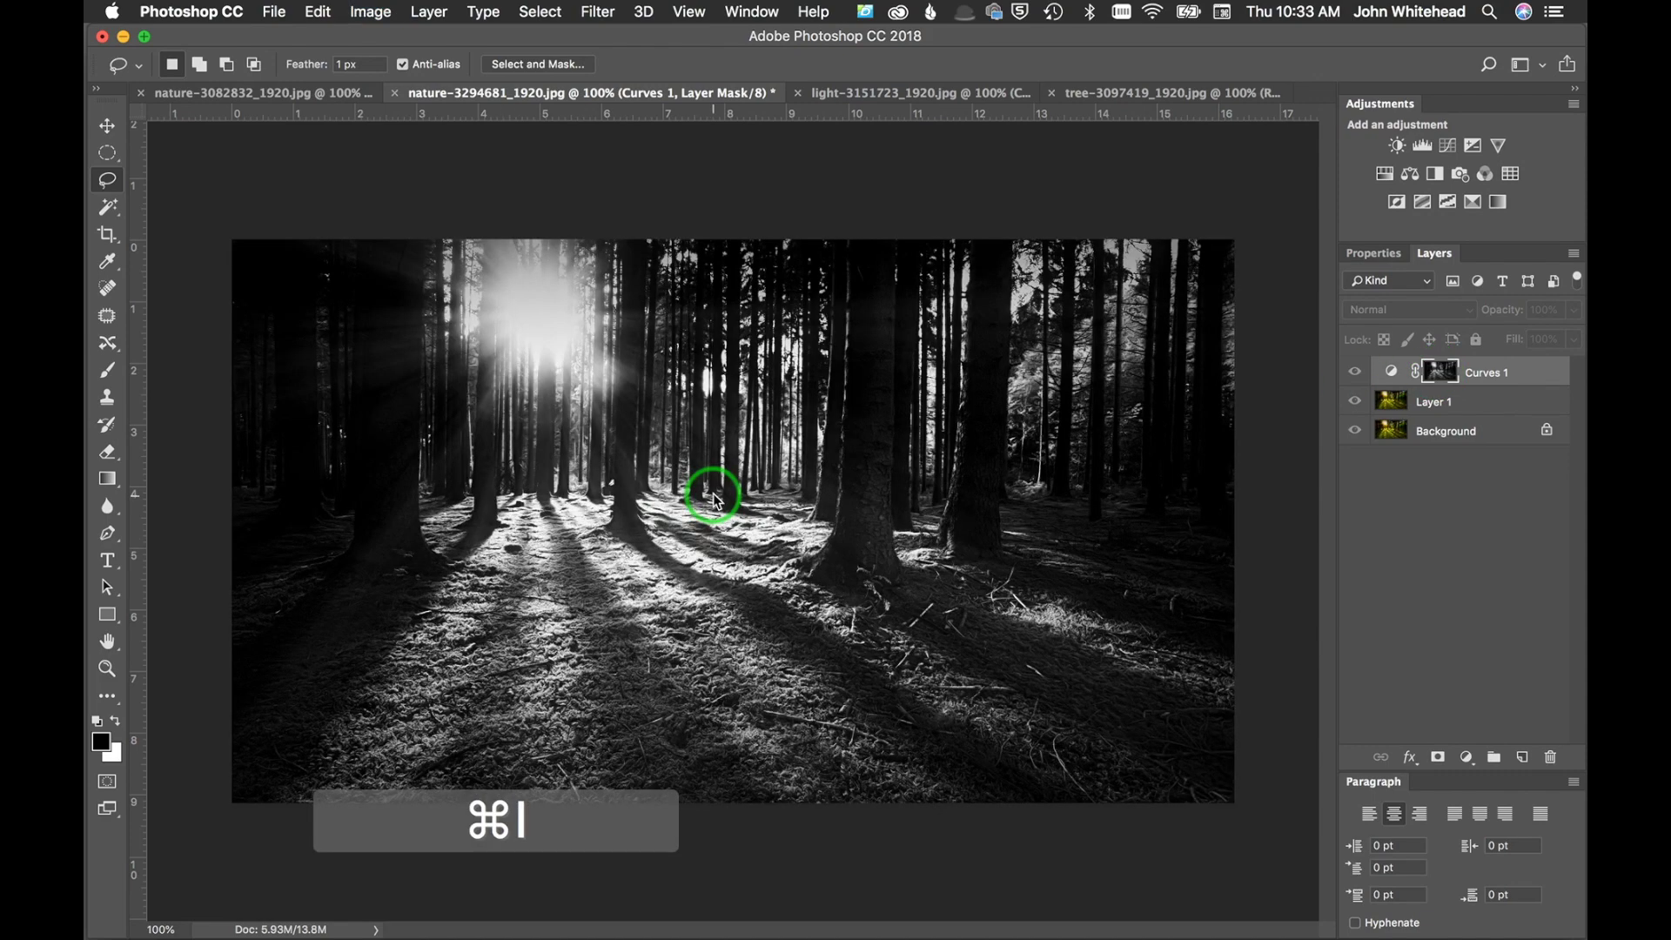
key(super+i)
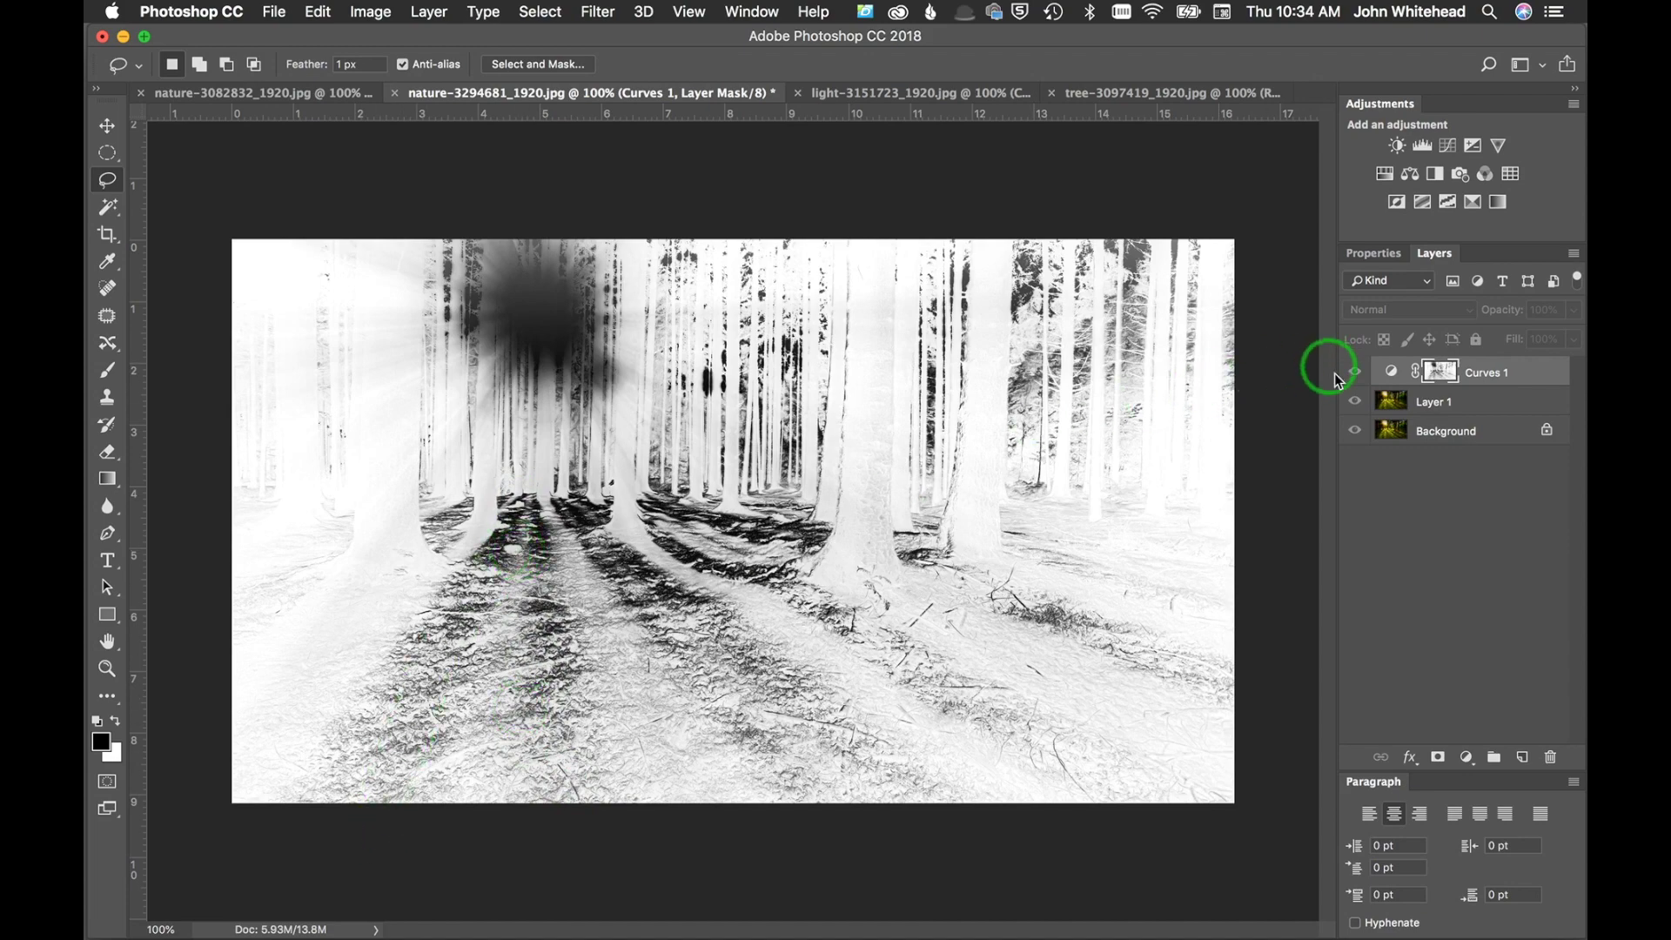
alt+click(1440, 371)
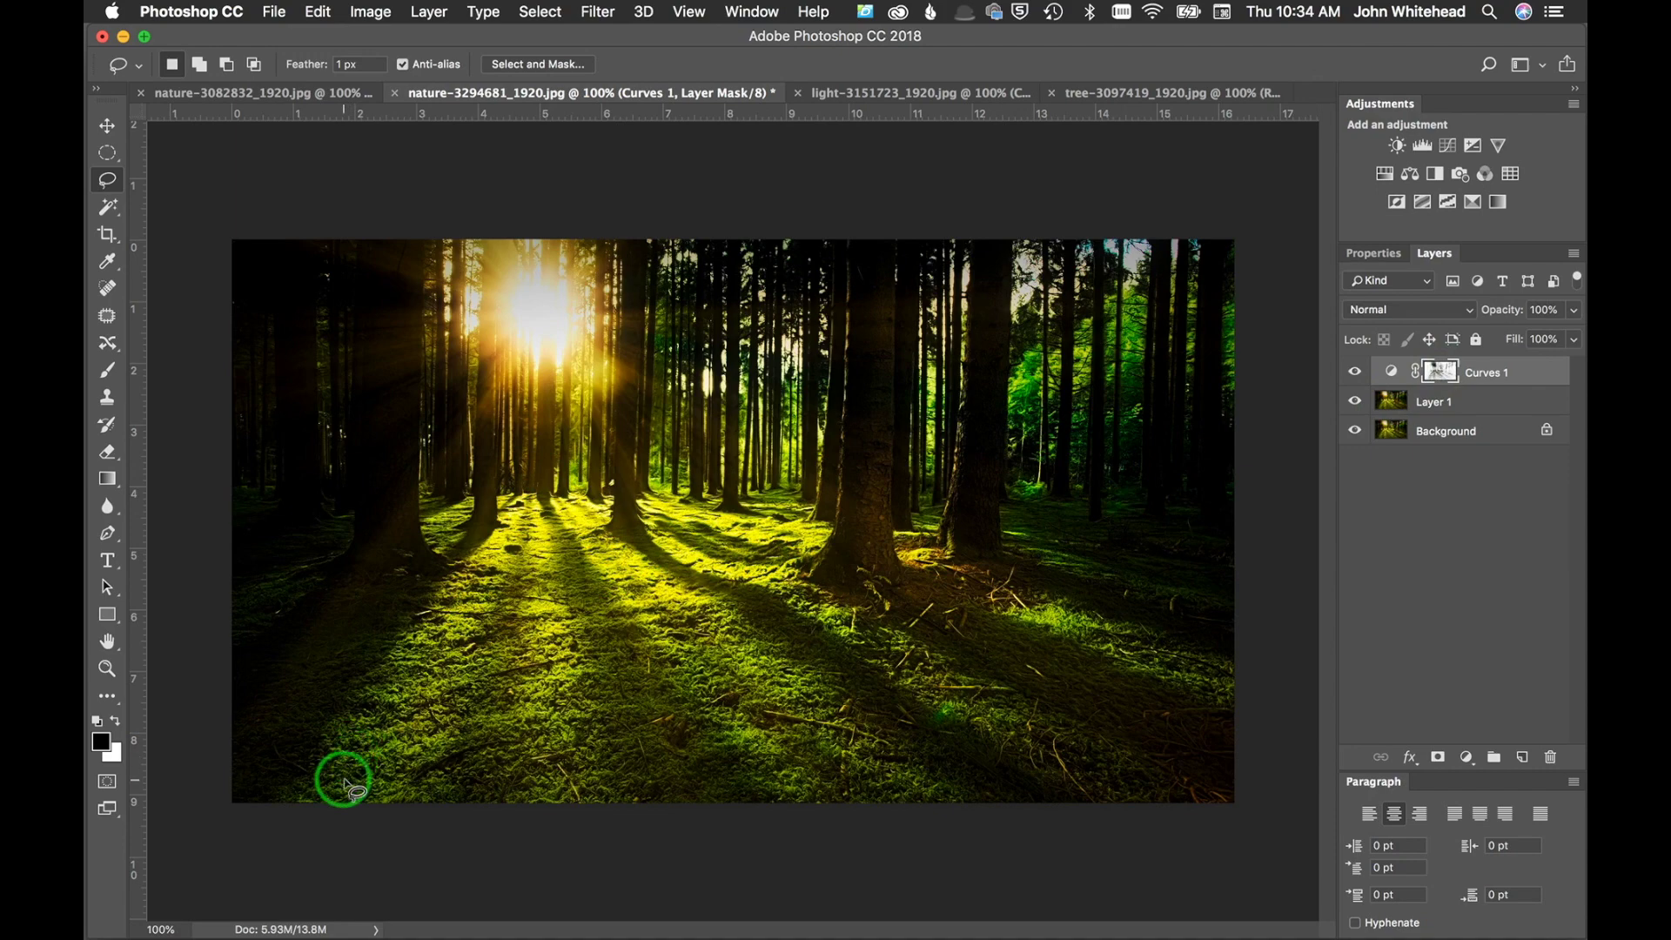
click(1355, 373)
click(1355, 372)
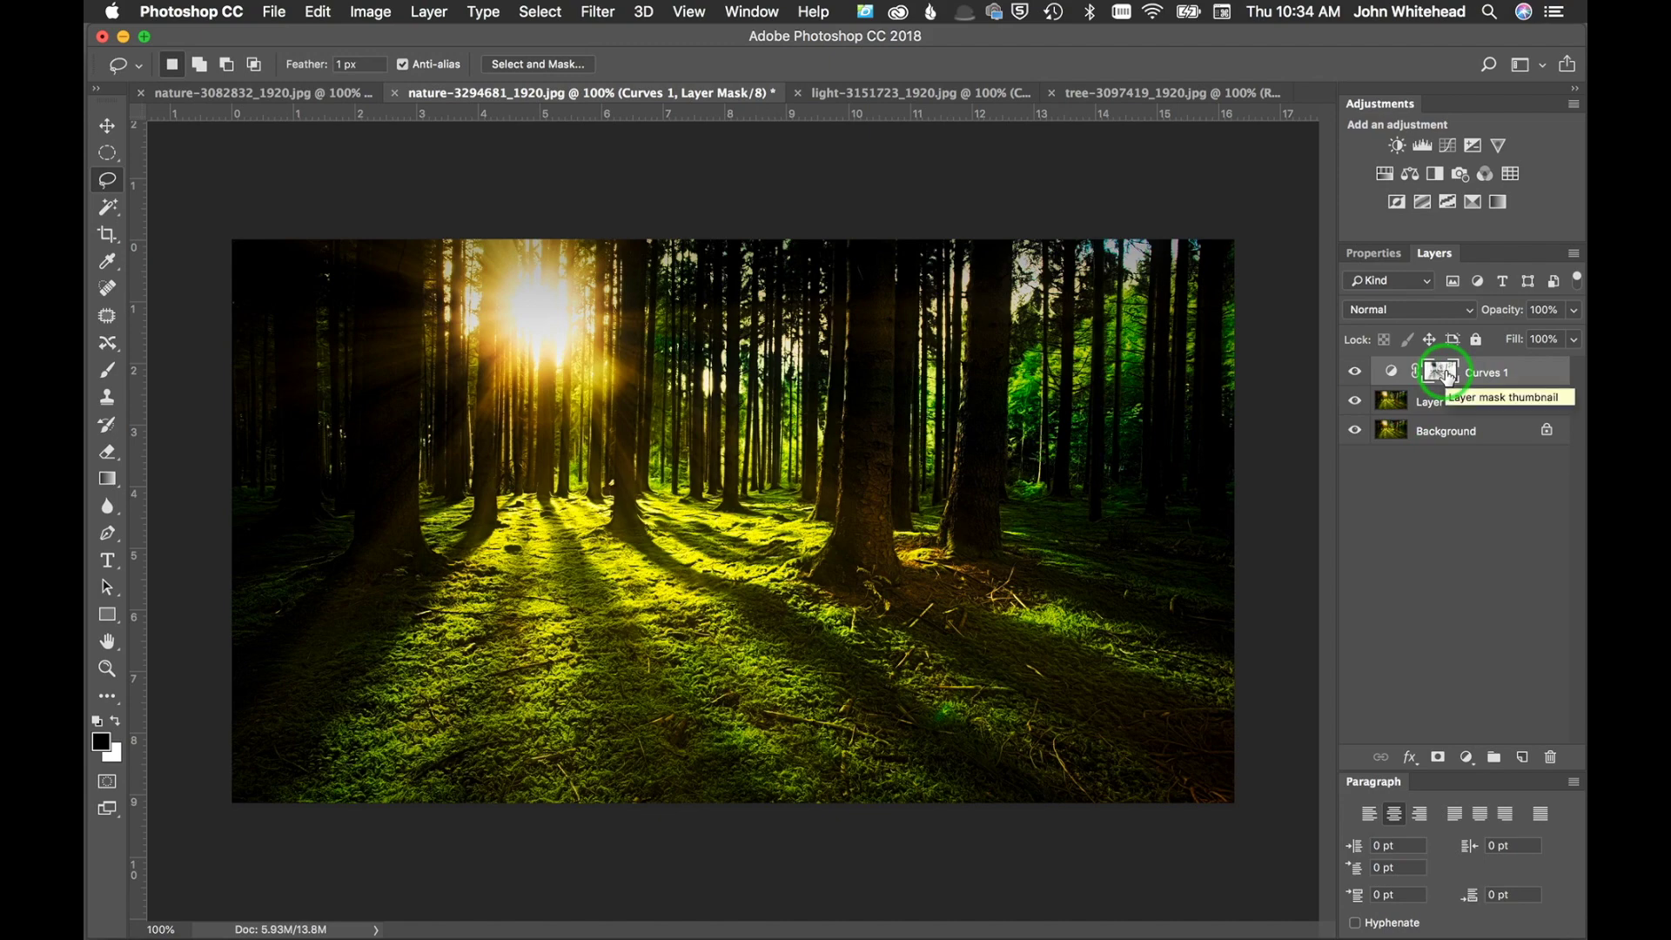
Step: Reshape the Curves 1 mask with a Curves correction: black point at input 7, a raised darker-tone point, and a point at input 178, output 156
alt+click(1445, 374)
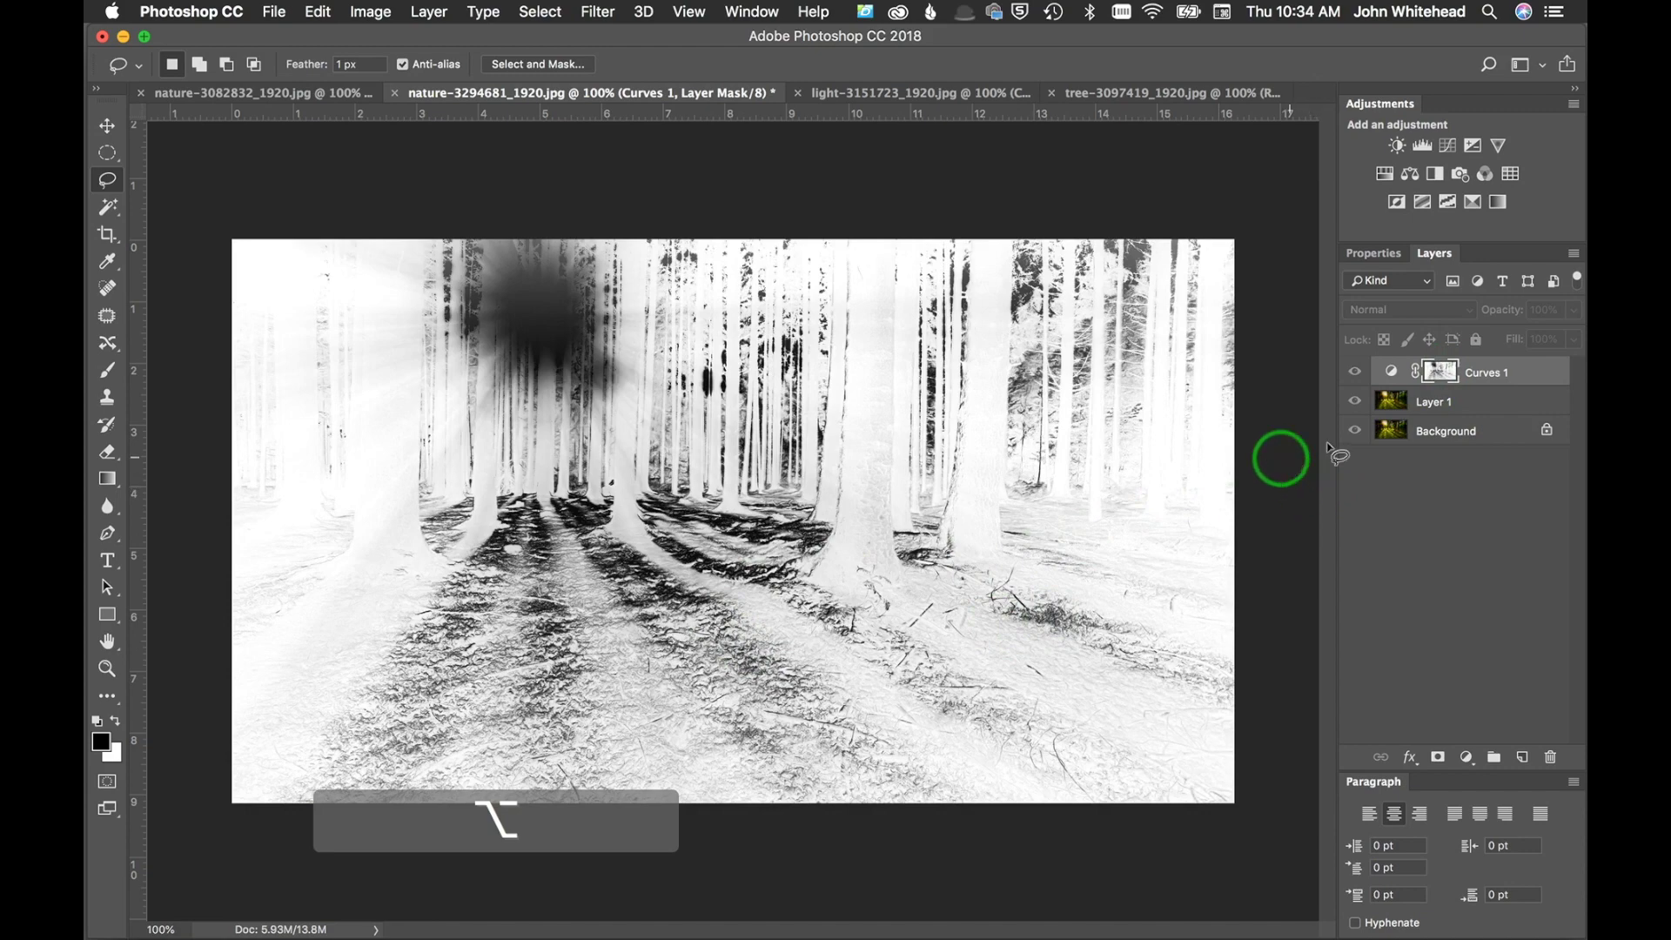
key(super+m)
drag(720, 168, 1170, 33)
mouse_move(1119, 278)
mouse_down()
mouse_move(1137, 307)
mouse_move(1115, 284)
mouse_up()
drag(1041, 462, 1041, 426)
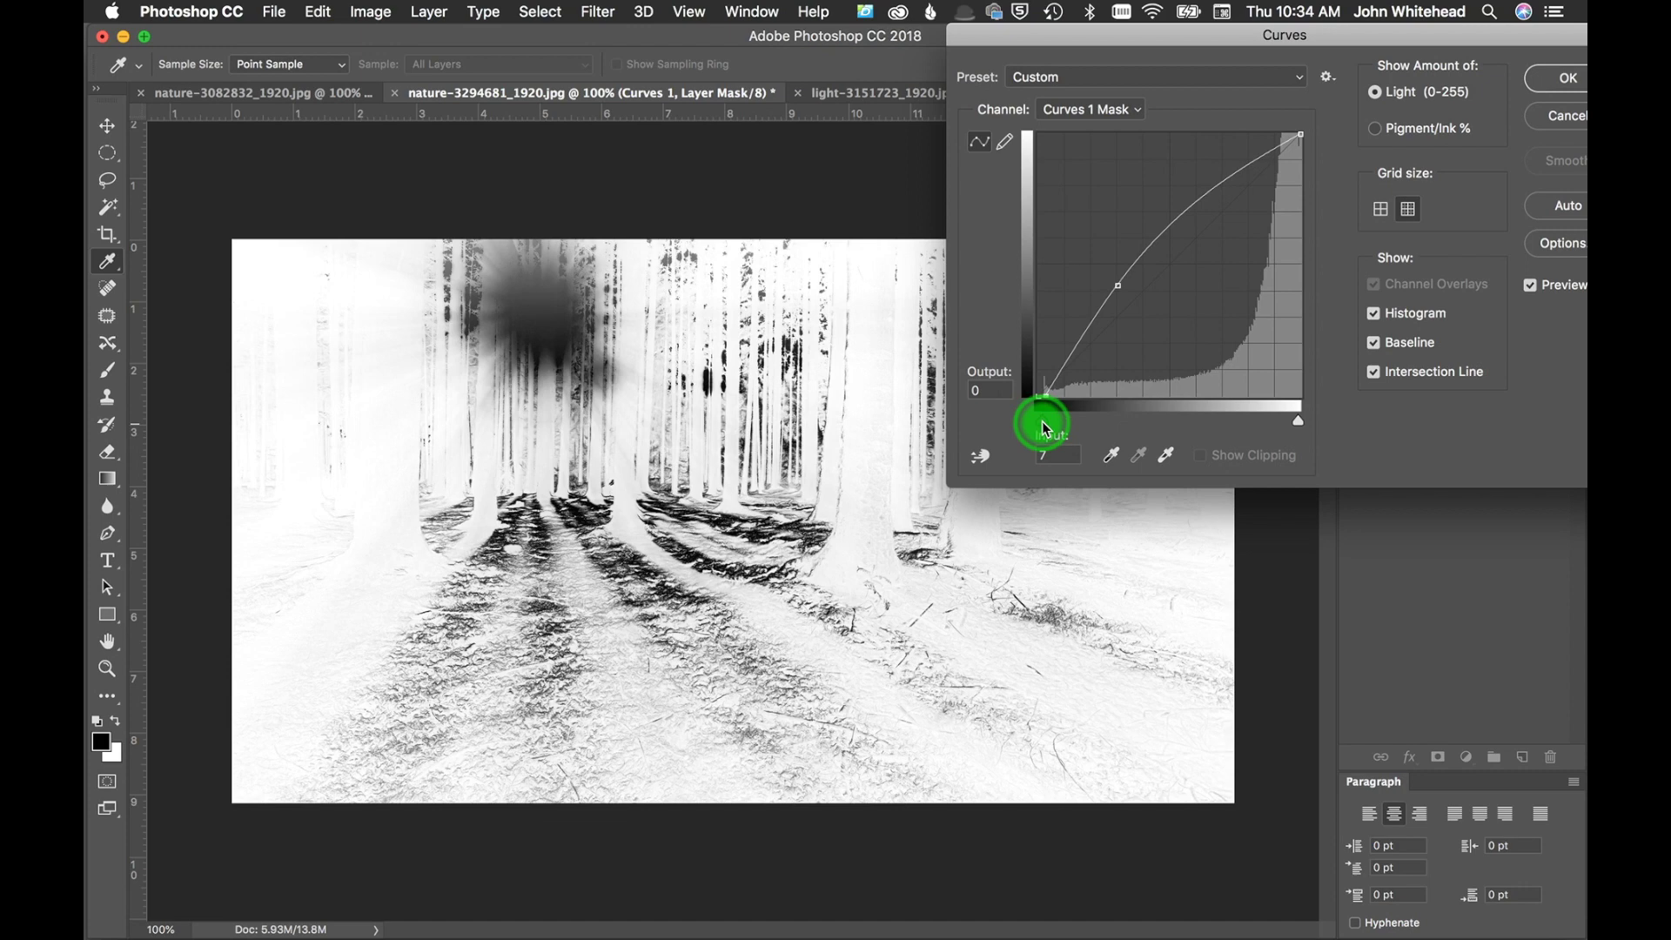
drag(1201, 193, 1222, 242)
click(1571, 79)
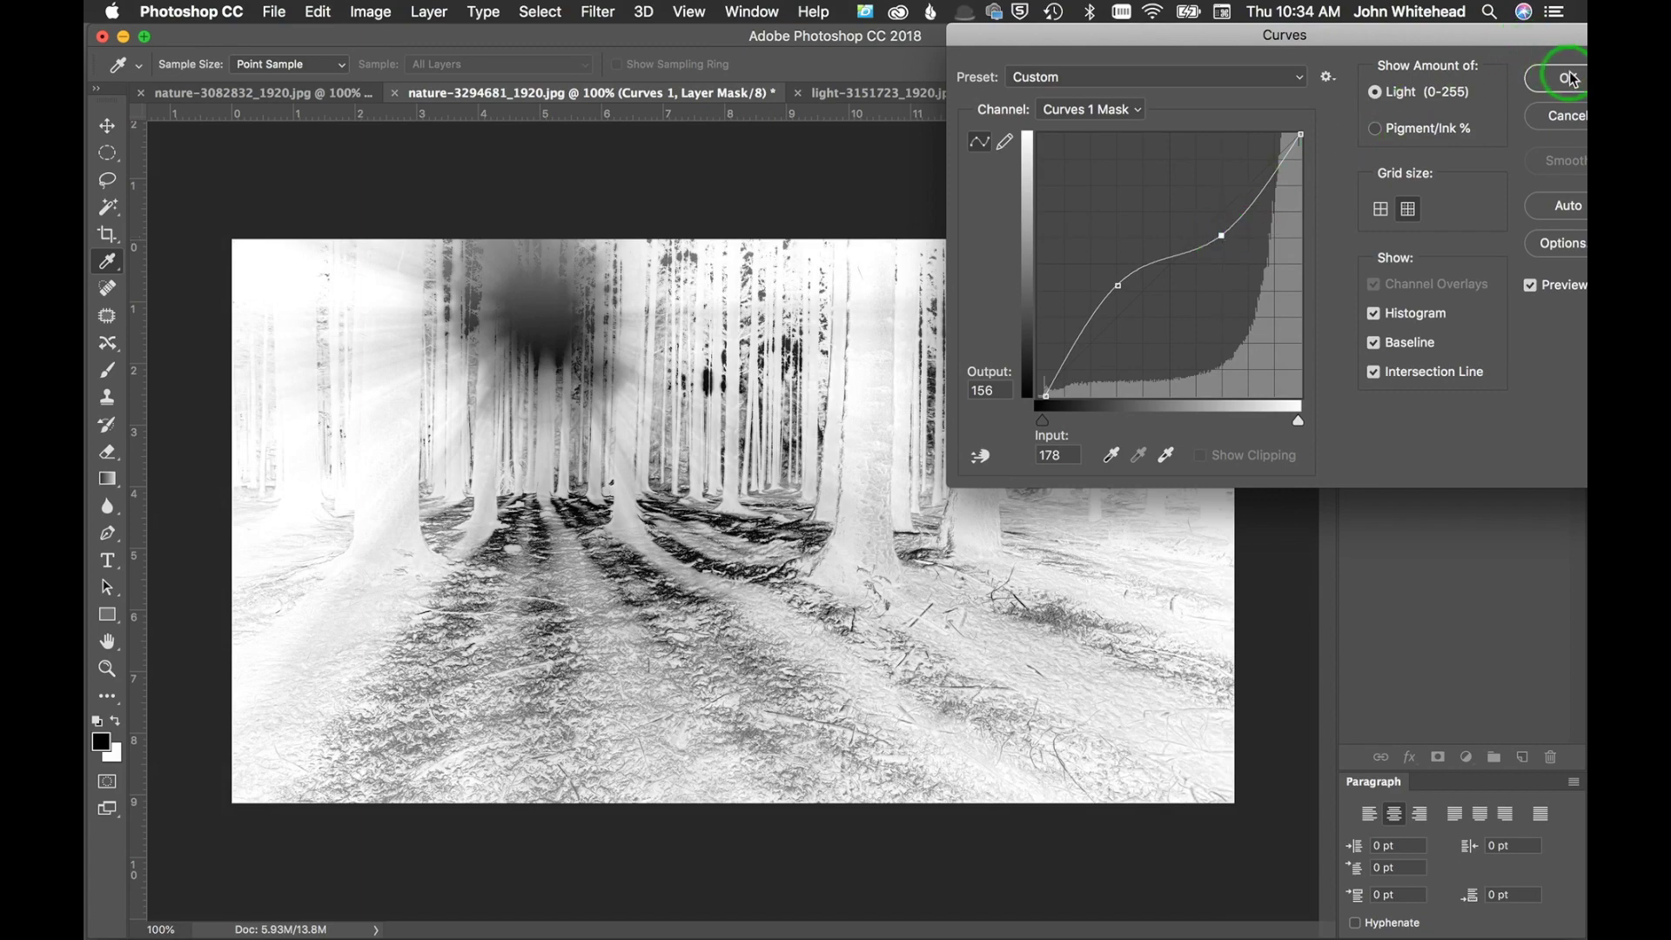
Step: Return from the mask view to the image and compare it with and without the Curves 1 adjustment
mouse_move(1436, 358)
mouse_down()
mouse_move(1453, 402)
mouse_move(1455, 367)
mouse_up()
alt+click(1451, 369)
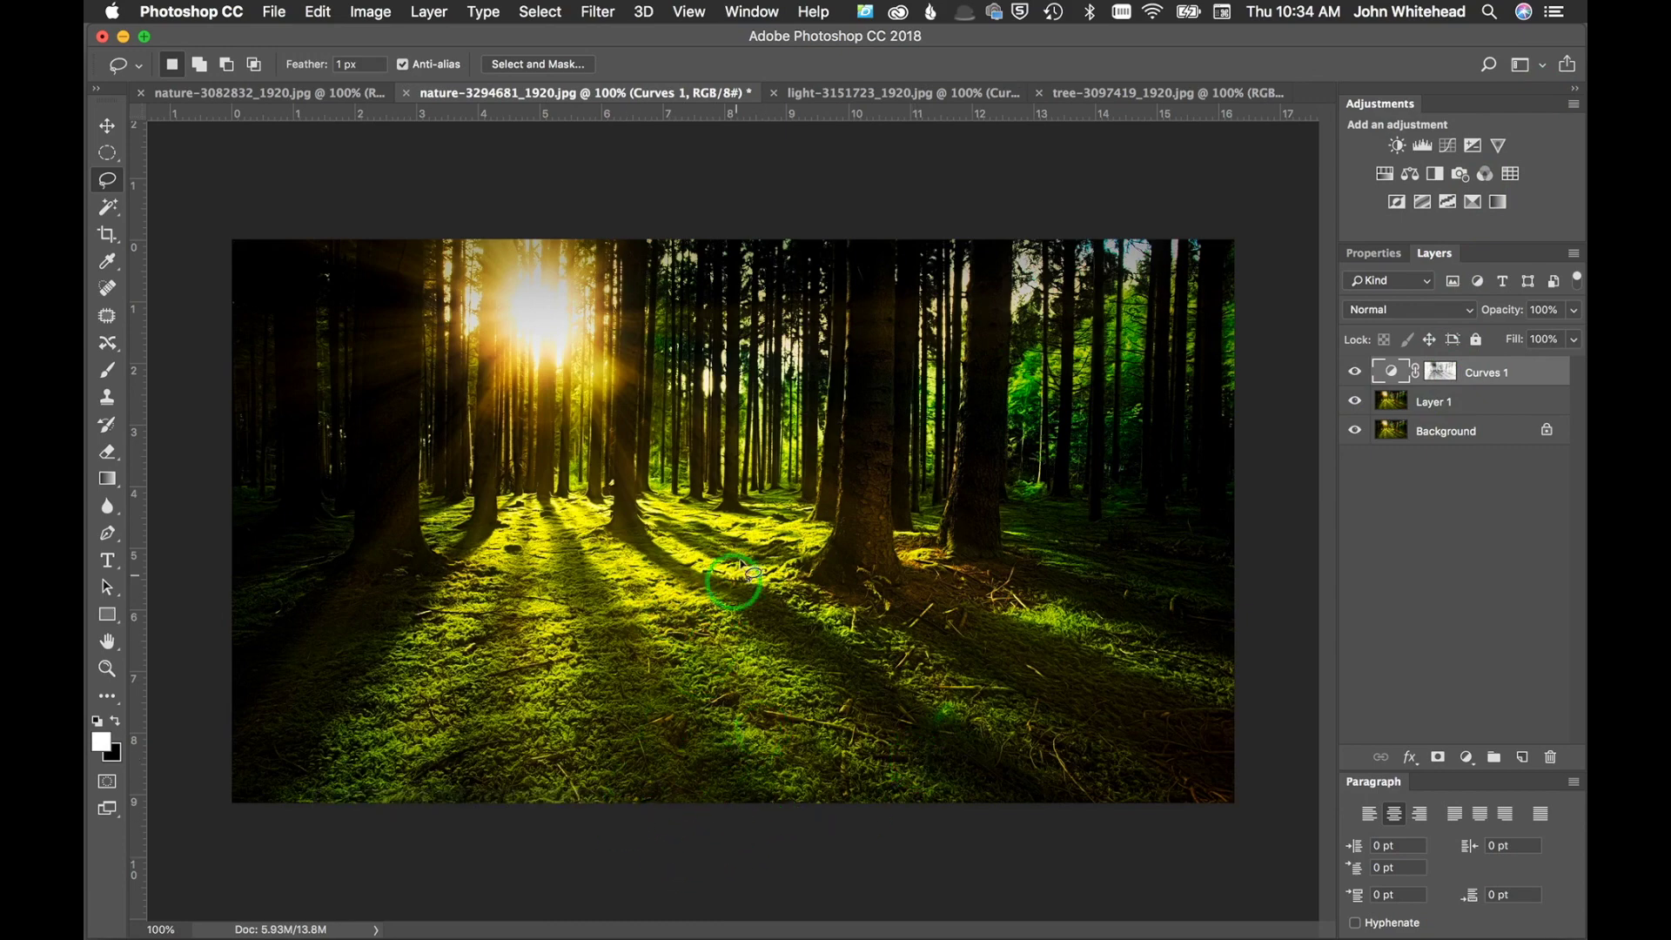
click(1355, 372)
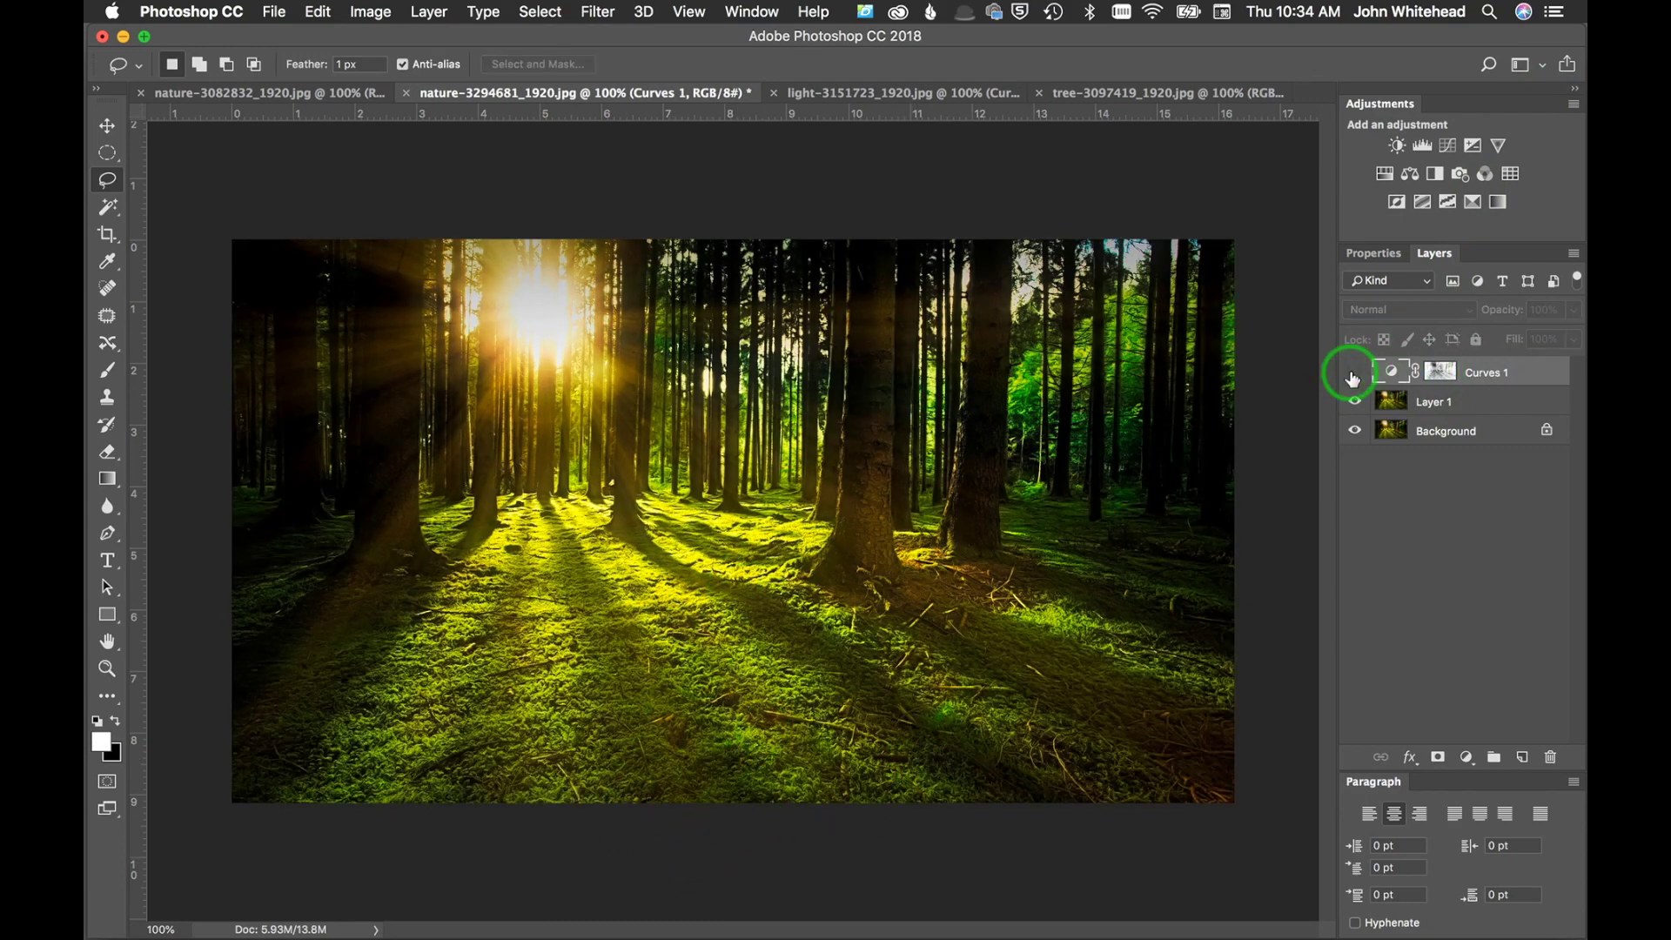
click(1355, 372)
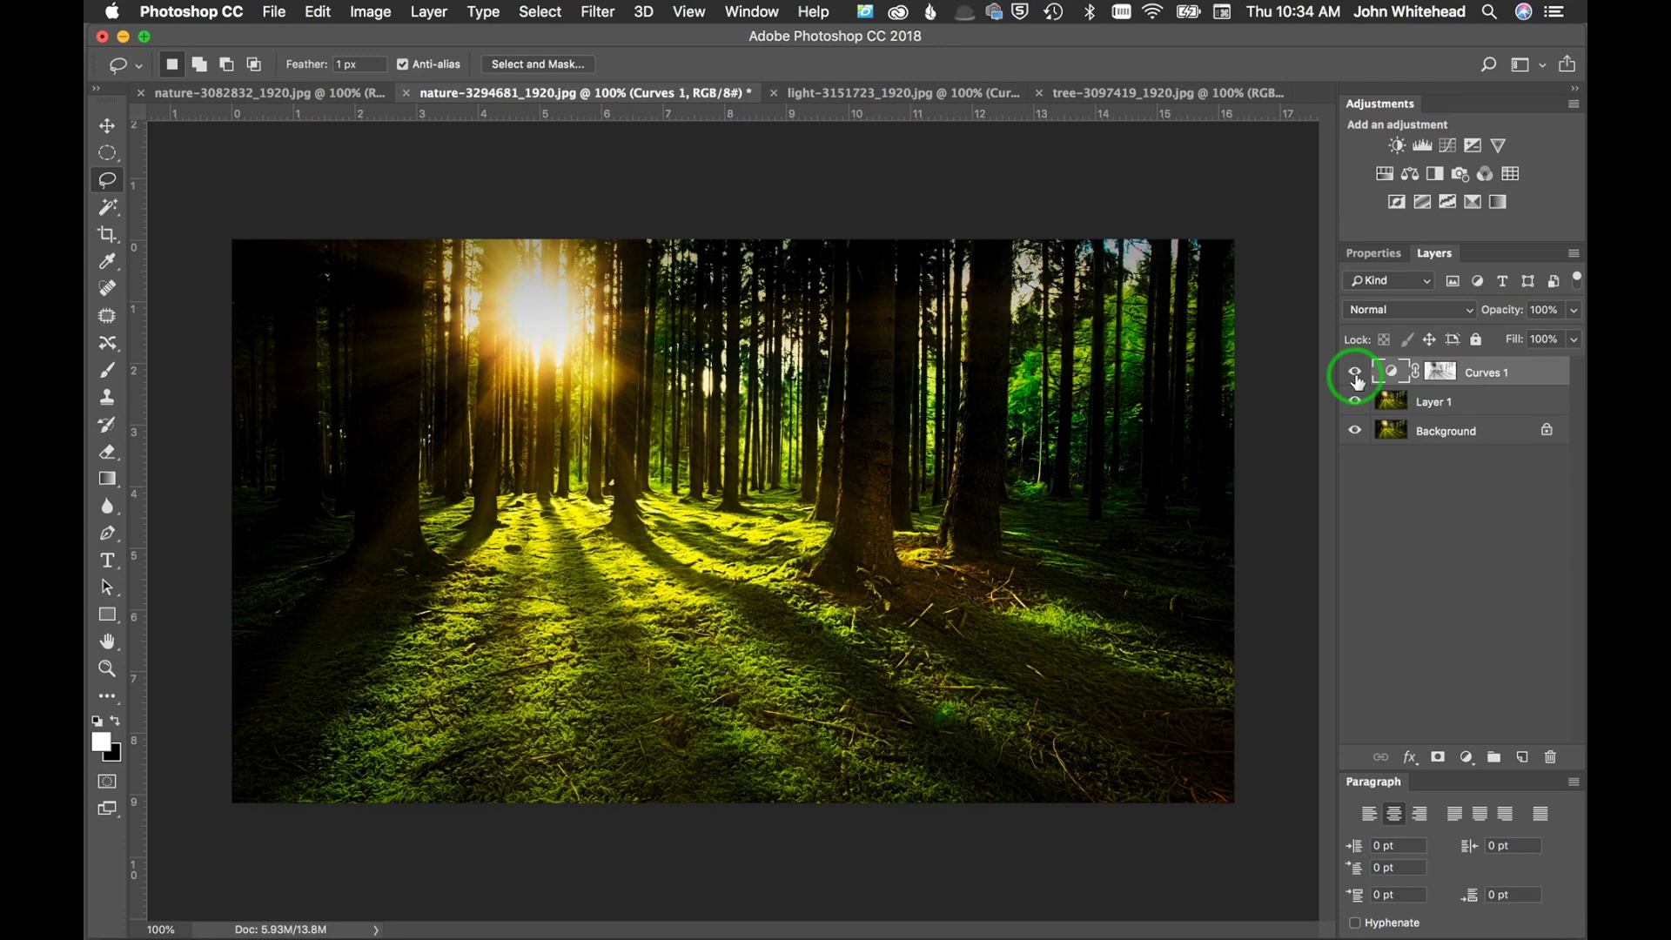
Step: Add a second brightening Curves adjustment layer with its white point moved inward and a midtone point at input 94, output 160
click(1454, 147)
drag(1550, 362, 1515, 364)
drag(1462, 431, 1452, 422)
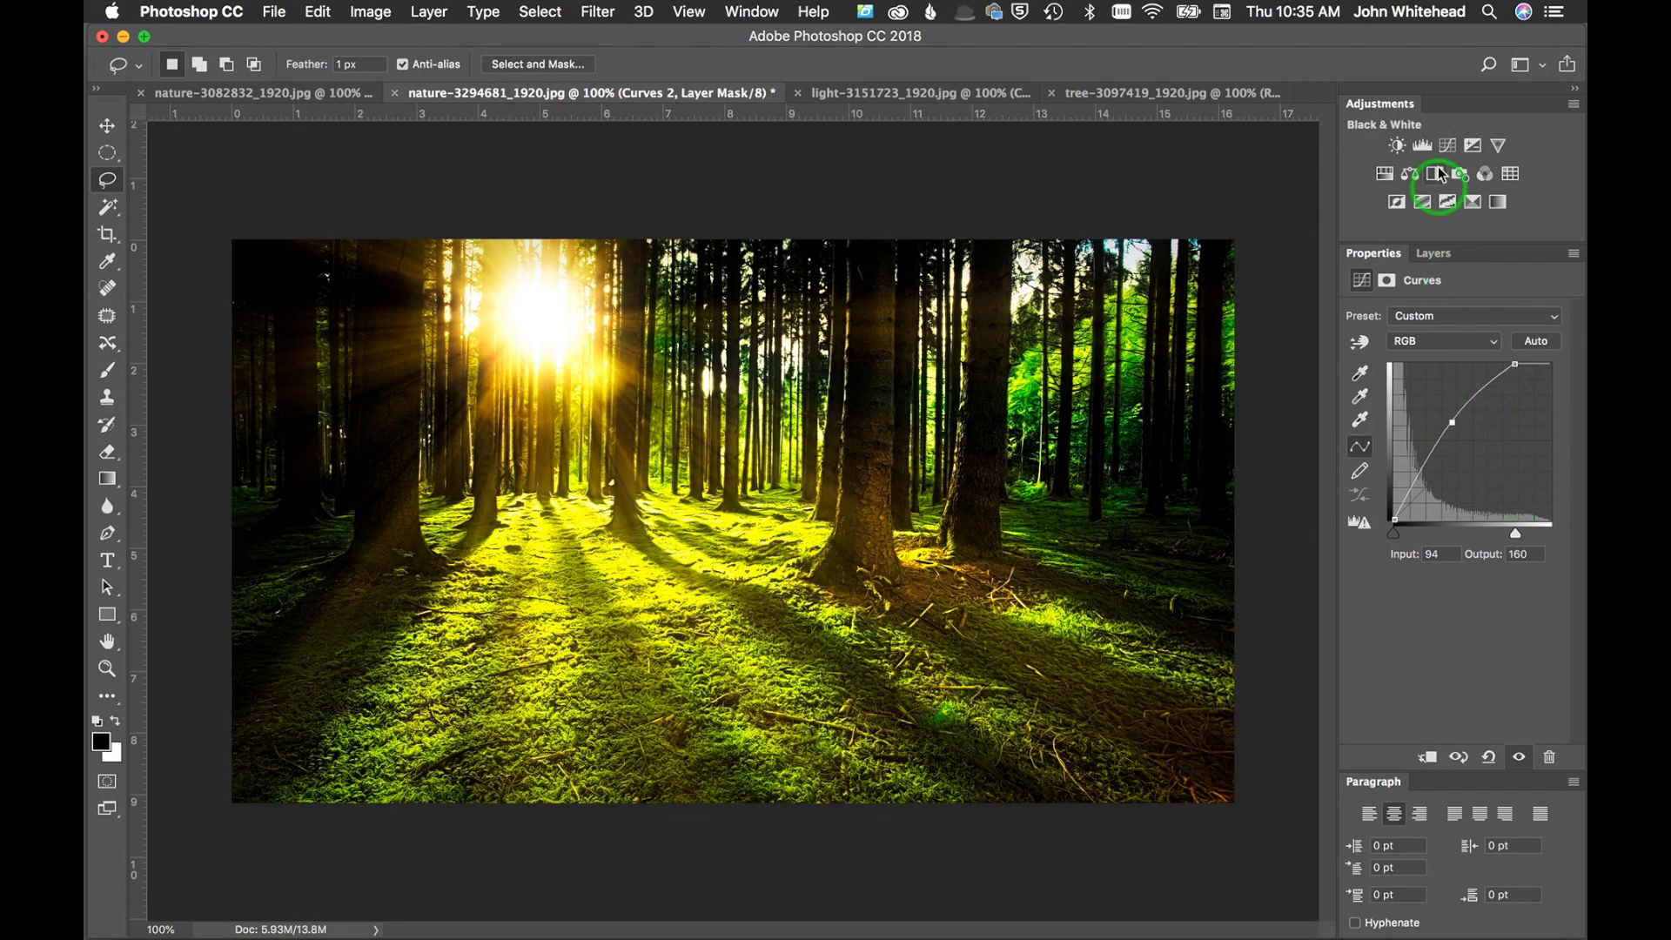
click(1431, 258)
Step: Use Apply Image on the Curves 2 mask with the Merged layer, inverted RGB channel, Multiply blending and 100% opacity
click(1446, 383)
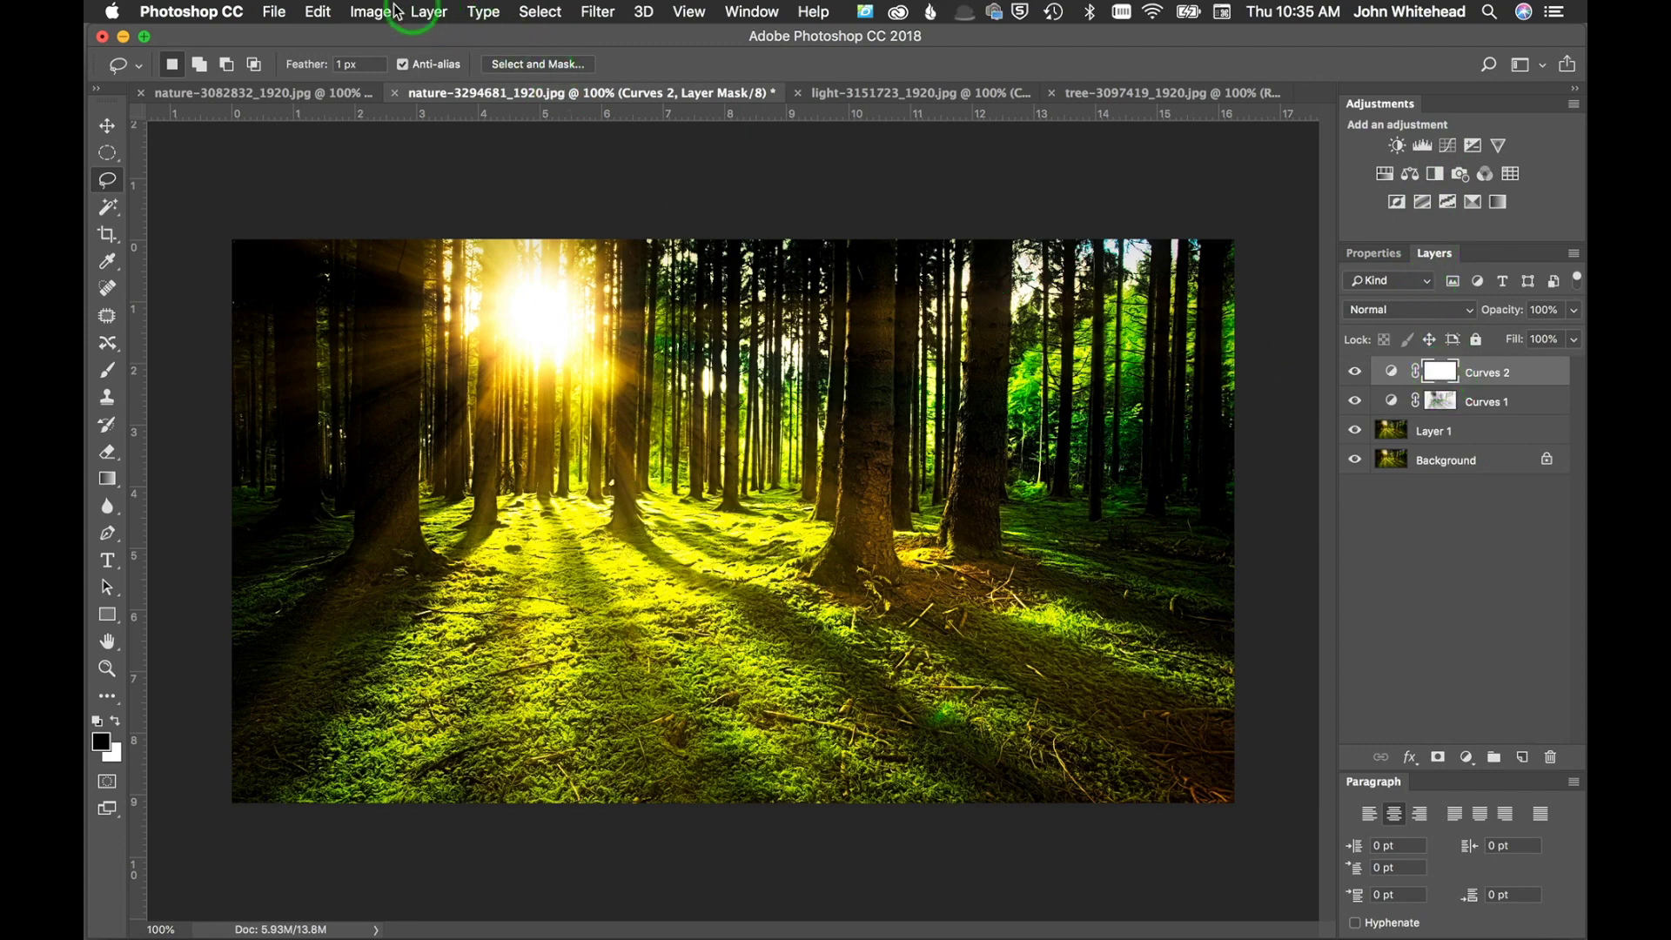
click(356, 10)
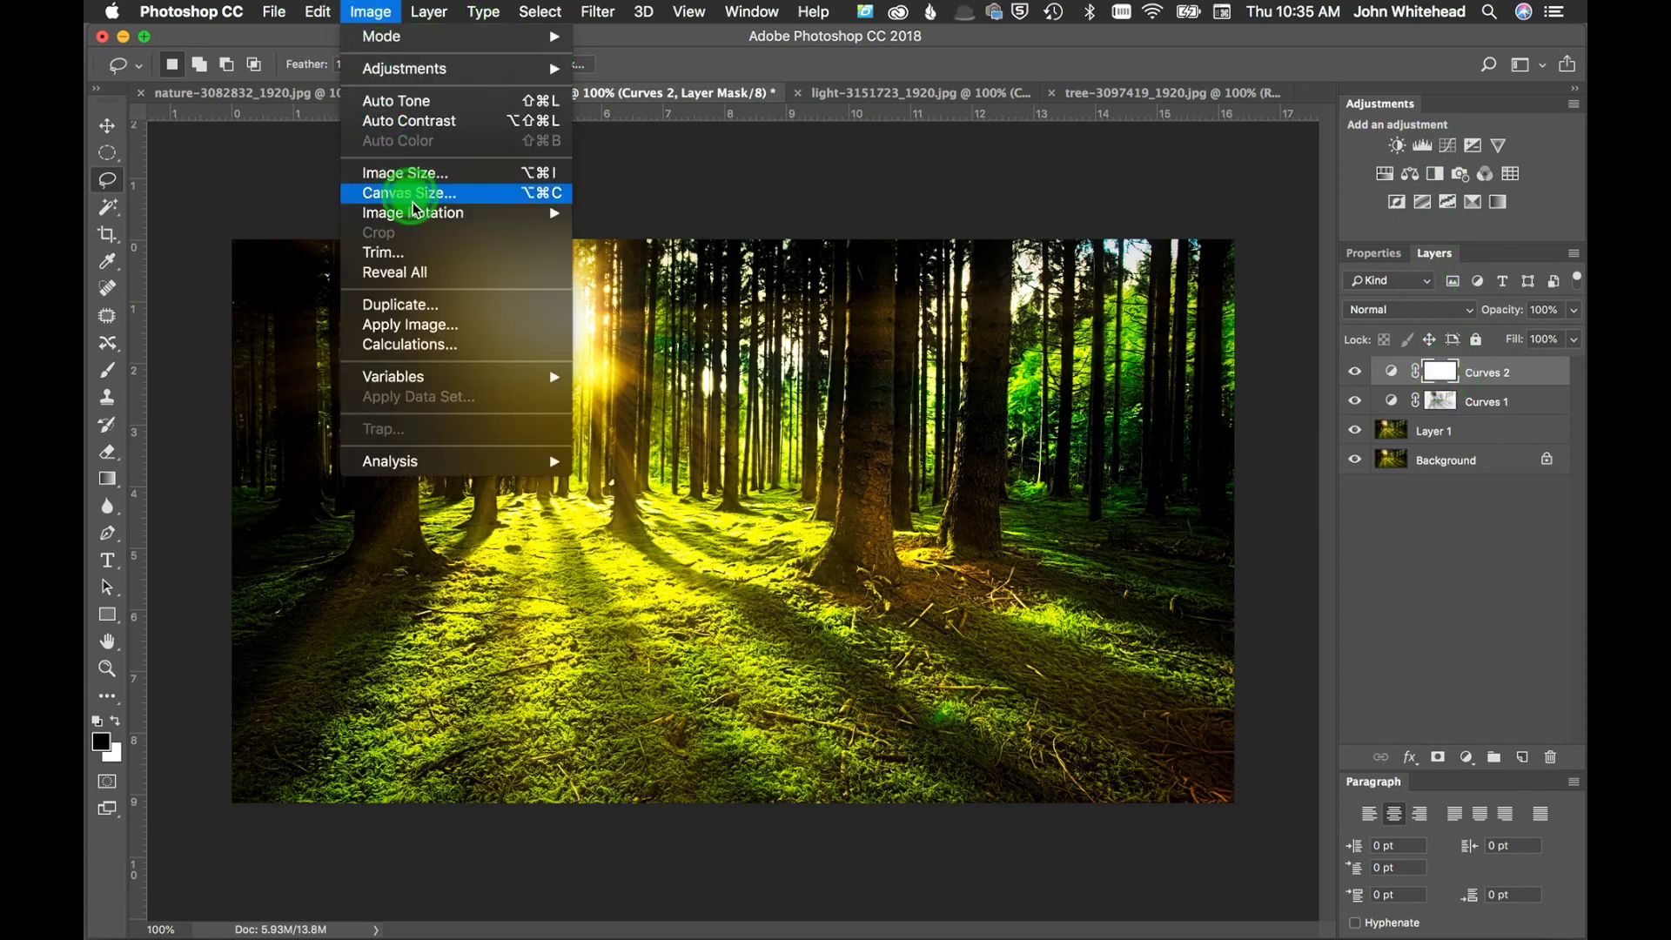
click(441, 328)
click(1140, 219)
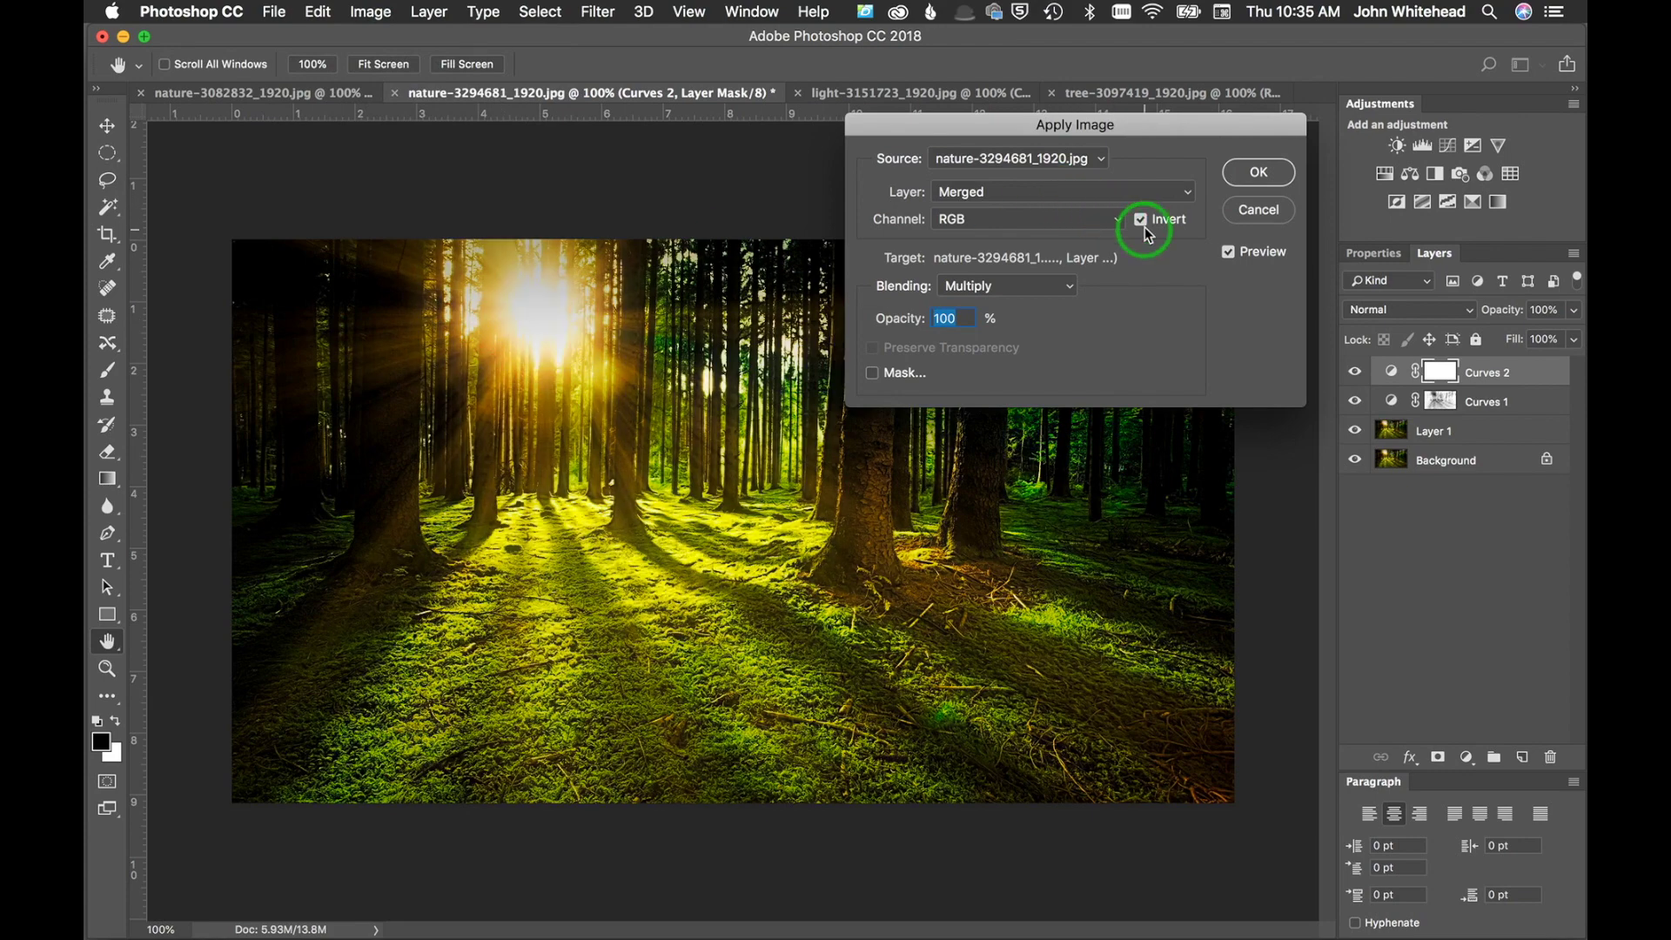
click(1141, 219)
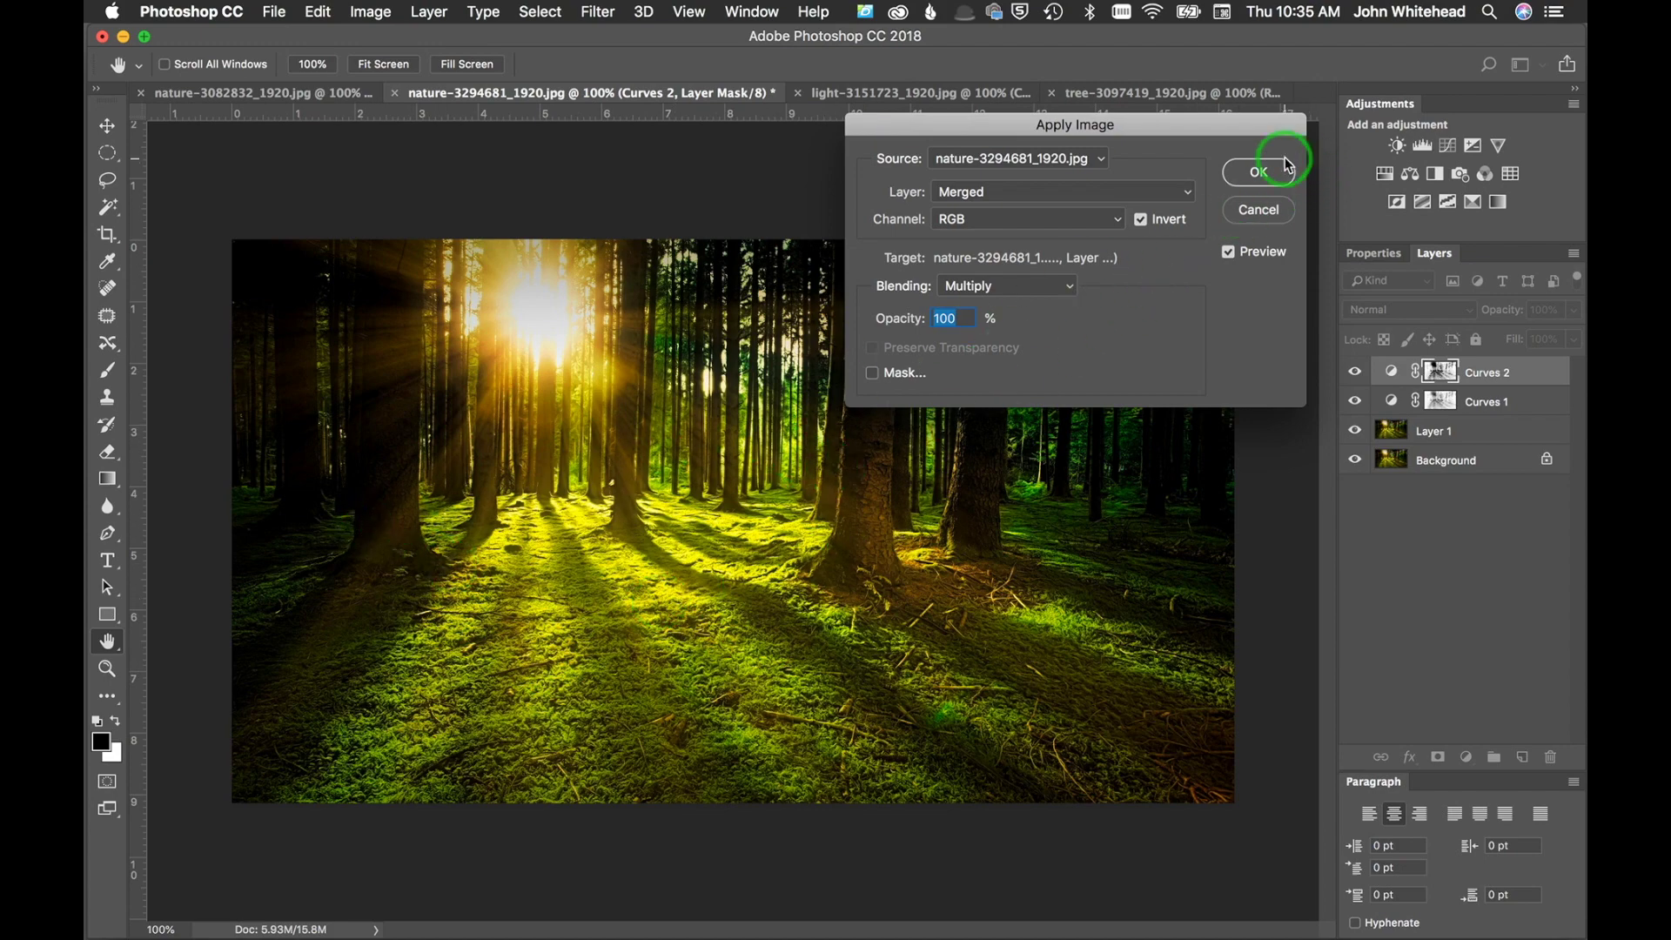
click(1259, 173)
key(l)
Step: Compare the forest image with and without the Curves 2 adjustment, checking the sunlit ground
click(1352, 374)
click(1351, 374)
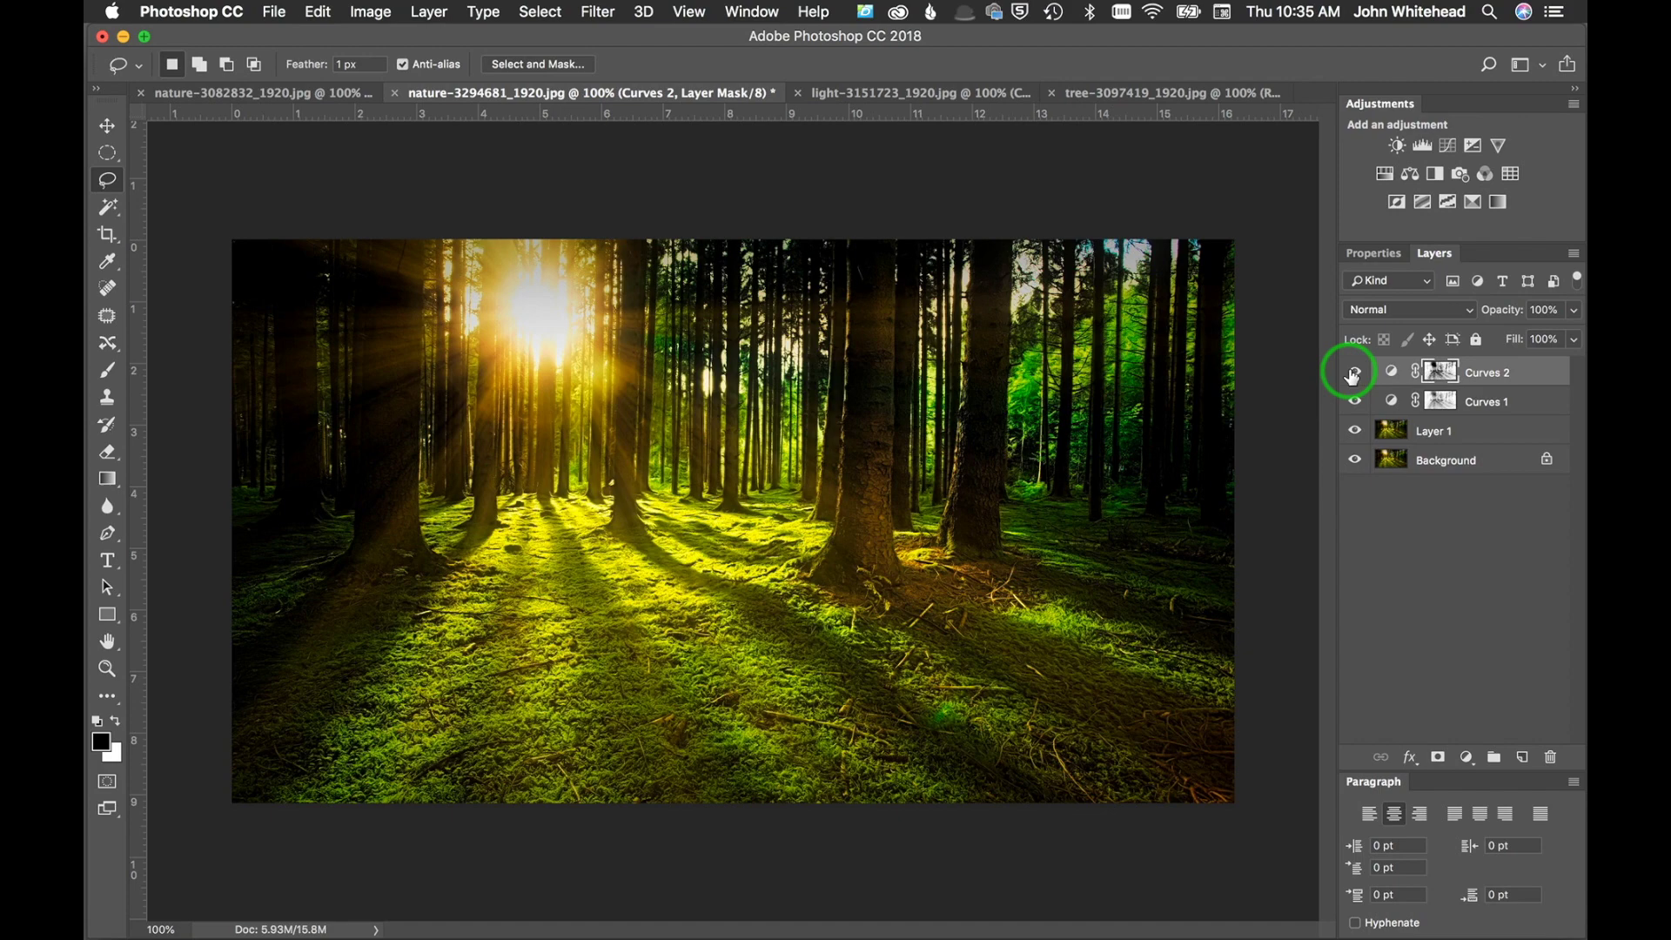
click(1351, 374)
click(1351, 375)
drag(639, 660, 591, 701)
Step: Paint black over the forest floor on the Curves 2 mask with a soft brush at size 226 and 99% opacity
click(106, 377)
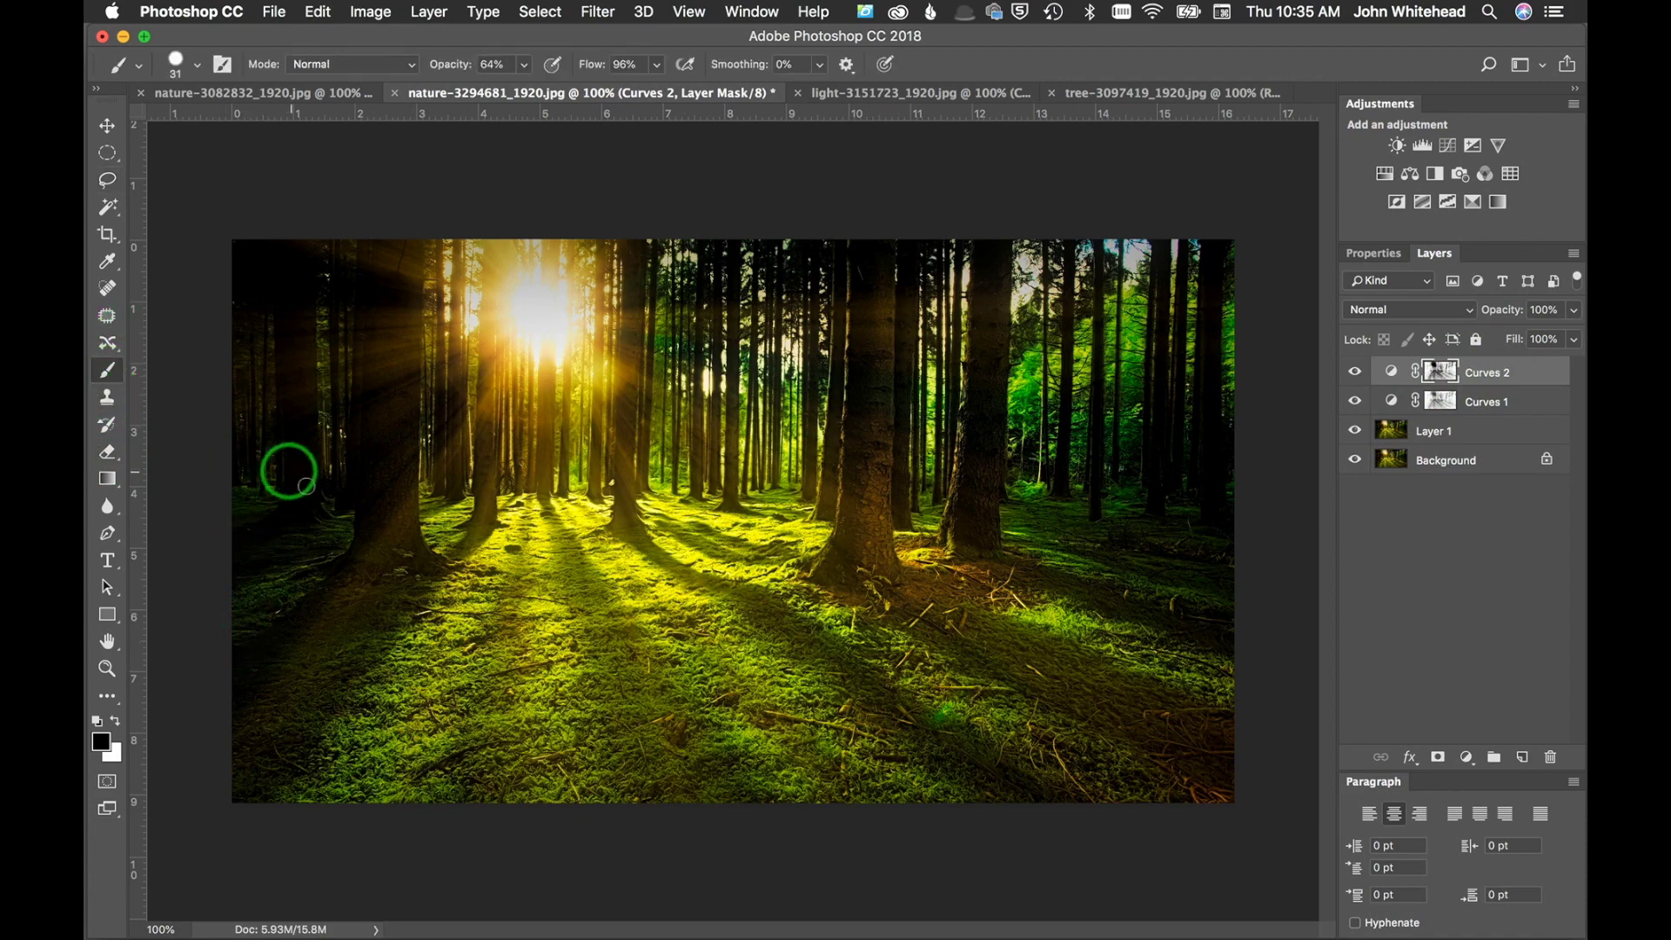
mouse_move(430, 576)
mouse_down()
mouse_move(534, 578)
mouse_move(535, 665)
mouse_move(539, 256)
mouse_up()
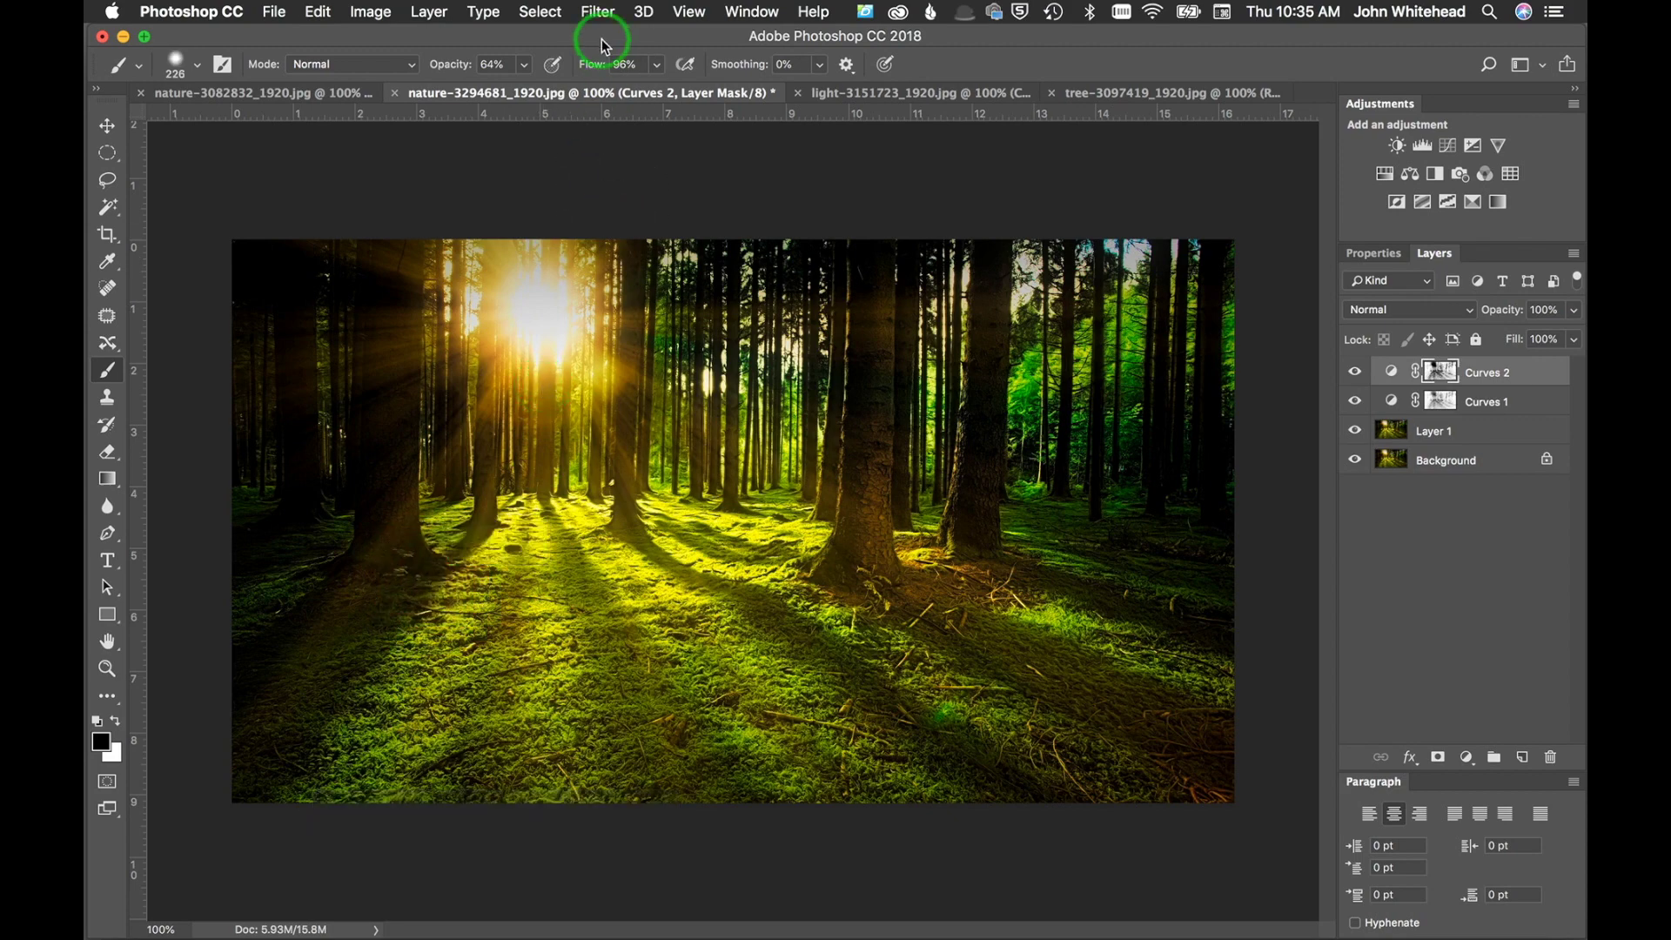
drag(440, 64, 602, 101)
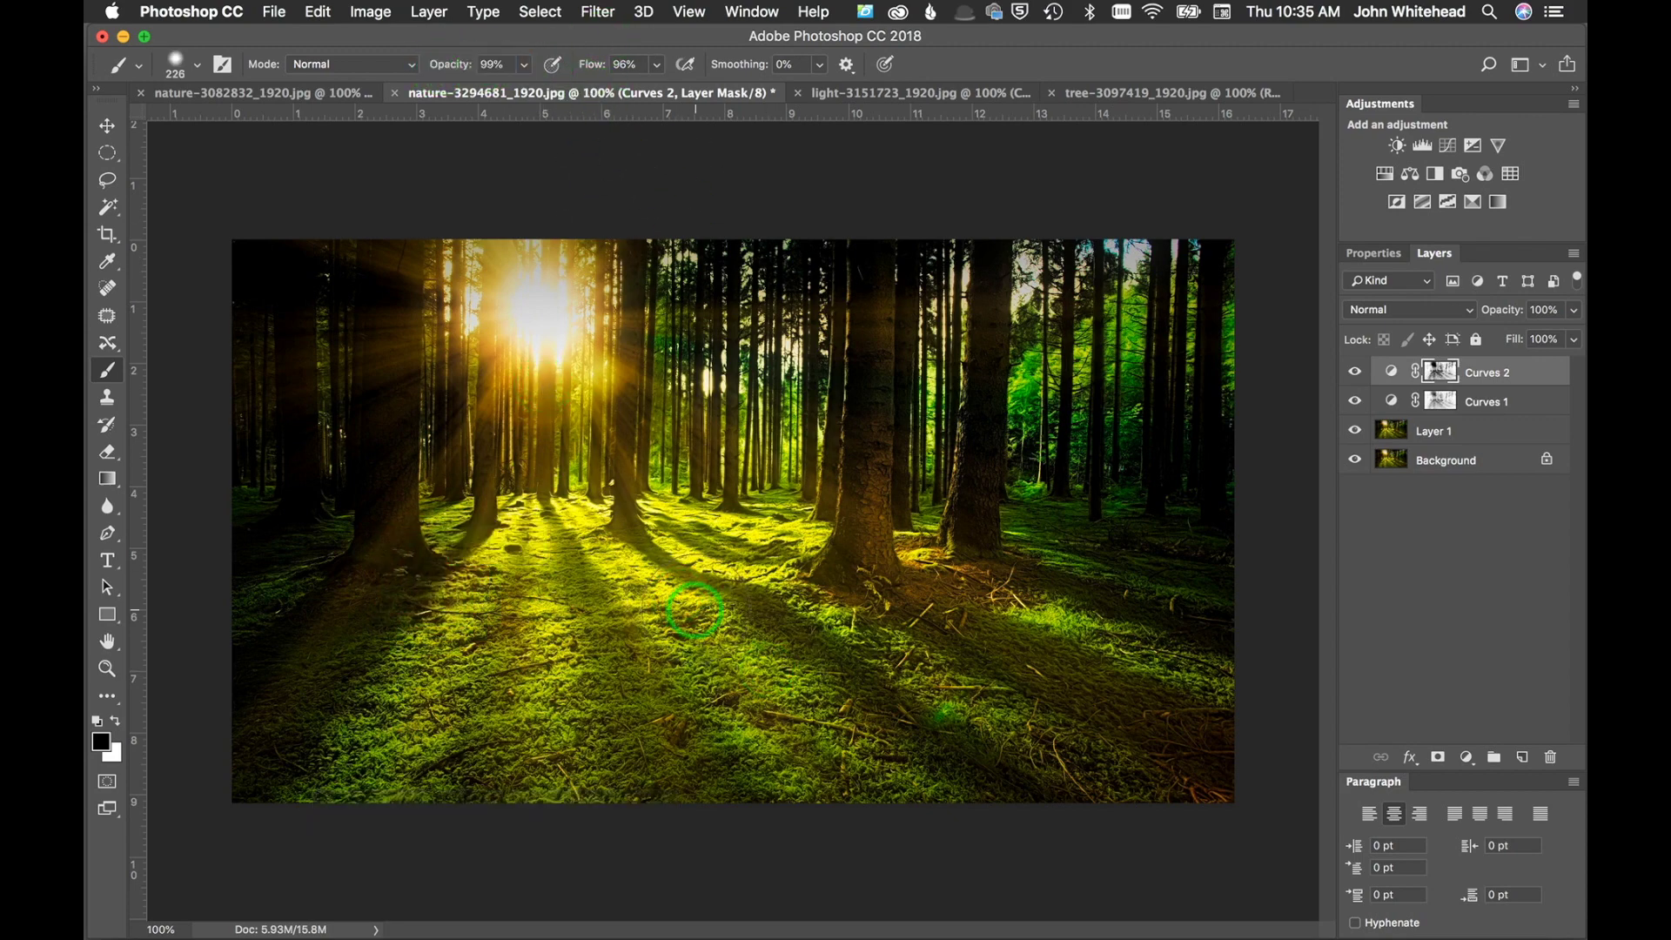
mouse_move(700, 616)
mouse_down()
mouse_move(653, 559)
mouse_move(466, 586)
mouse_move(503, 560)
mouse_move(545, 649)
mouse_move(548, 708)
mouse_move(299, 794)
mouse_move(97, 727)
mouse_up()
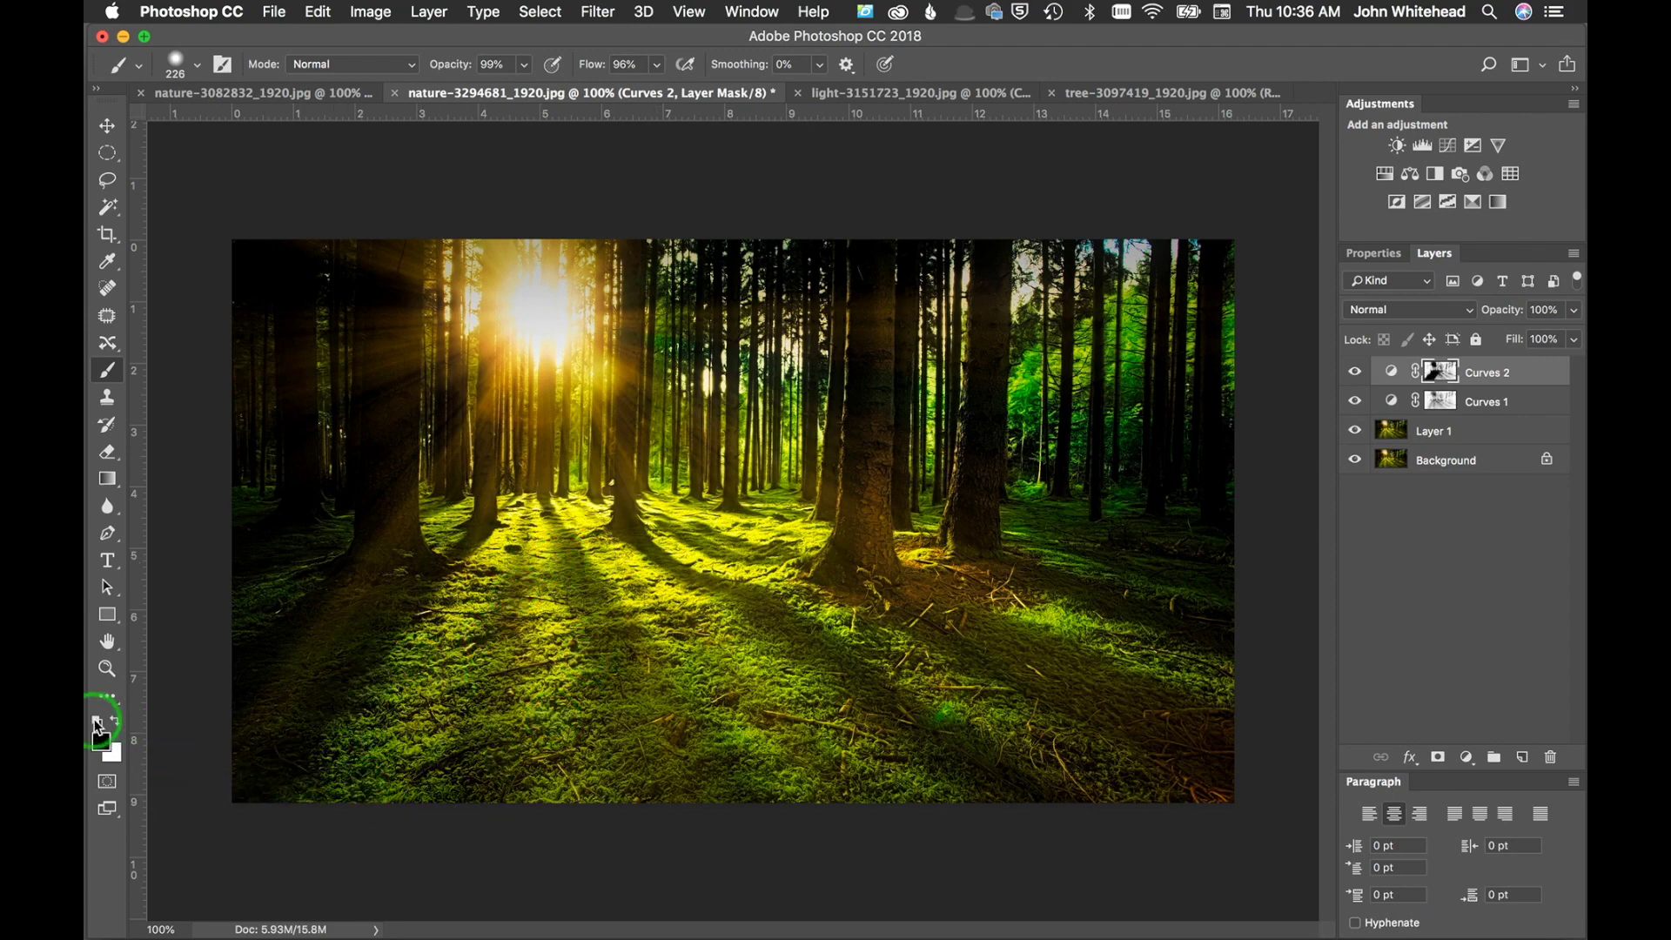
mouse_move(522, 764)
mouse_down()
mouse_move(997, 750)
mouse_move(969, 713)
mouse_move(845, 652)
mouse_move(891, 586)
mouse_move(858, 543)
mouse_move(730, 553)
mouse_move(1224, 557)
mouse_move(1080, 676)
mouse_move(1236, 720)
mouse_move(1223, 767)
mouse_move(969, 693)
mouse_move(845, 611)
mouse_move(615, 567)
mouse_move(775, 555)
mouse_move(749, 529)
mouse_move(567, 539)
mouse_up()
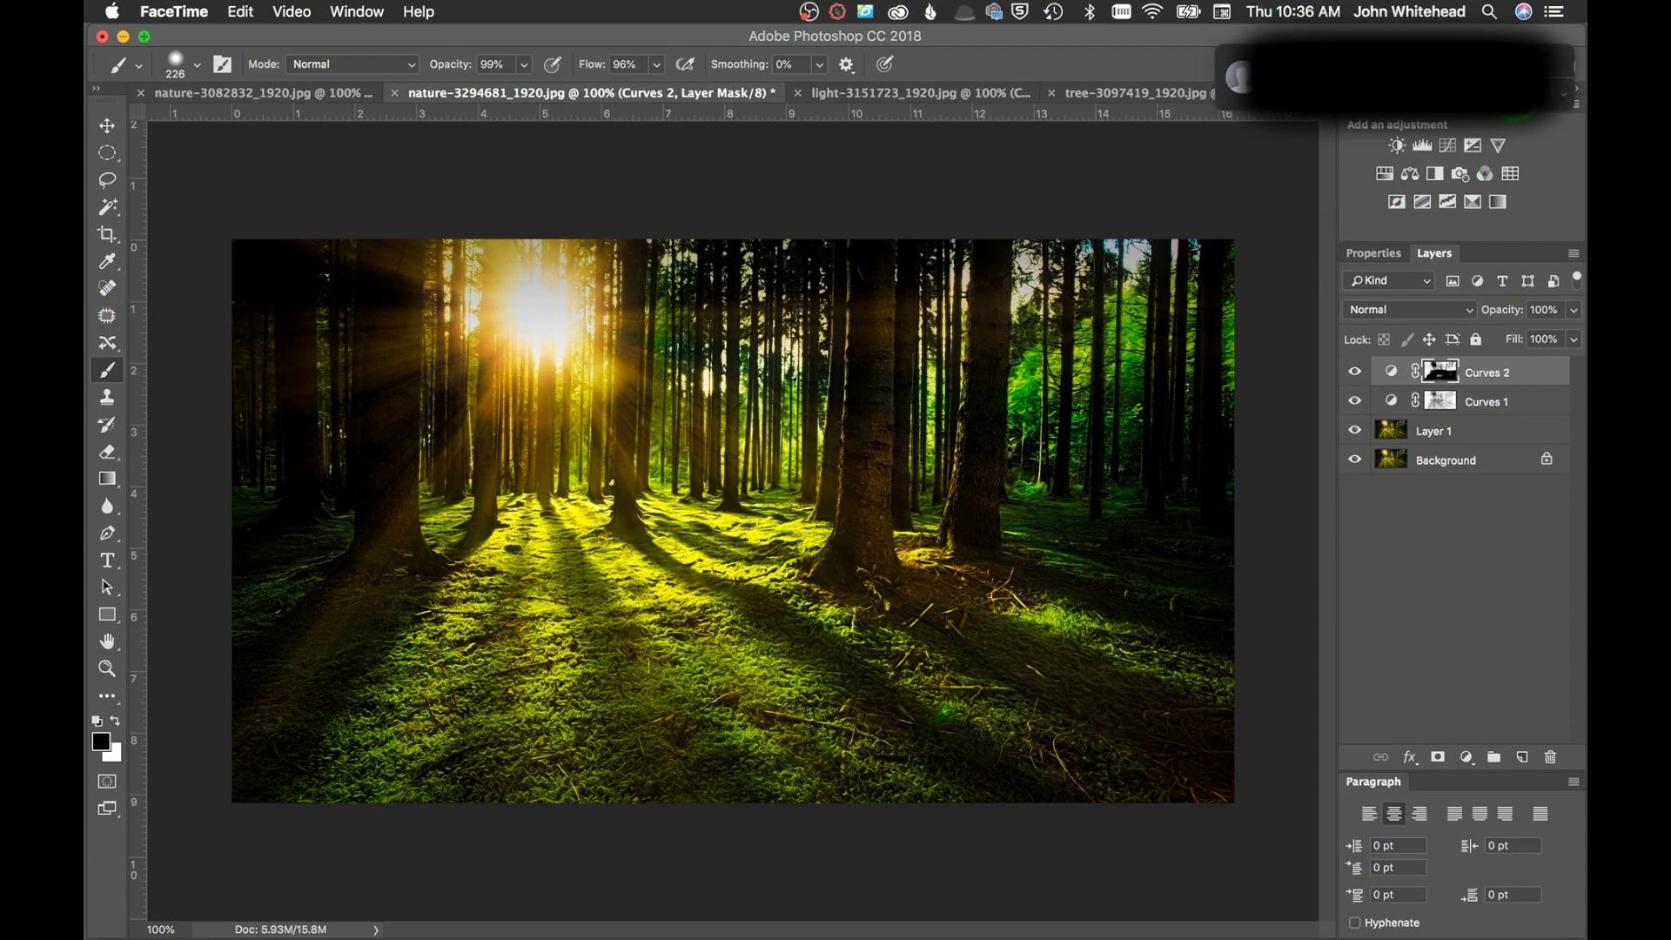
click(1270, 340)
mouse_move(724, 468)
mouse_down()
mouse_move(448, 540)
mouse_move(209, 571)
mouse_move(274, 712)
mouse_move(322, 766)
mouse_move(579, 692)
mouse_move(528, 585)
mouse_move(540, 539)
mouse_move(687, 557)
mouse_move(674, 716)
mouse_move(639, 753)
mouse_move(712, 776)
mouse_move(609, 558)
mouse_move(1070, 609)
mouse_up()
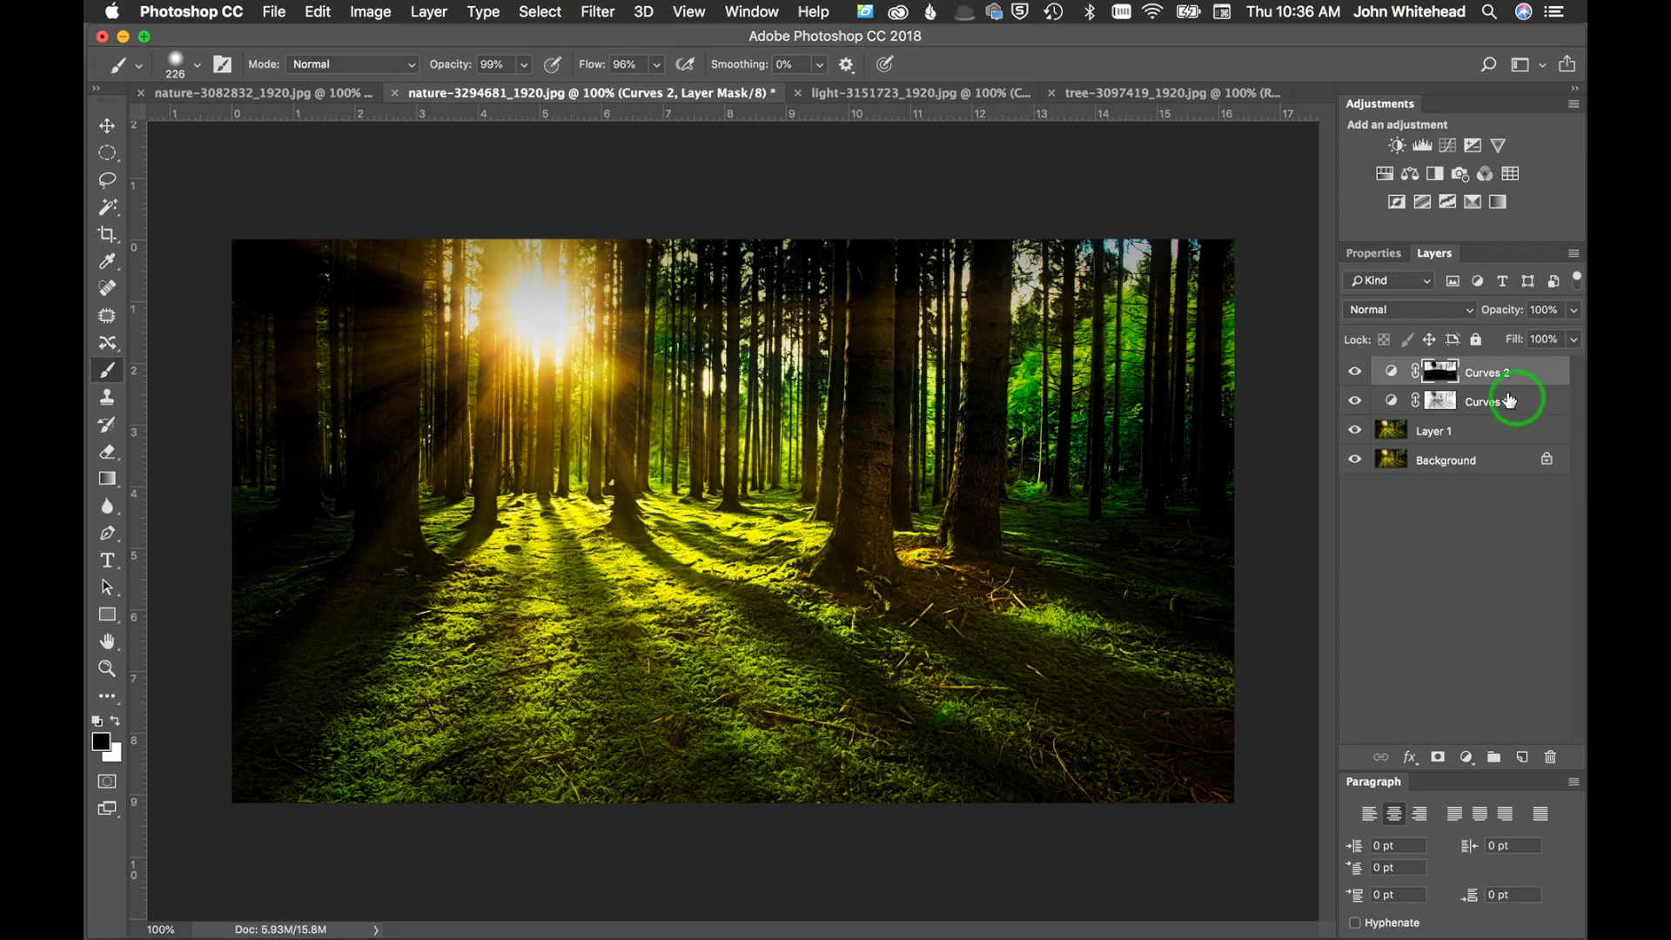
Step: Display the Curves 2 mask, paint its forest floor area solid black, return to the image and compare it without the adjustment
alt+click(1442, 372)
mouse_move(1048, 644)
mouse_down()
mouse_move(1147, 605)
mouse_move(1059, 635)
mouse_move(1139, 703)
mouse_move(1007, 736)
mouse_move(973, 788)
mouse_move(686, 810)
mouse_move(620, 681)
mouse_move(665, 675)
mouse_move(513, 682)
mouse_move(354, 731)
mouse_move(238, 700)
mouse_move(275, 700)
mouse_up()
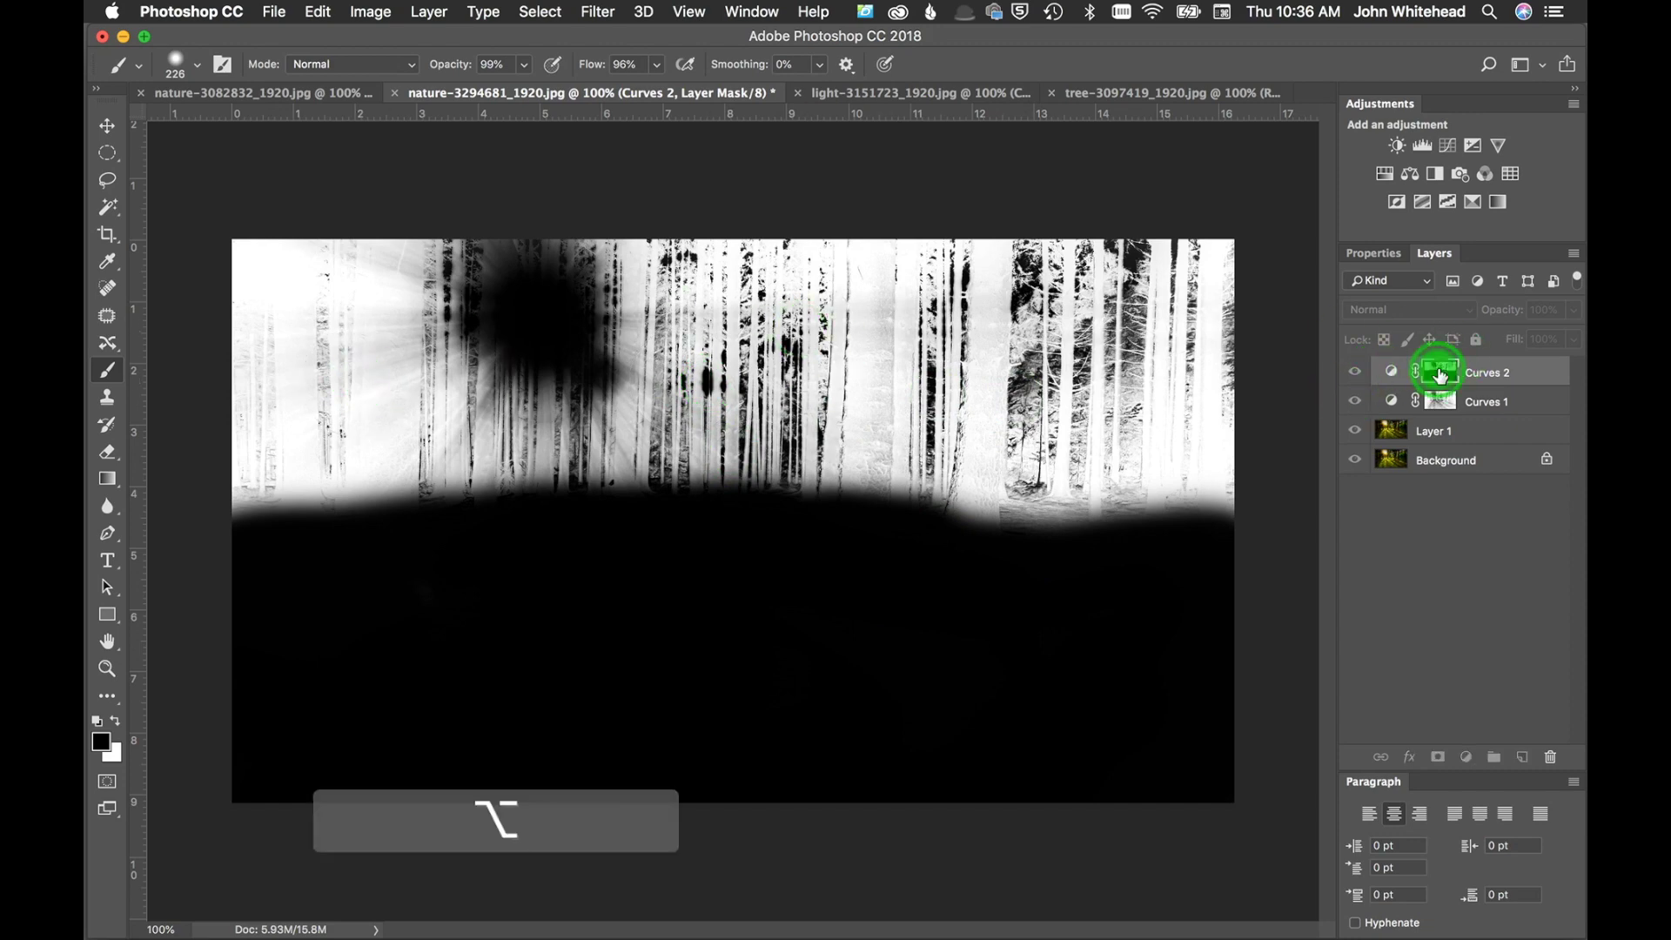
alt+click(1403, 375)
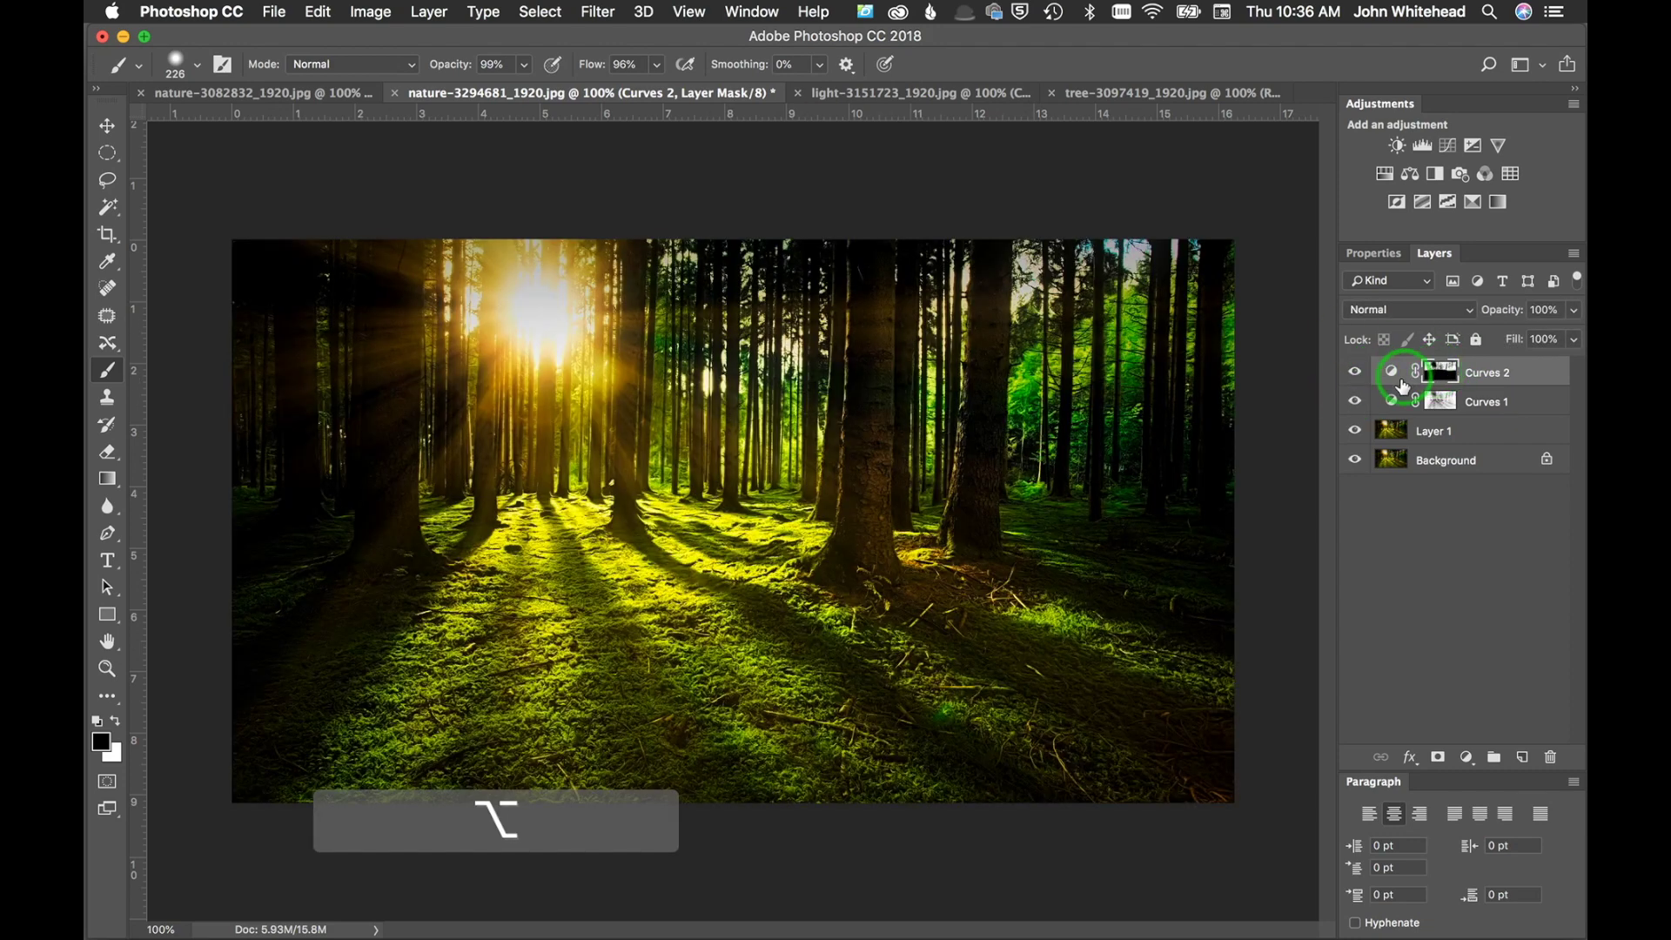
click(1354, 374)
click(1354, 374)
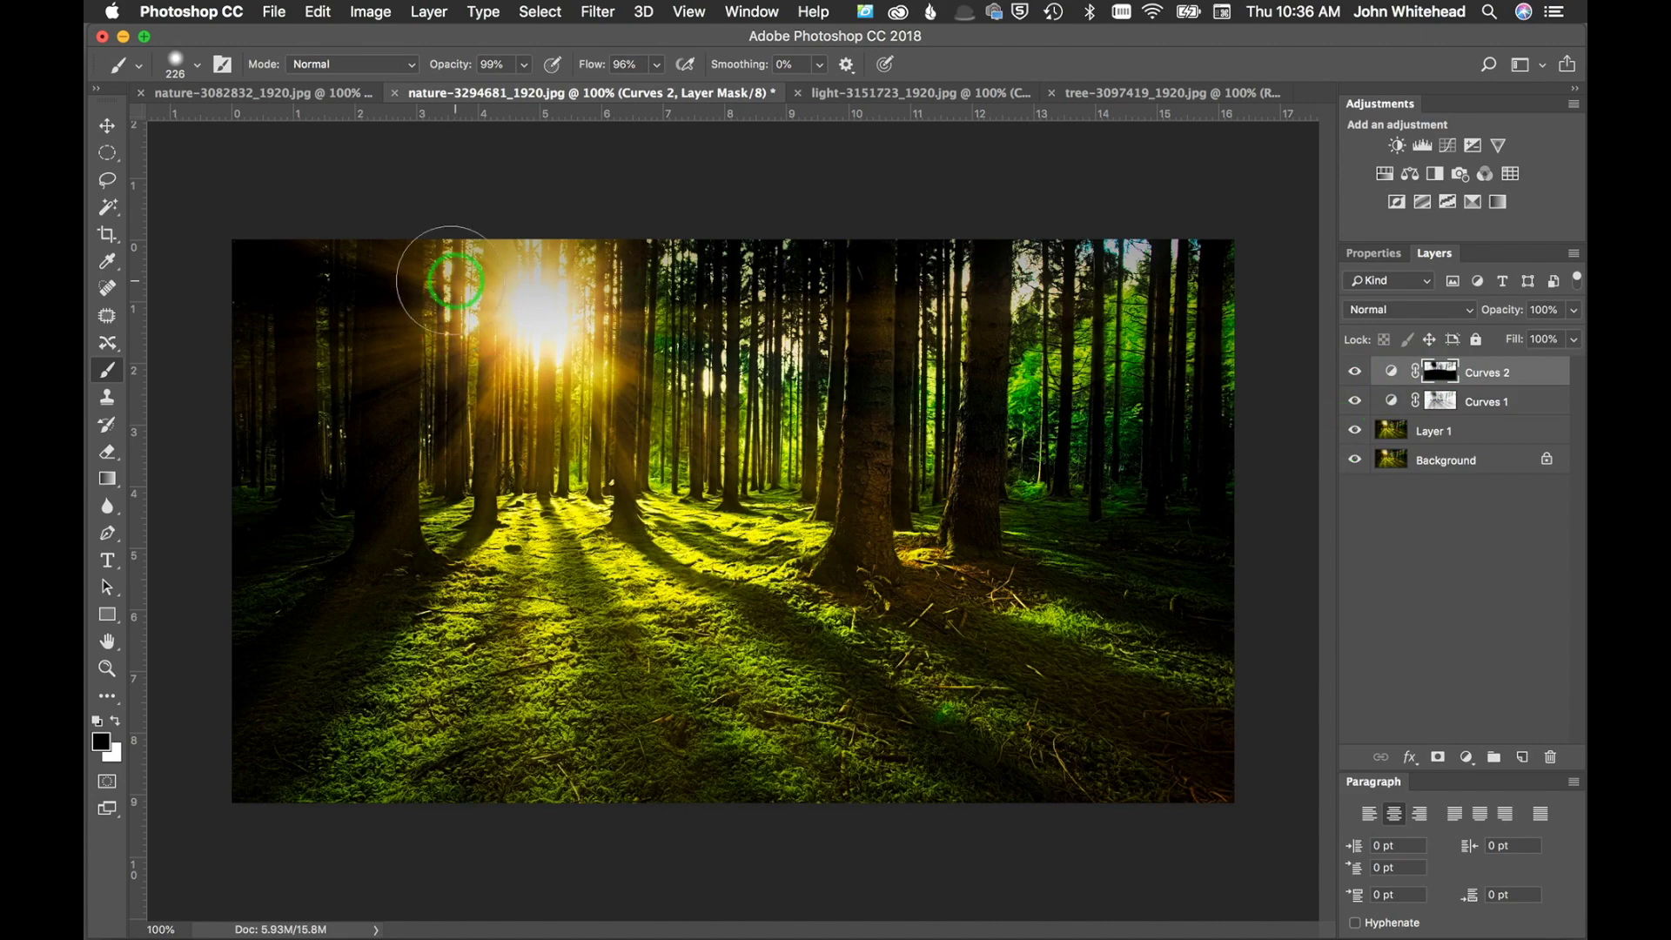
Step: Set the brush flow to 10%, paint black over the sun on the Curves 2 mask and compare the image without the adjustment
click(539, 322)
drag(599, 64, 457, 48)
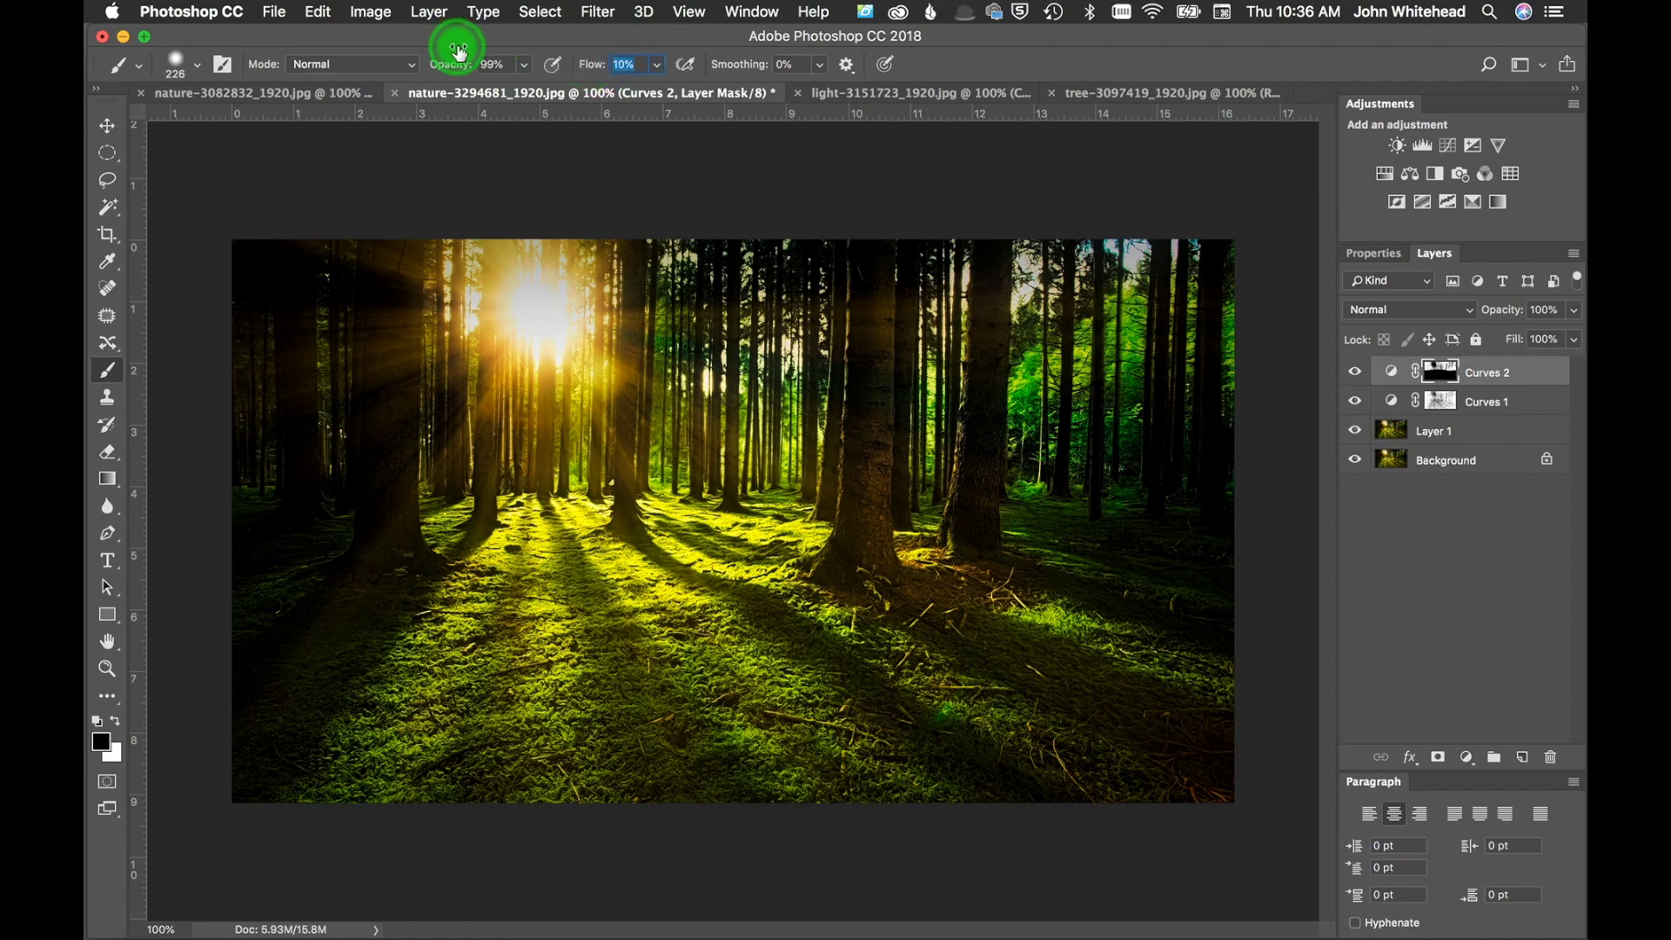
mouse_move(563, 306)
mouse_down()
mouse_move(537, 325)
mouse_move(529, 295)
mouse_move(537, 325)
mouse_move(559, 325)
mouse_move(530, 366)
mouse_up()
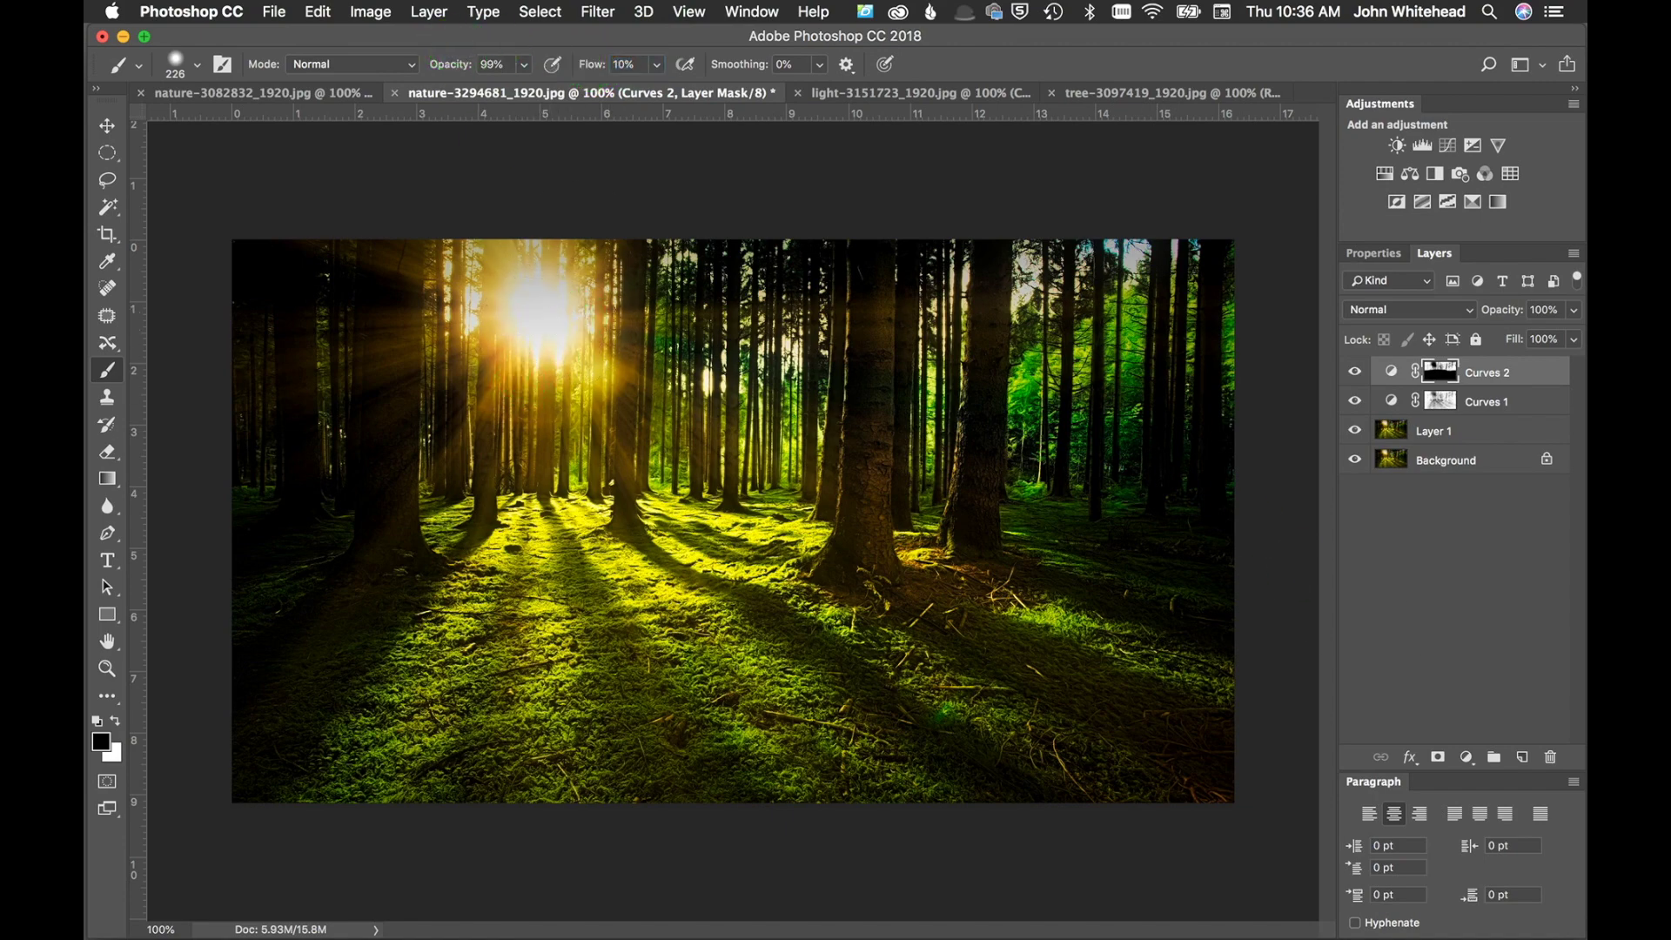
click(1354, 372)
click(1355, 373)
Step: Close the forest photo without saving and duplicate the Background layer of nature-3082832_1920.jpg
click(395, 92)
click(726, 350)
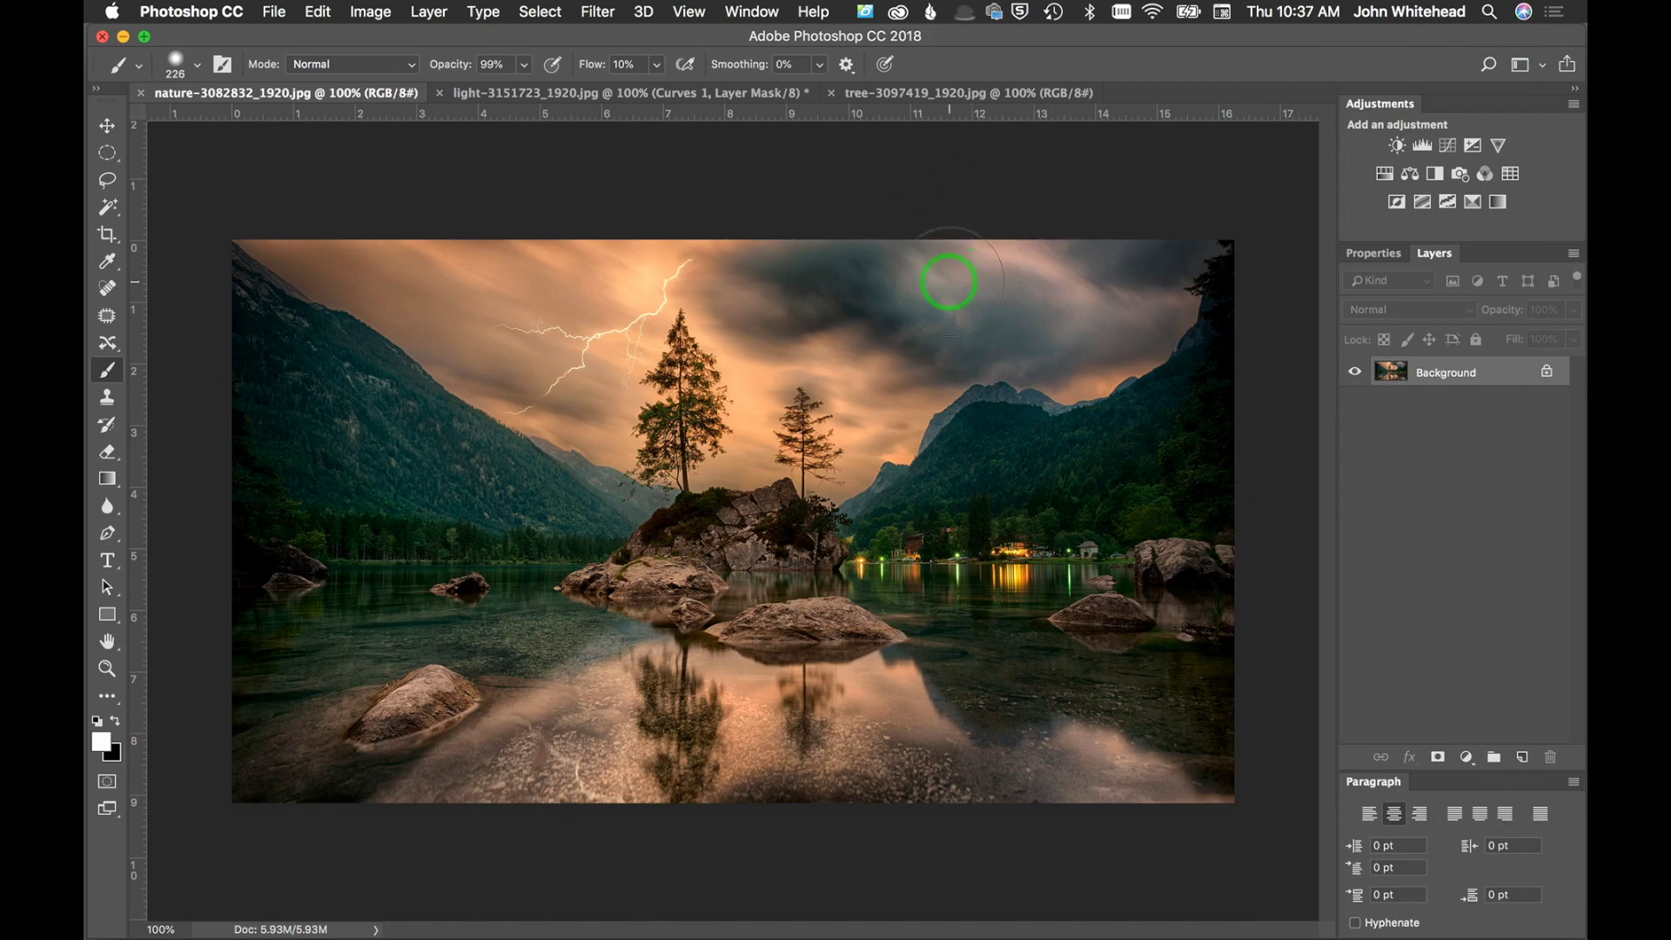
key(super+j)
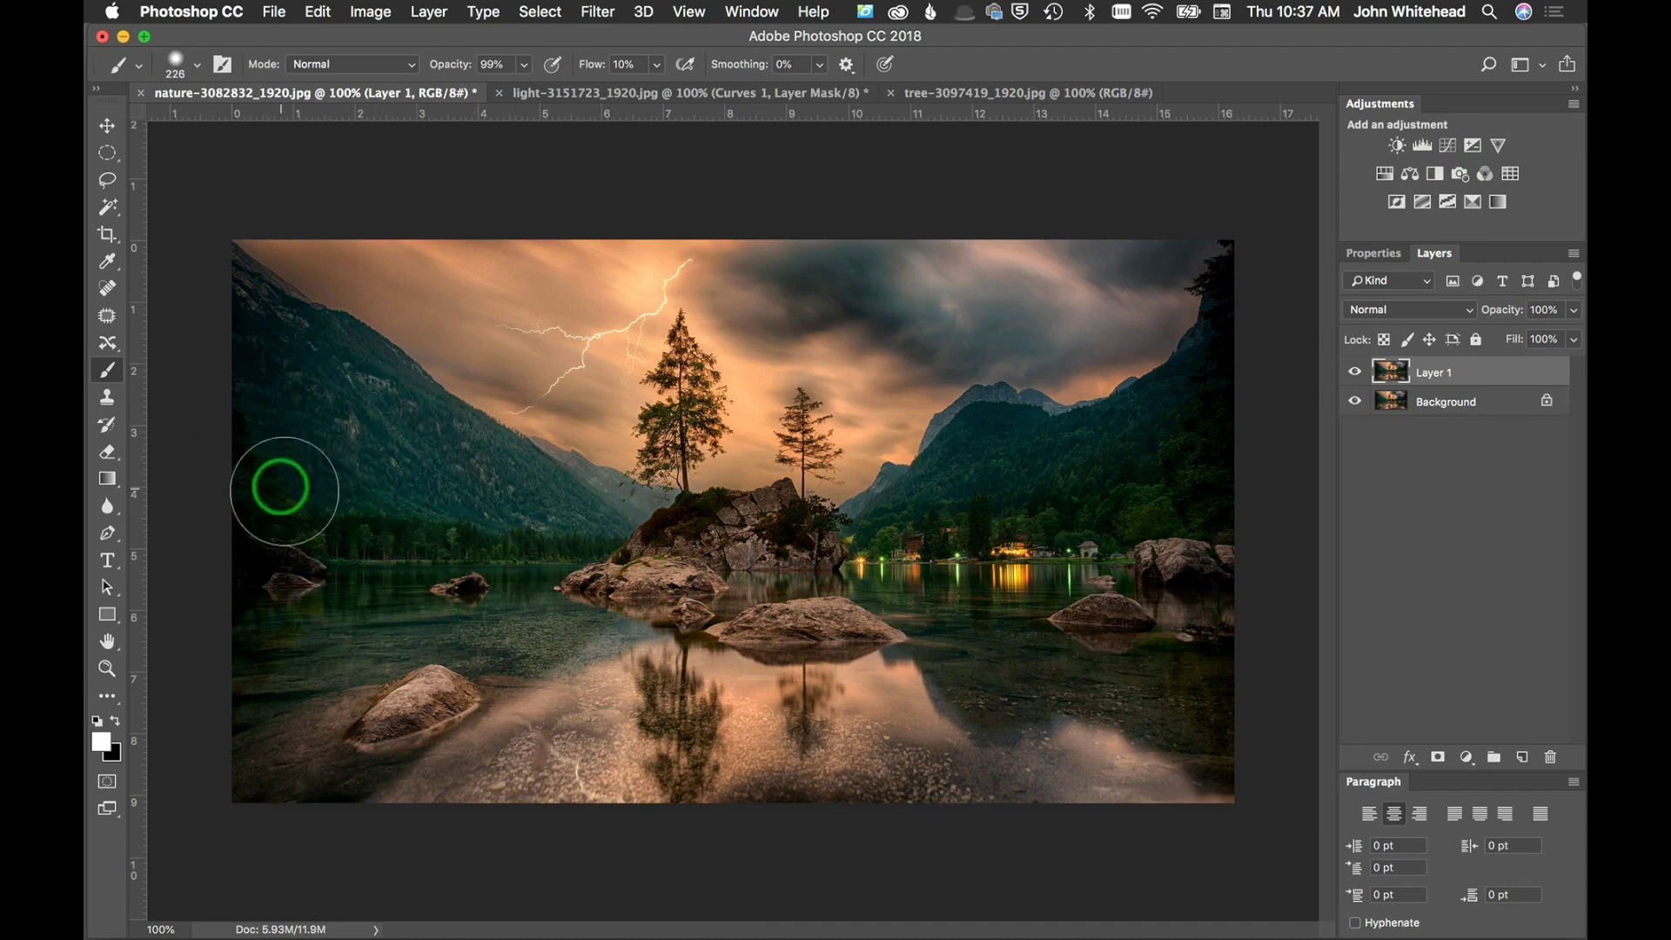
Step: Add a Curves adjustment layer with an S-shaped contrast curve, including points at input 78, output 45 and input 167, output 165
click(1447, 146)
drag(1475, 454, 1480, 462)
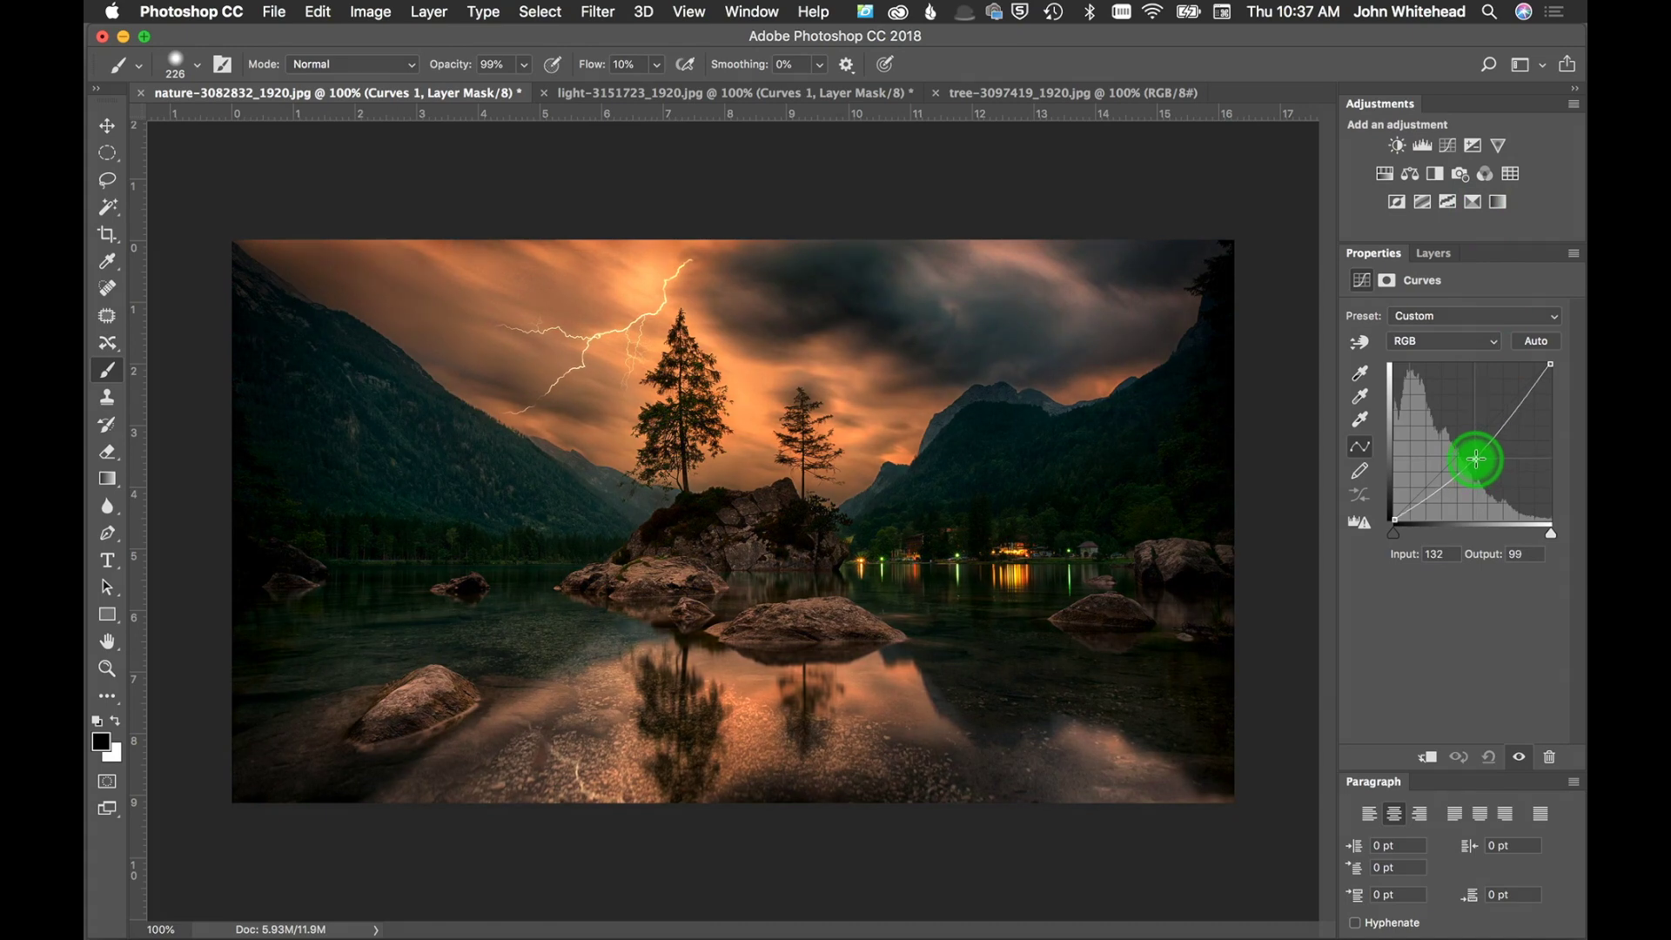
drag(1515, 415, 1494, 419)
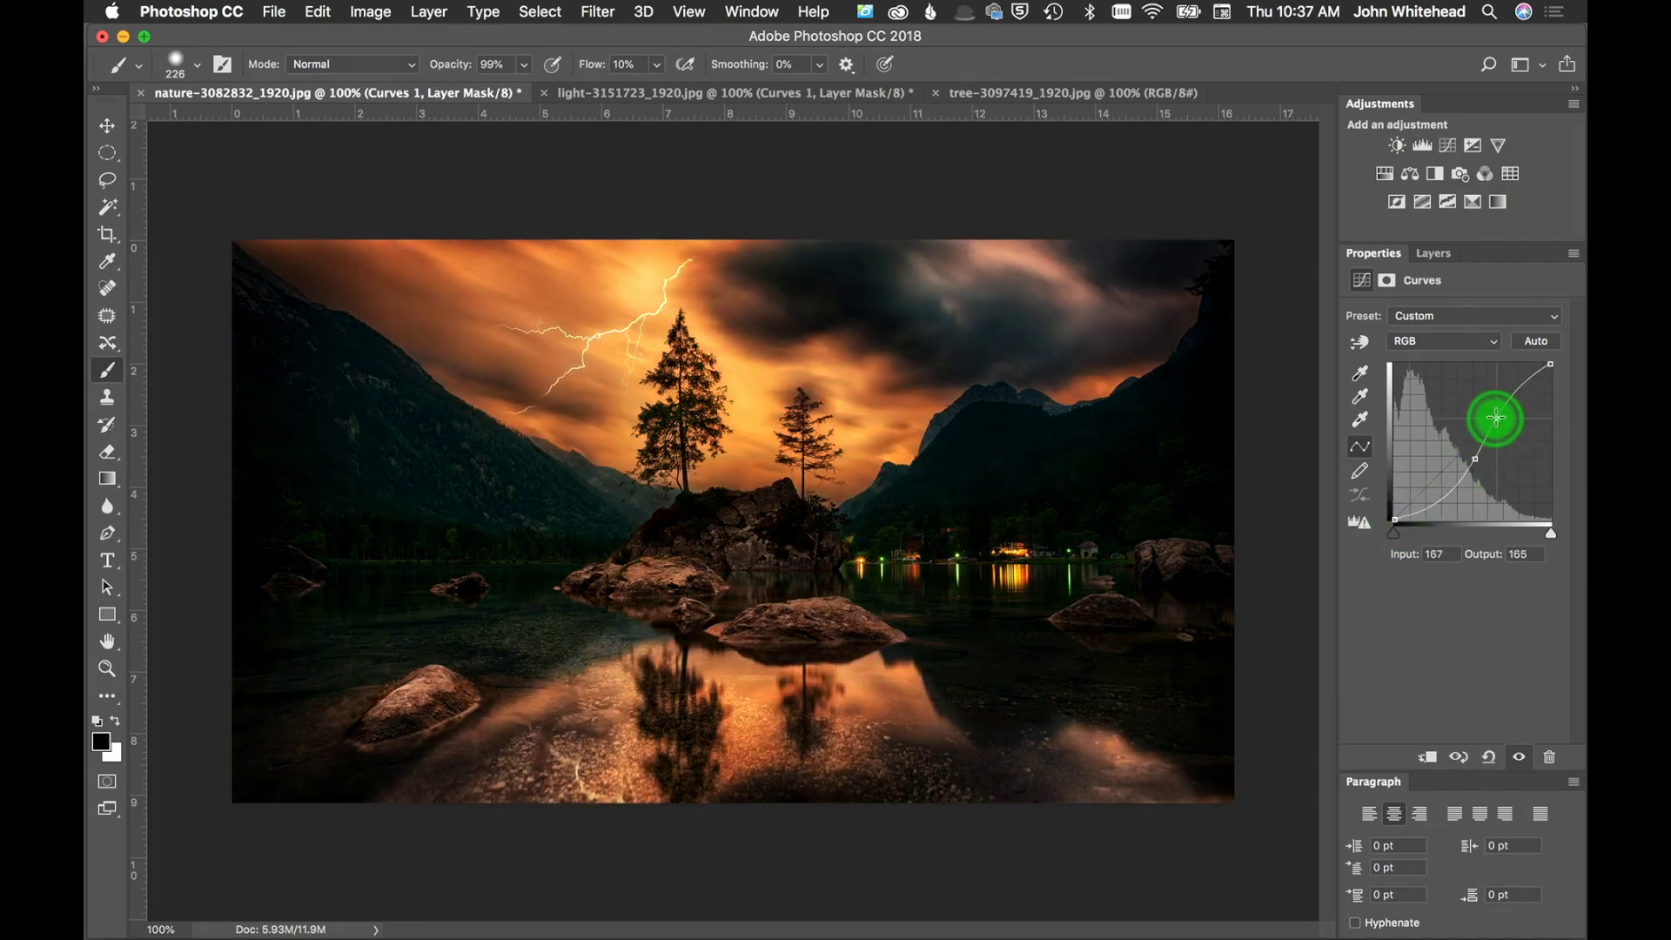
click(1442, 490)
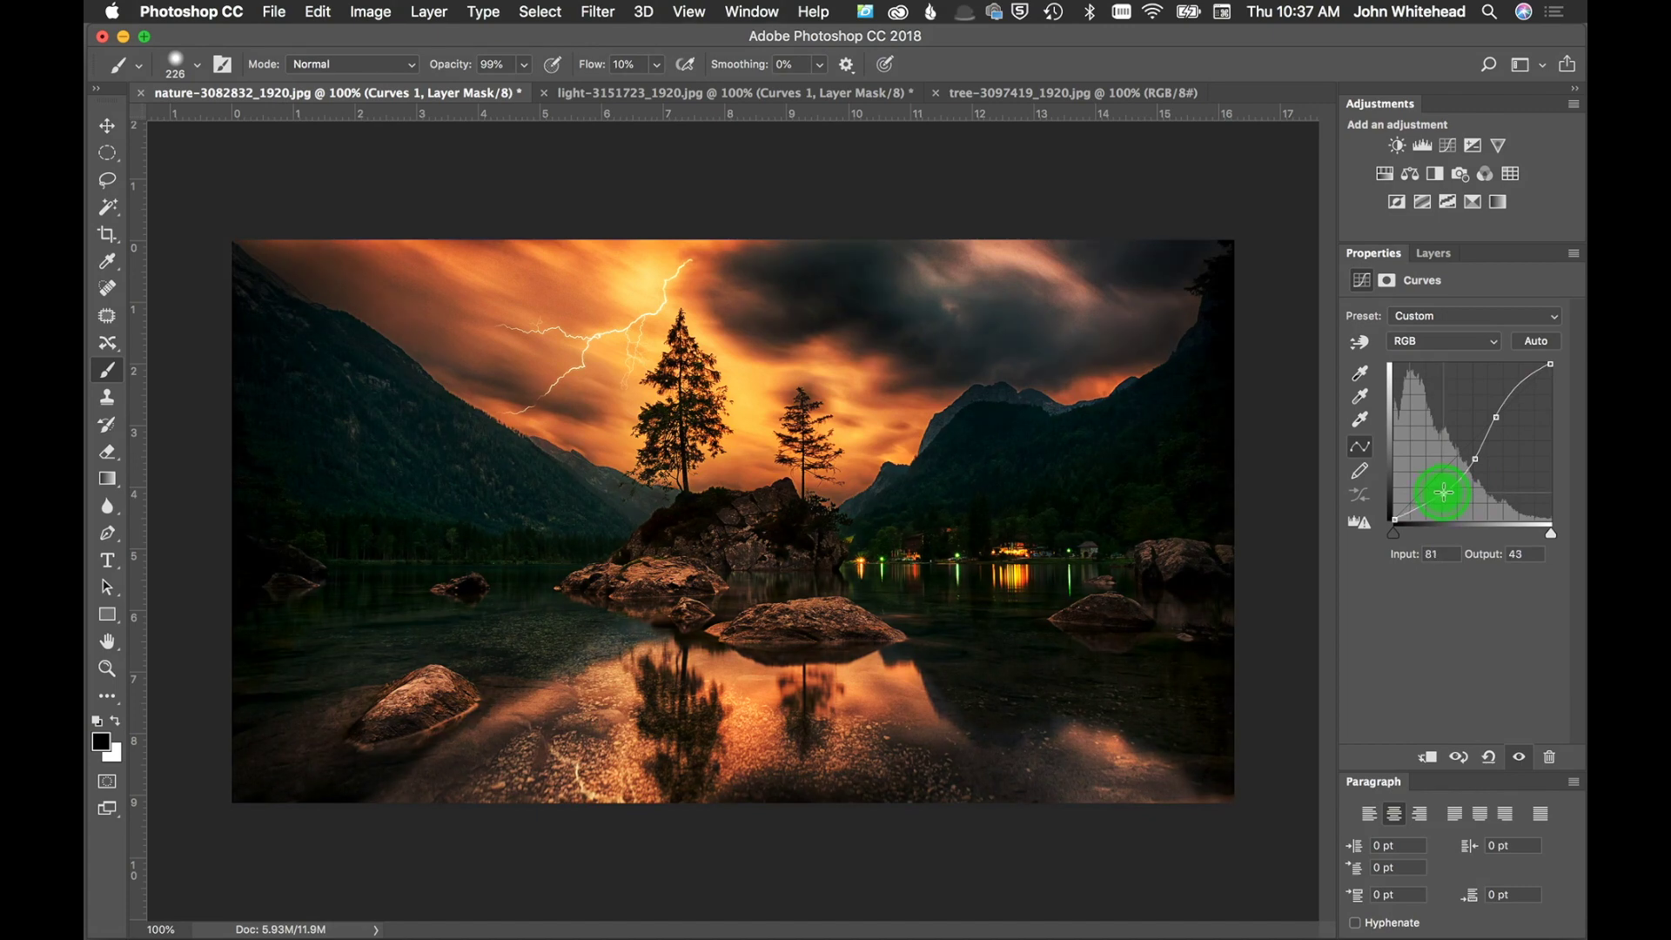
click(1471, 459)
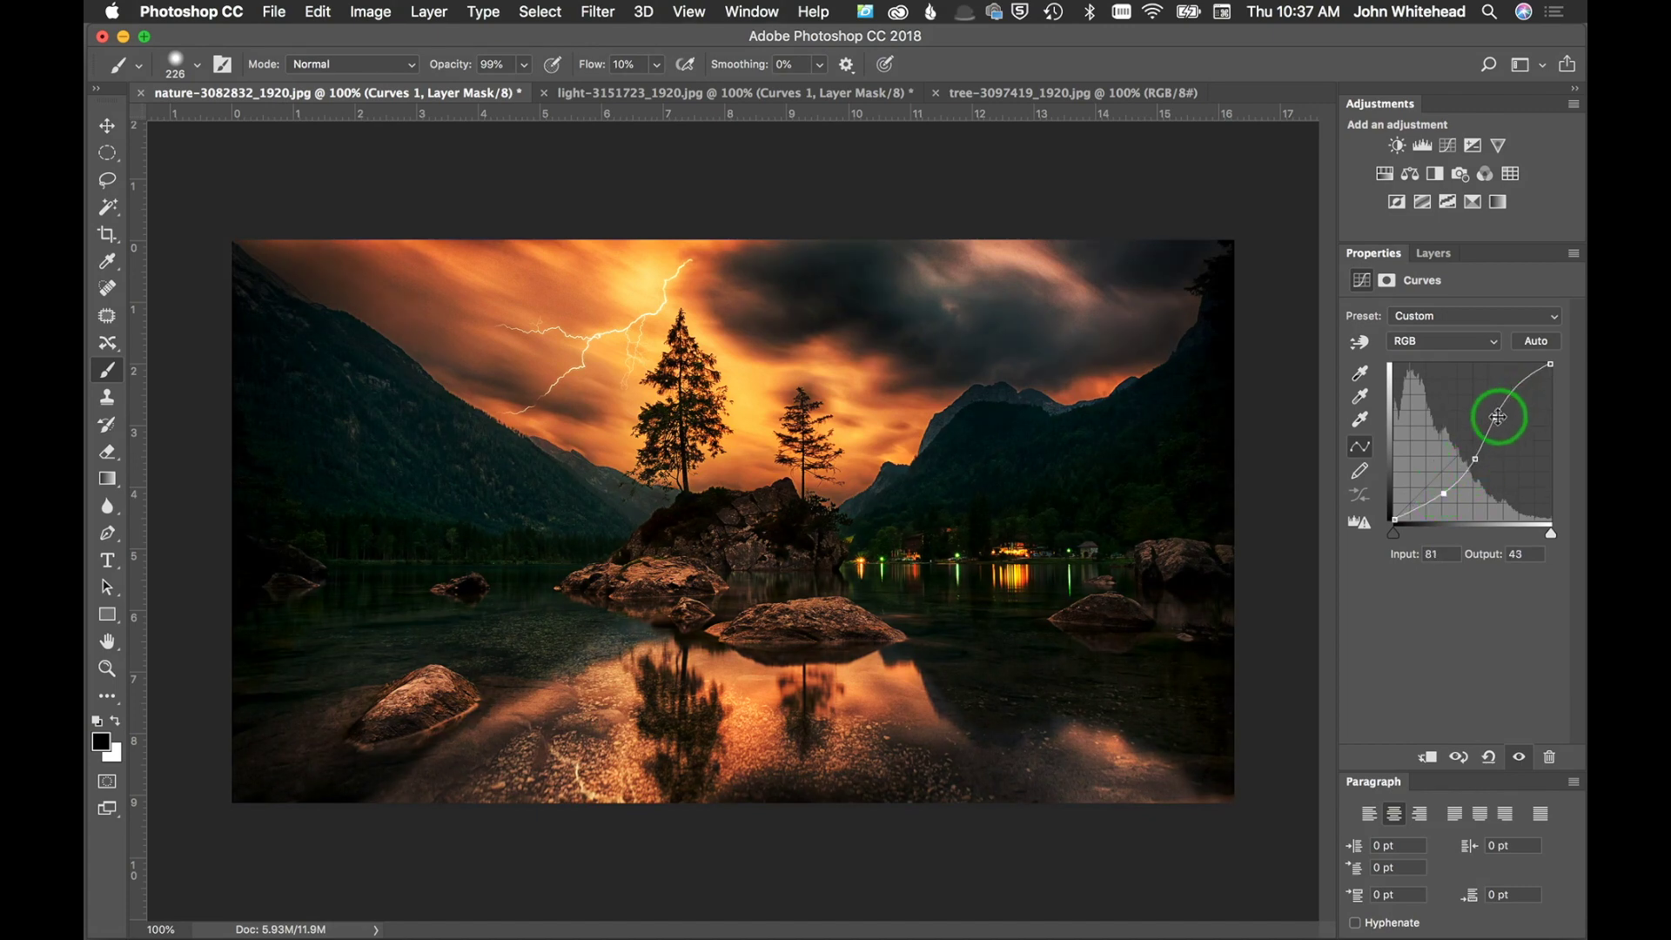
click(1520, 388)
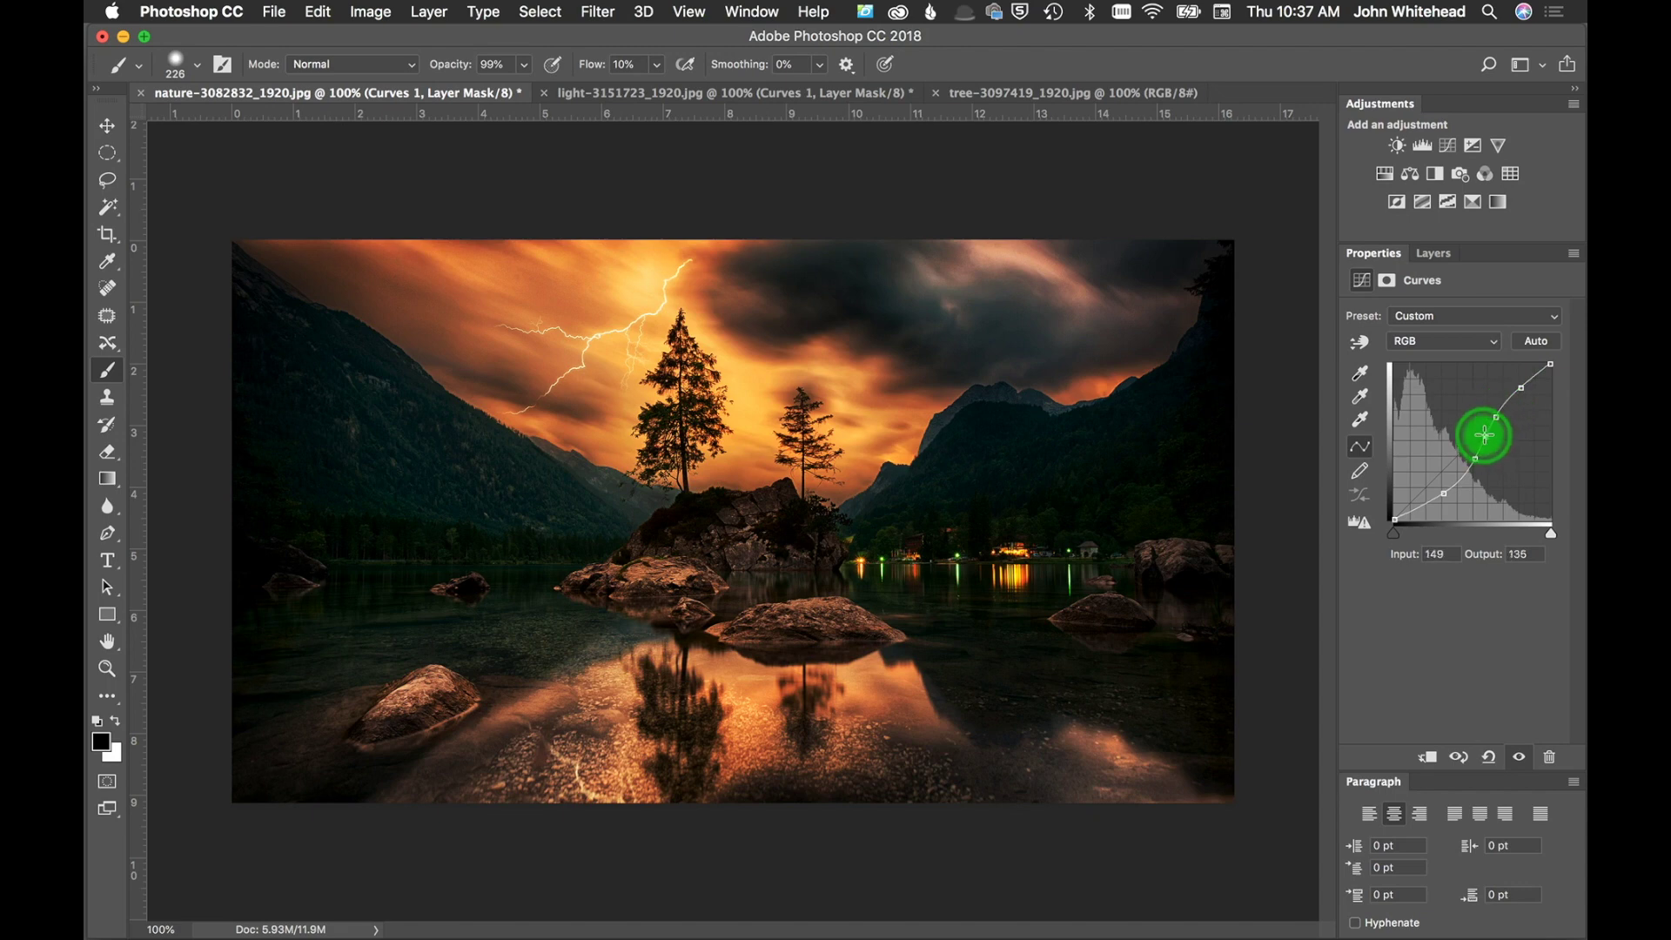
drag(1482, 433, 1485, 437)
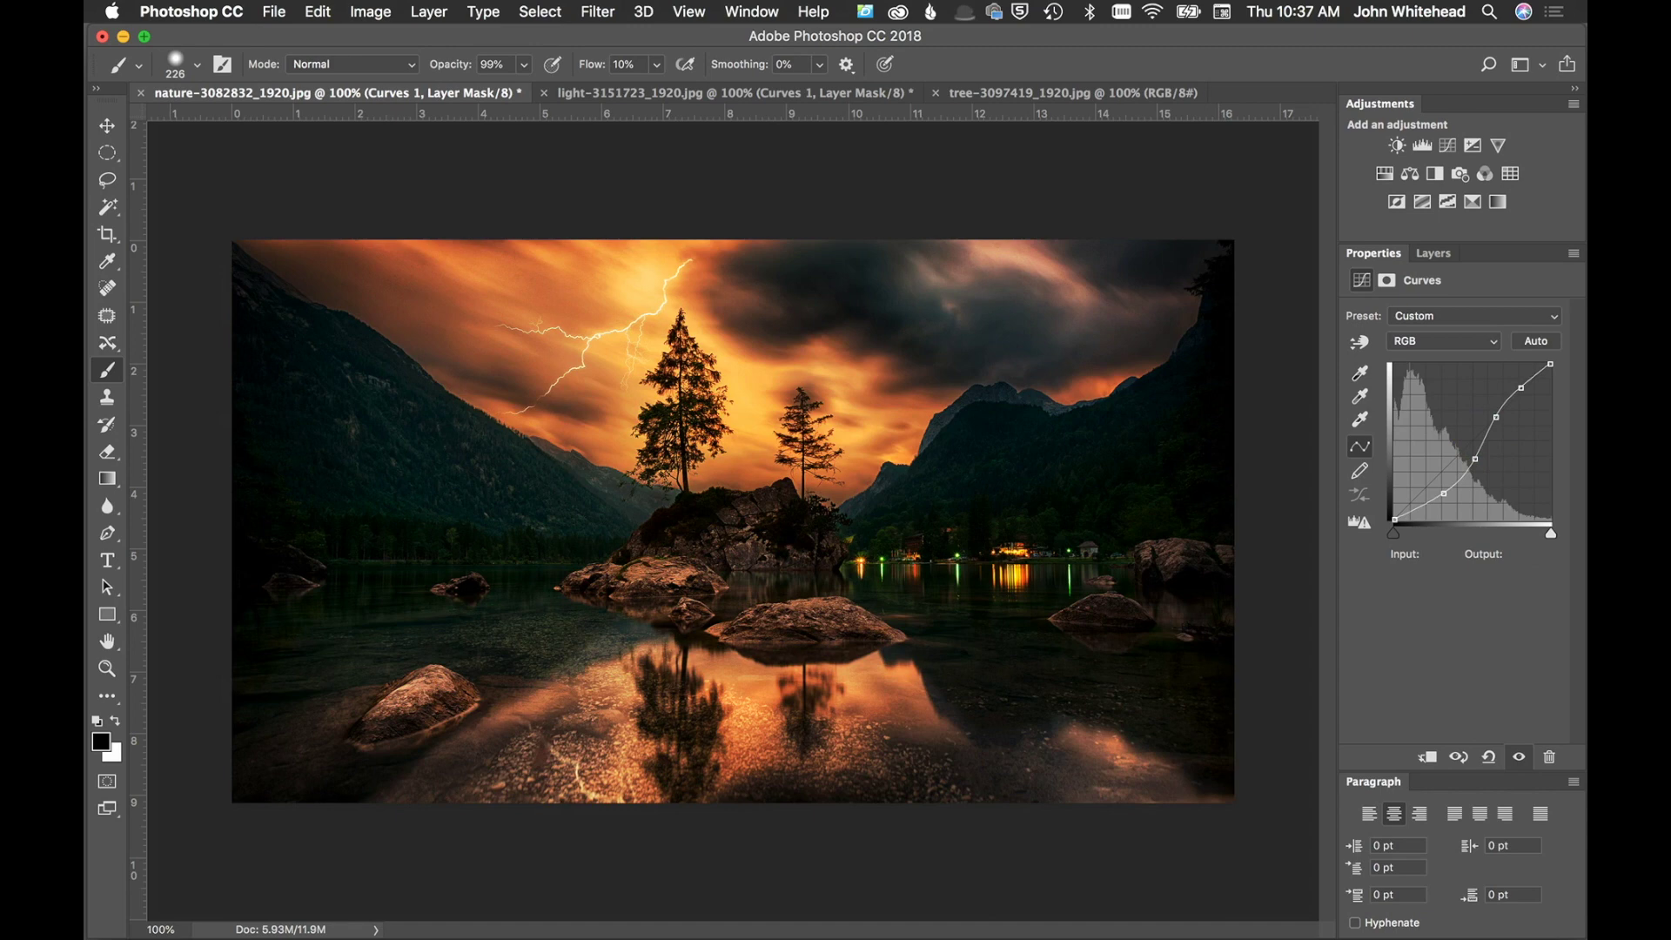
drag(1474, 459, 1471, 460)
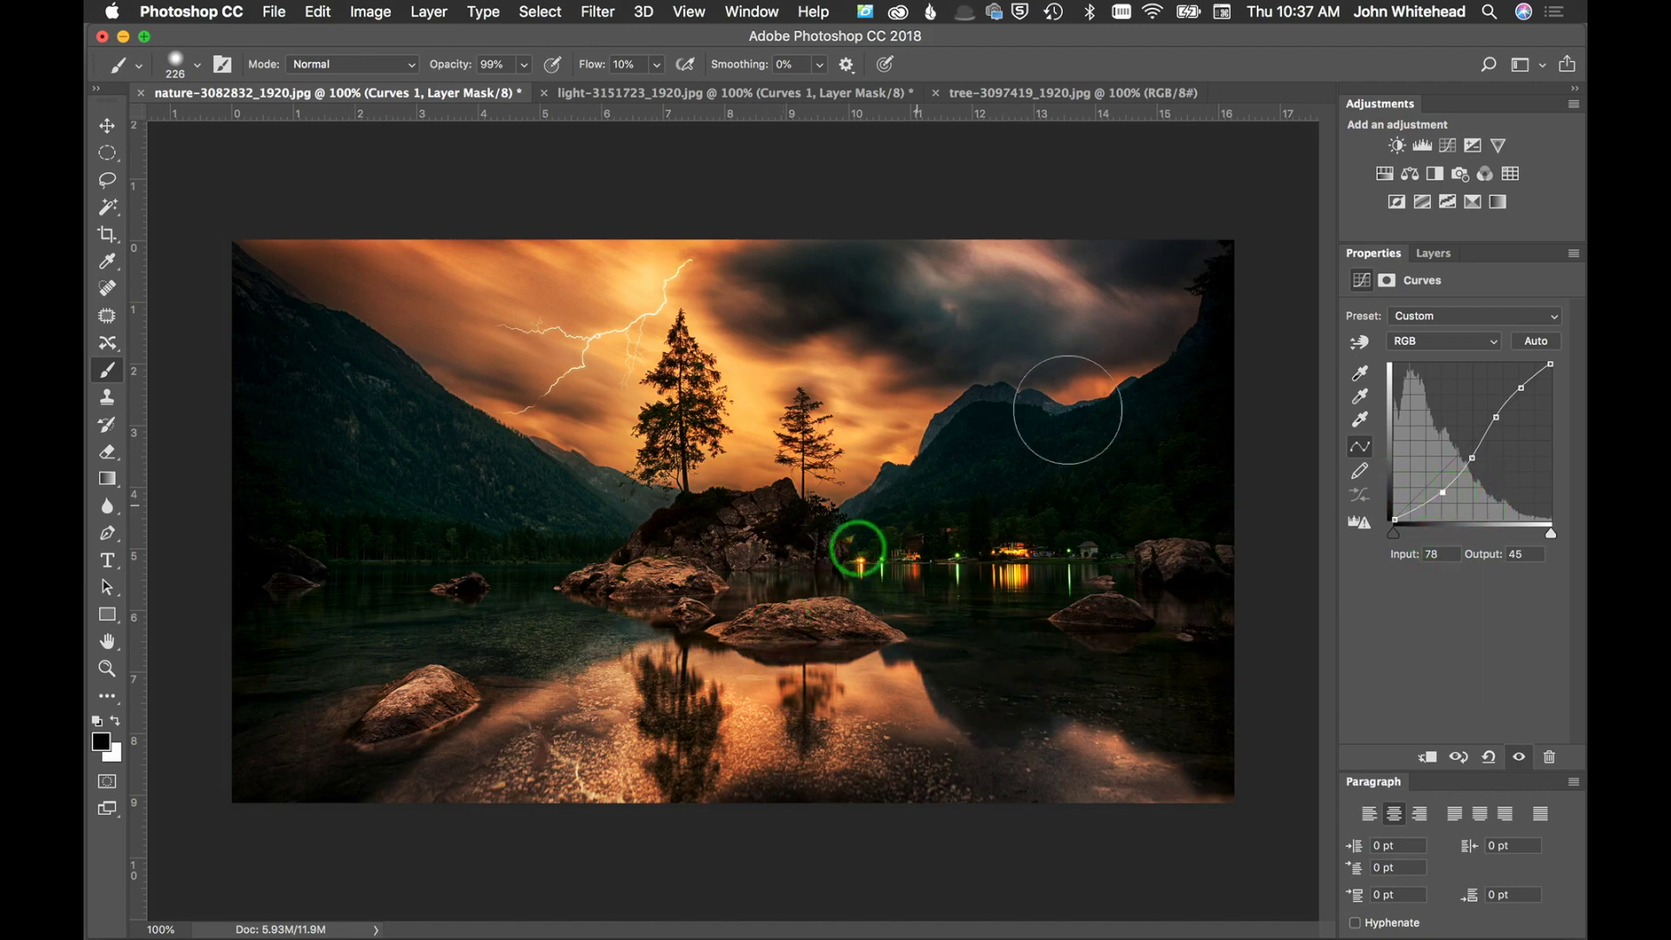
Step: Use Apply Image on the Curves 1 mask with the Merged layer, inverted RGB channel, Multiply blending and 100% opacity
click(1449, 270)
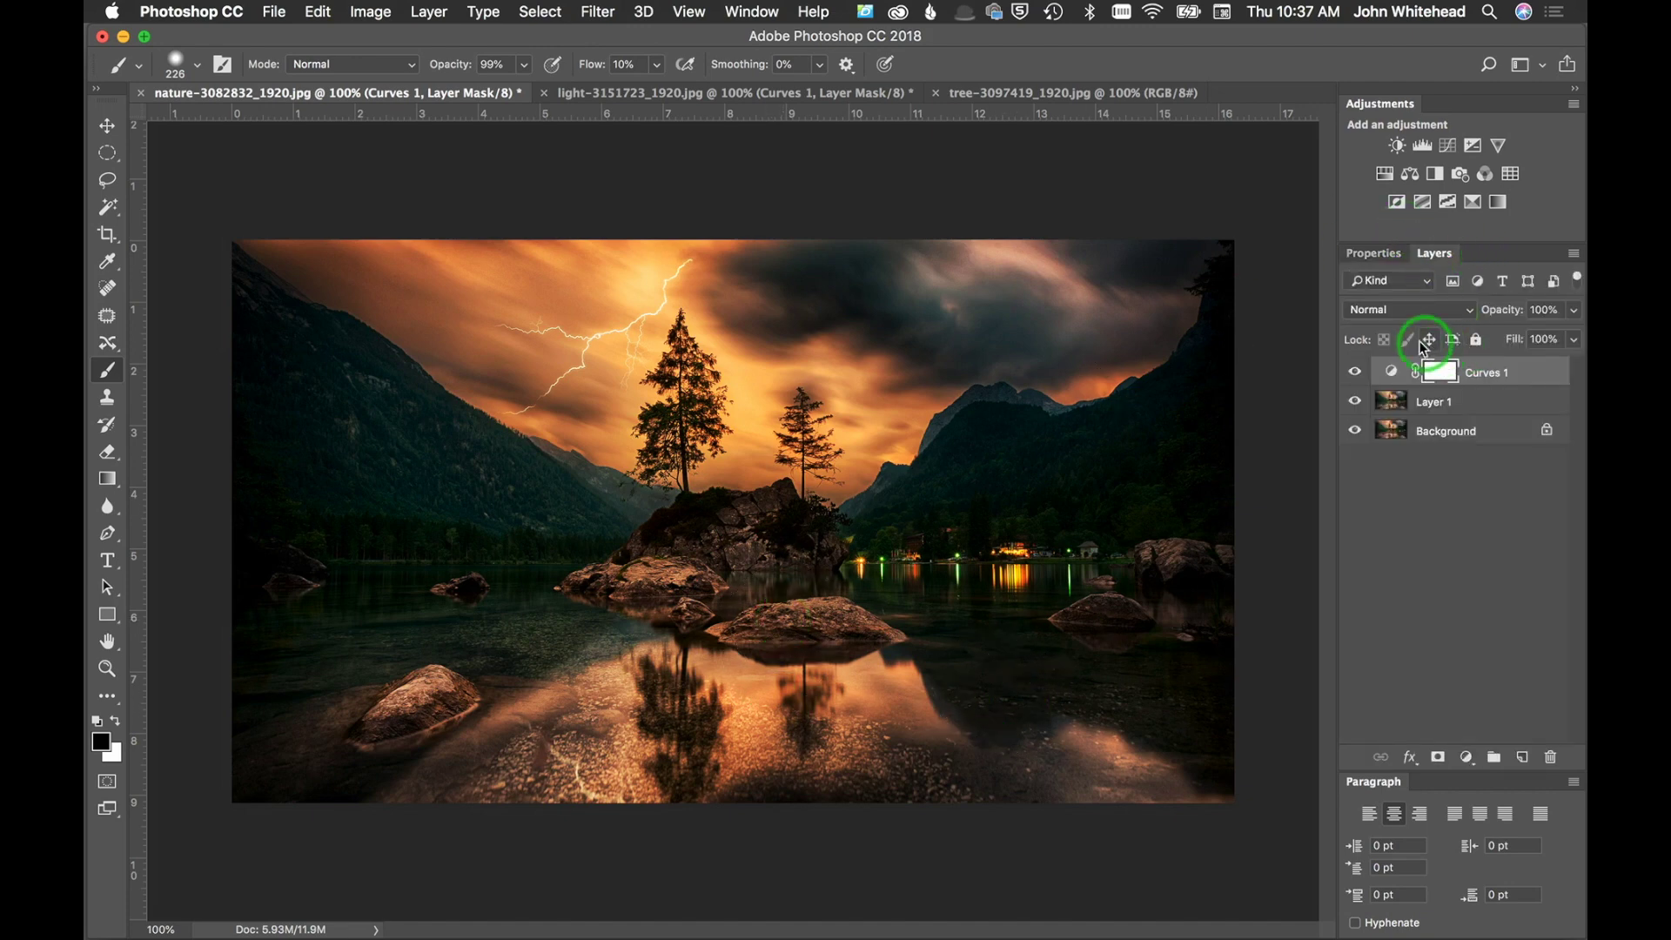
click(383, 11)
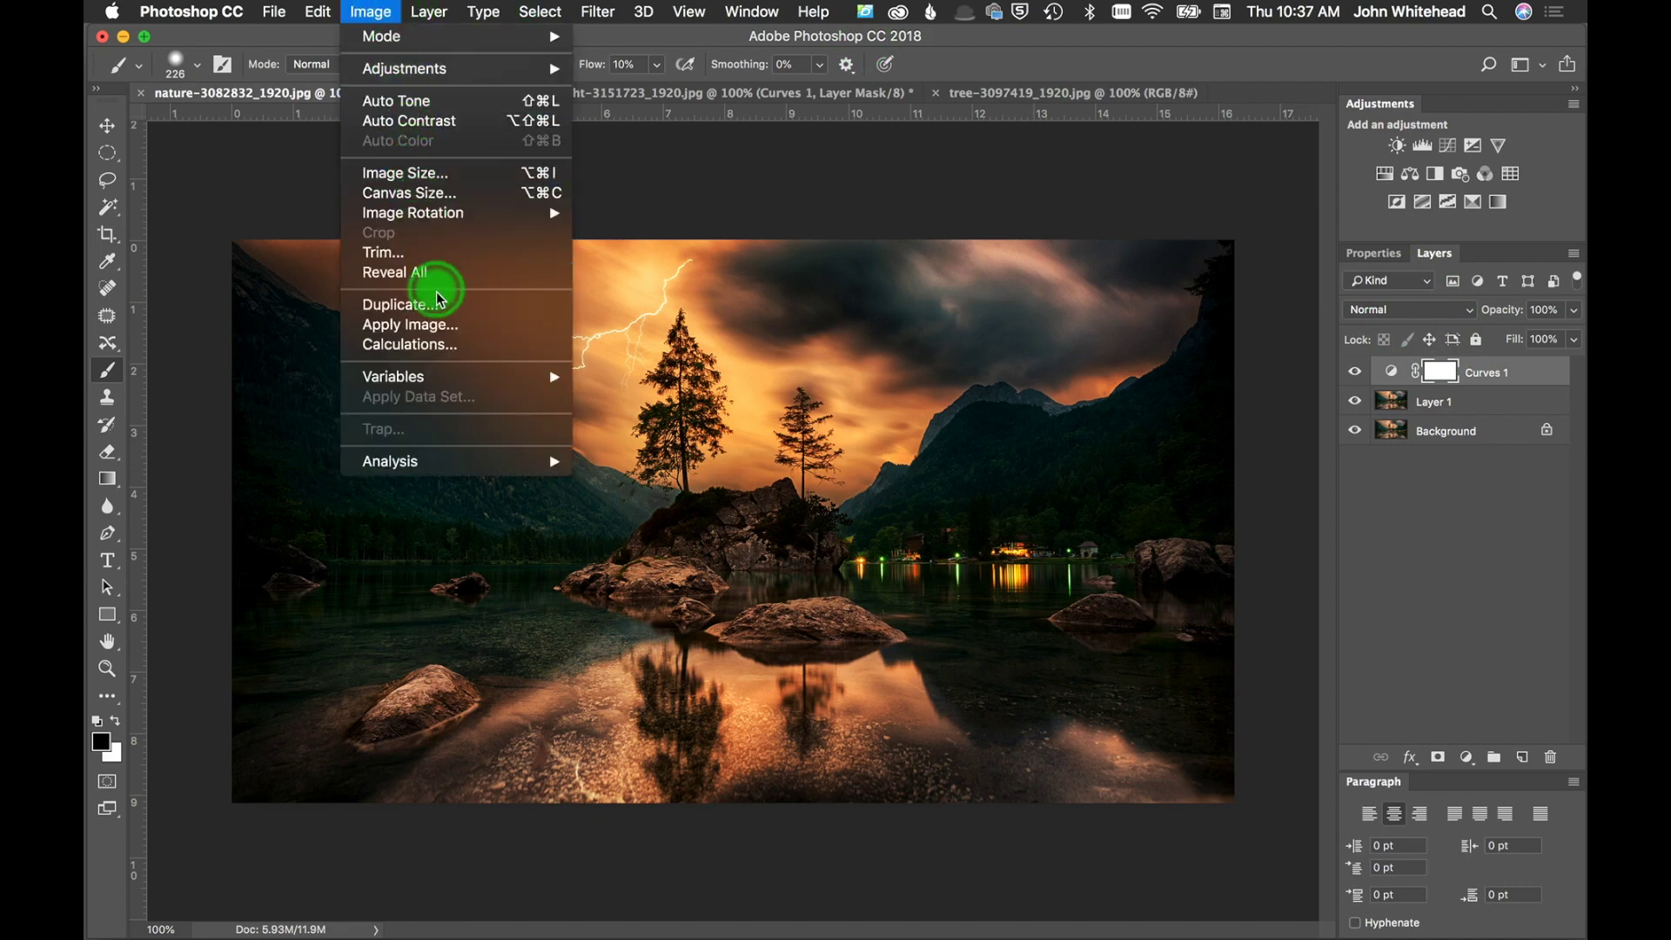
click(446, 333)
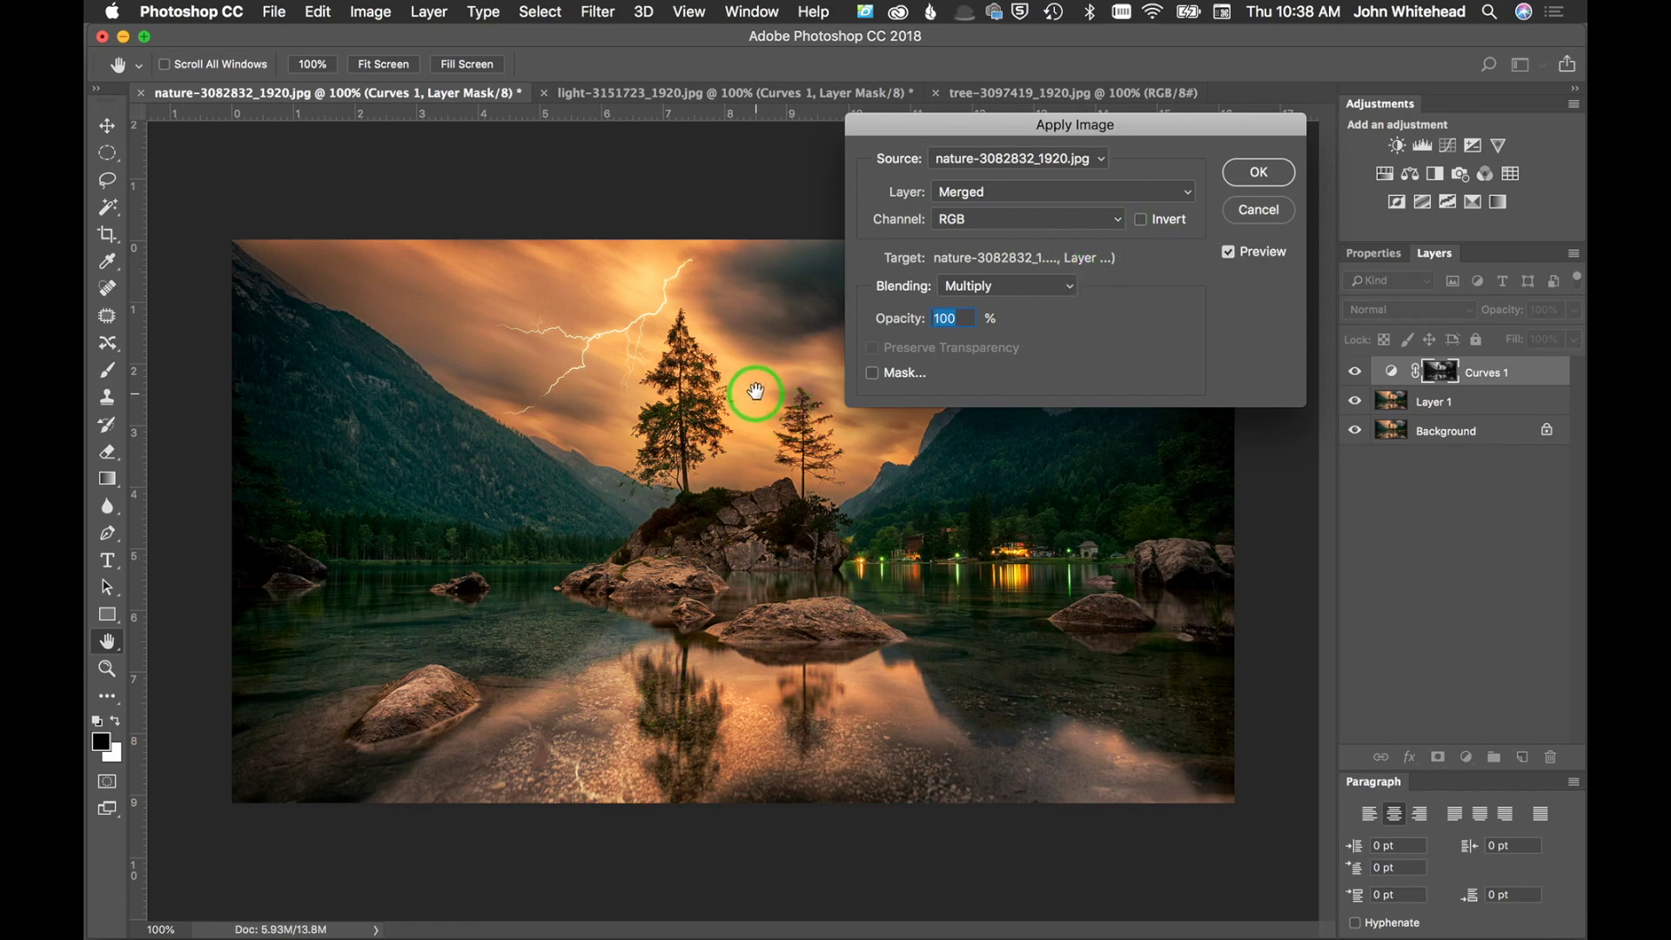
click(1140, 220)
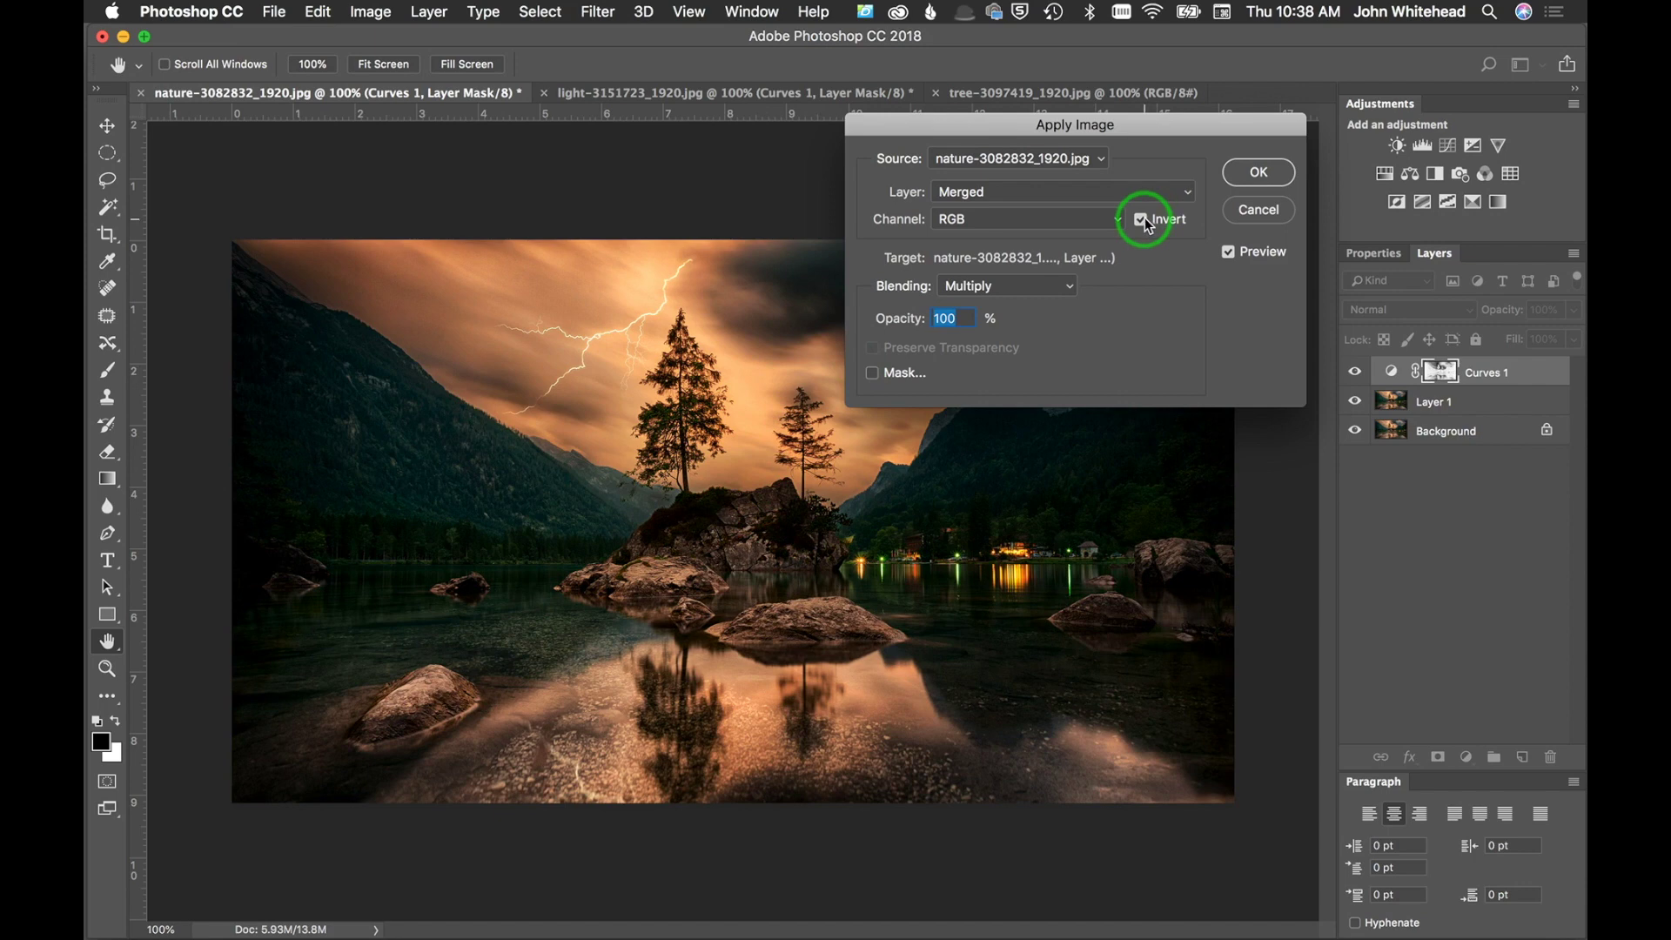
click(1262, 173)
key(b)
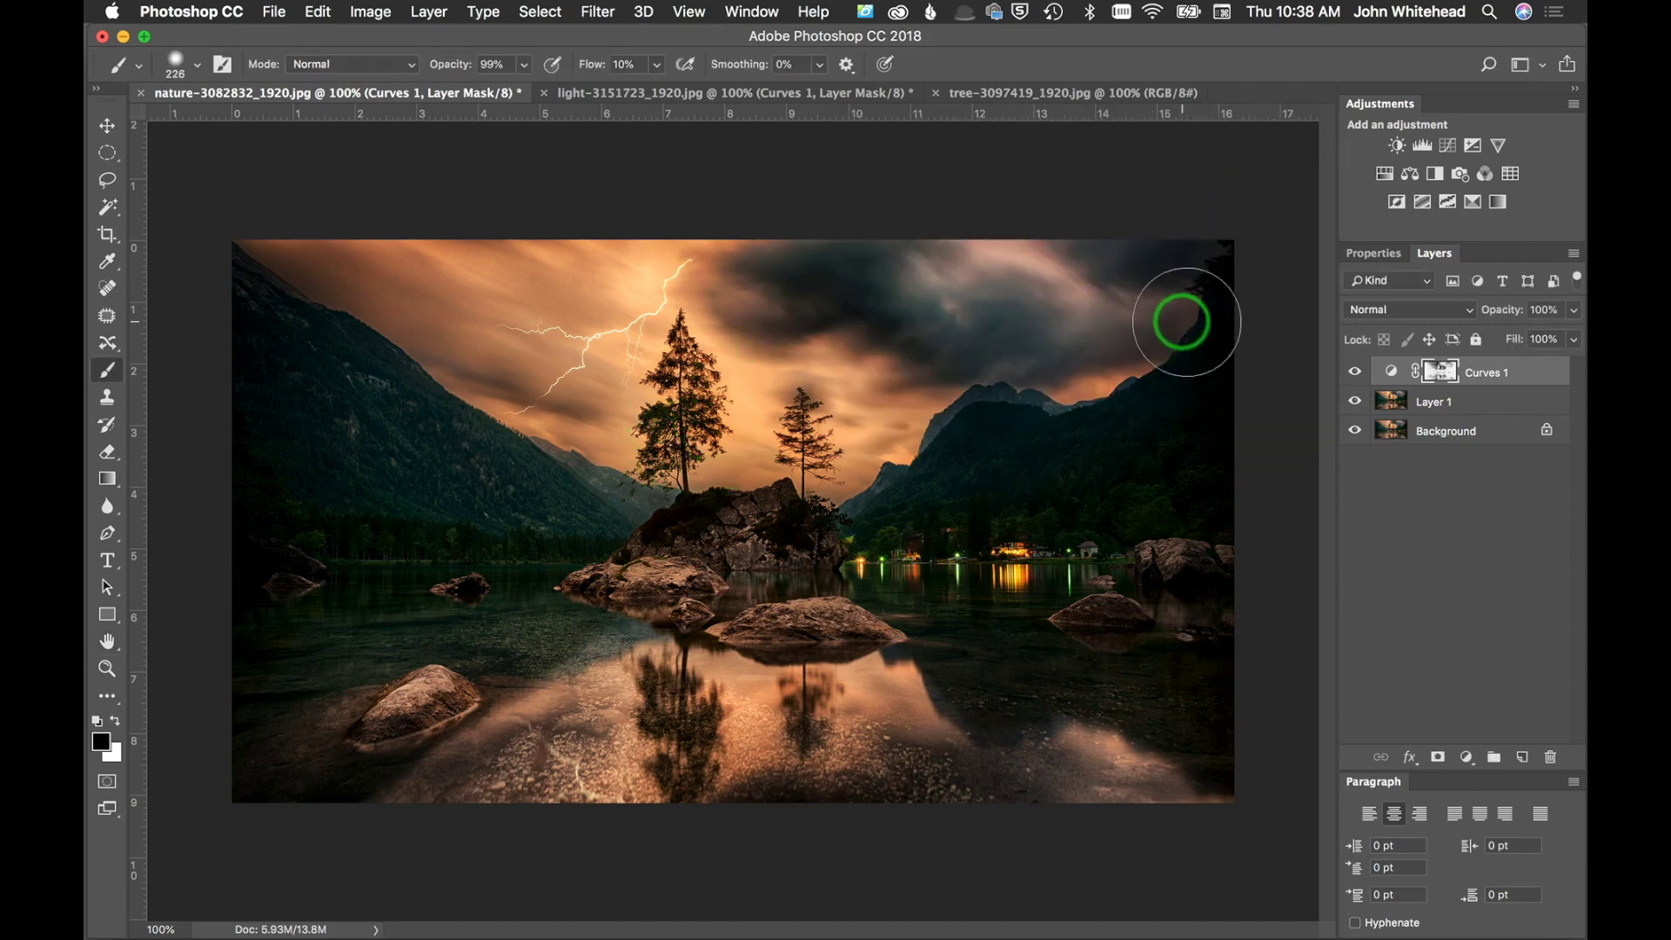
Step: Compare the lake photo with and without the masked Curves 1 adjustment, checking the trees and the sky
click(1355, 372)
click(1354, 373)
click(1355, 373)
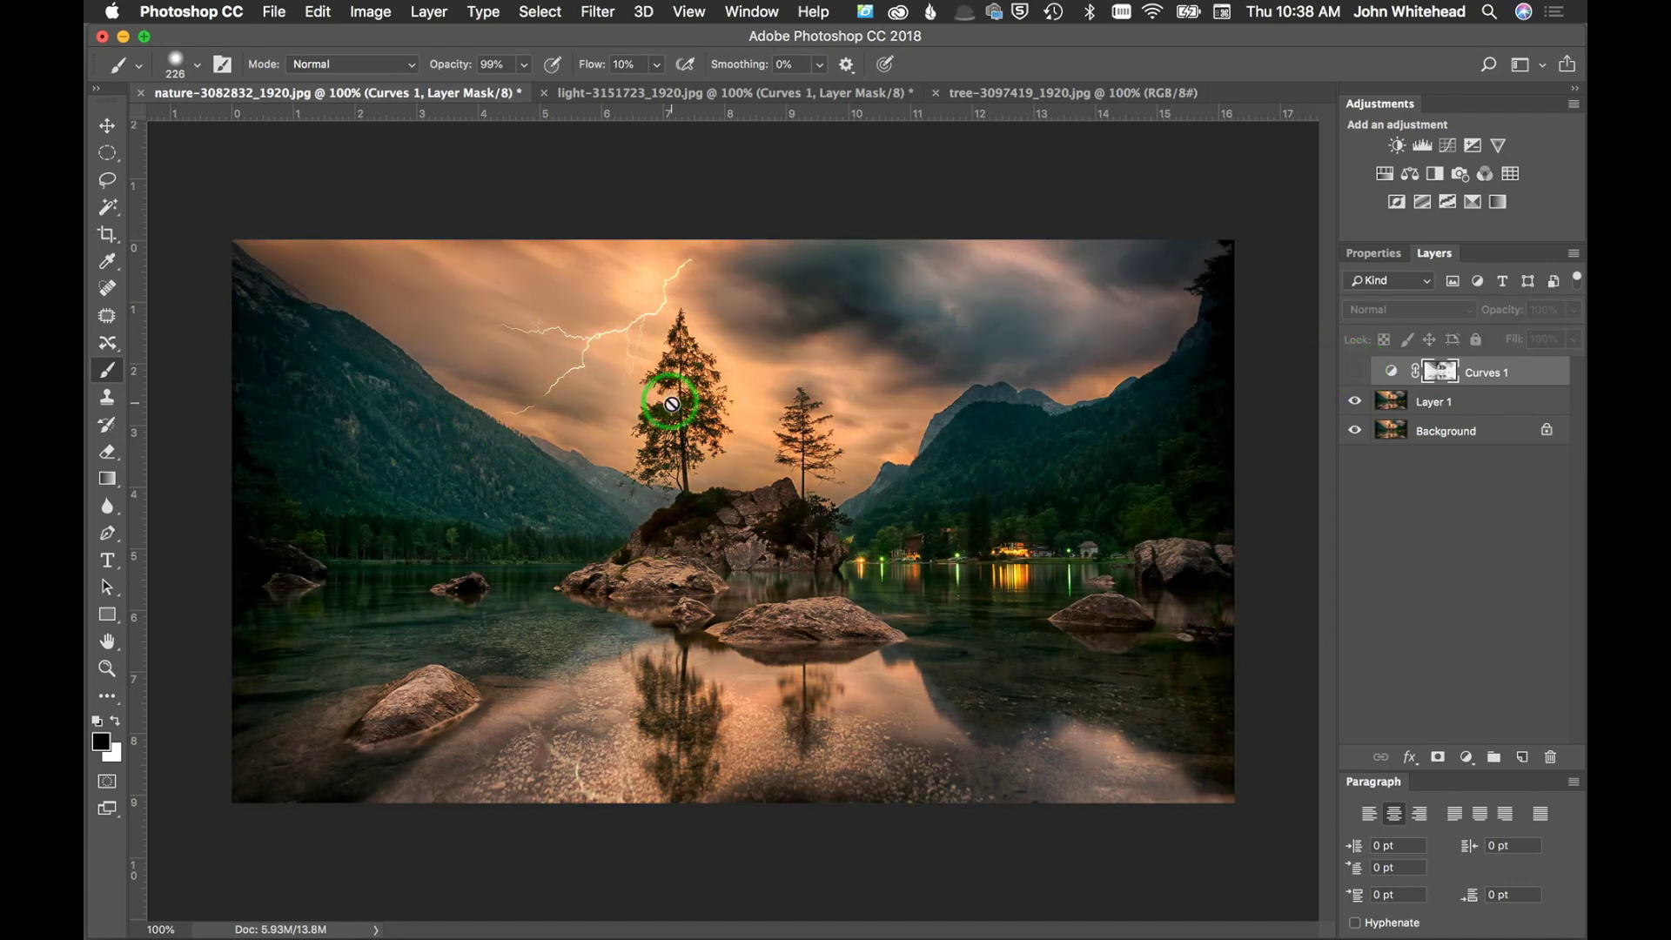
click(1355, 373)
click(1360, 374)
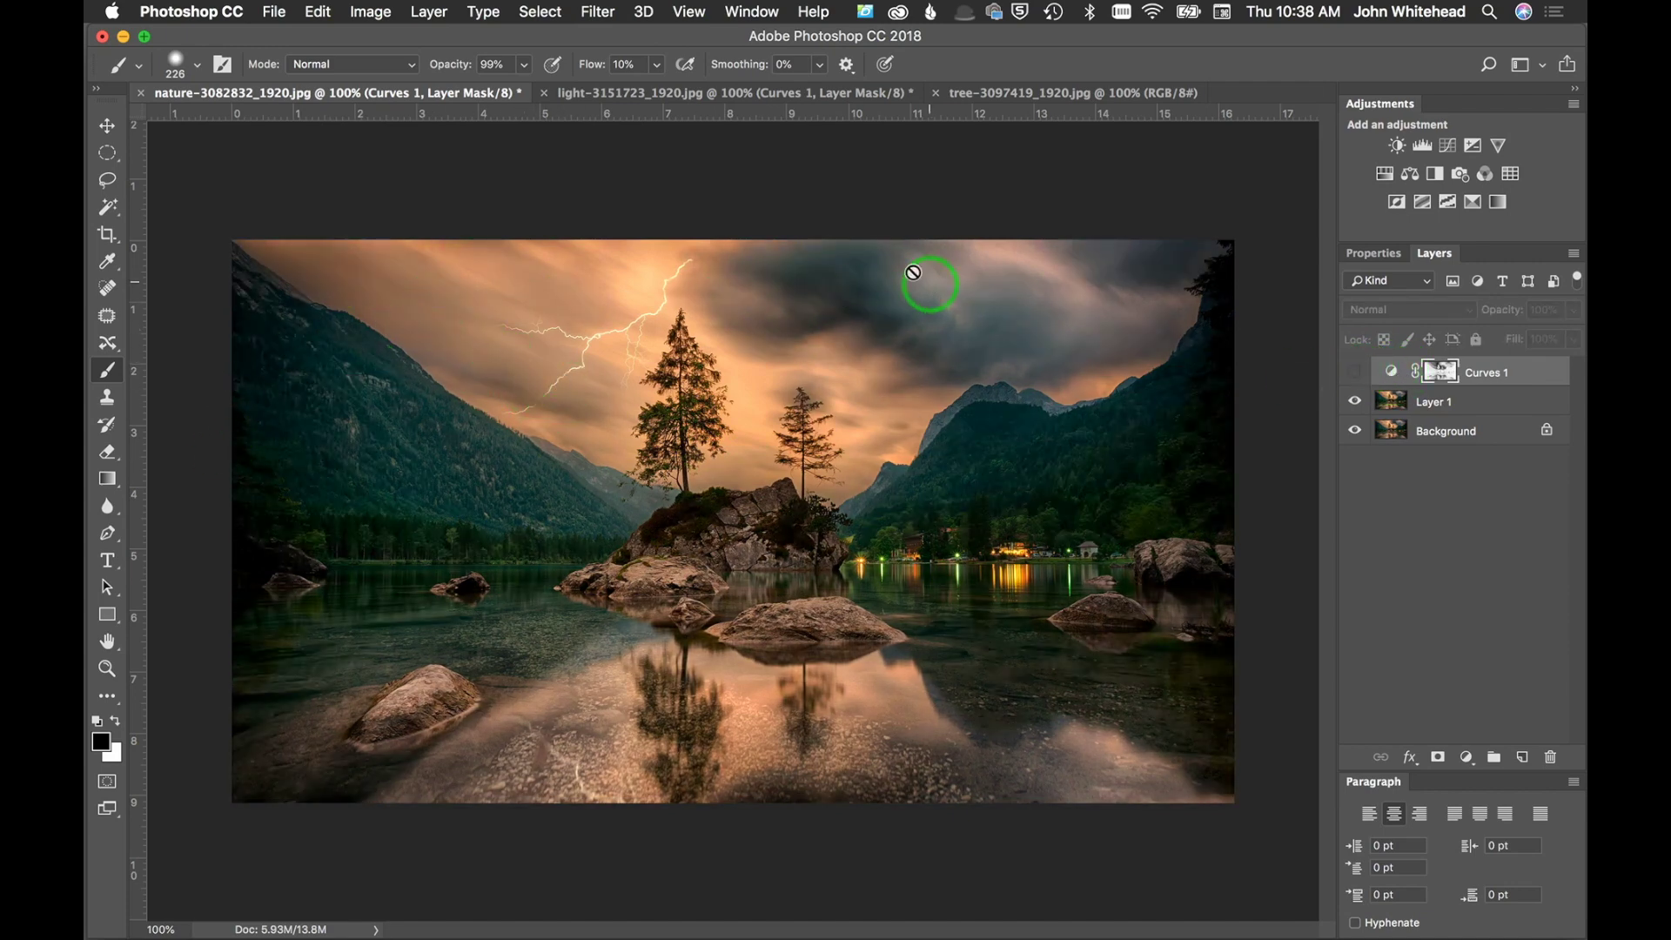
click(1359, 374)
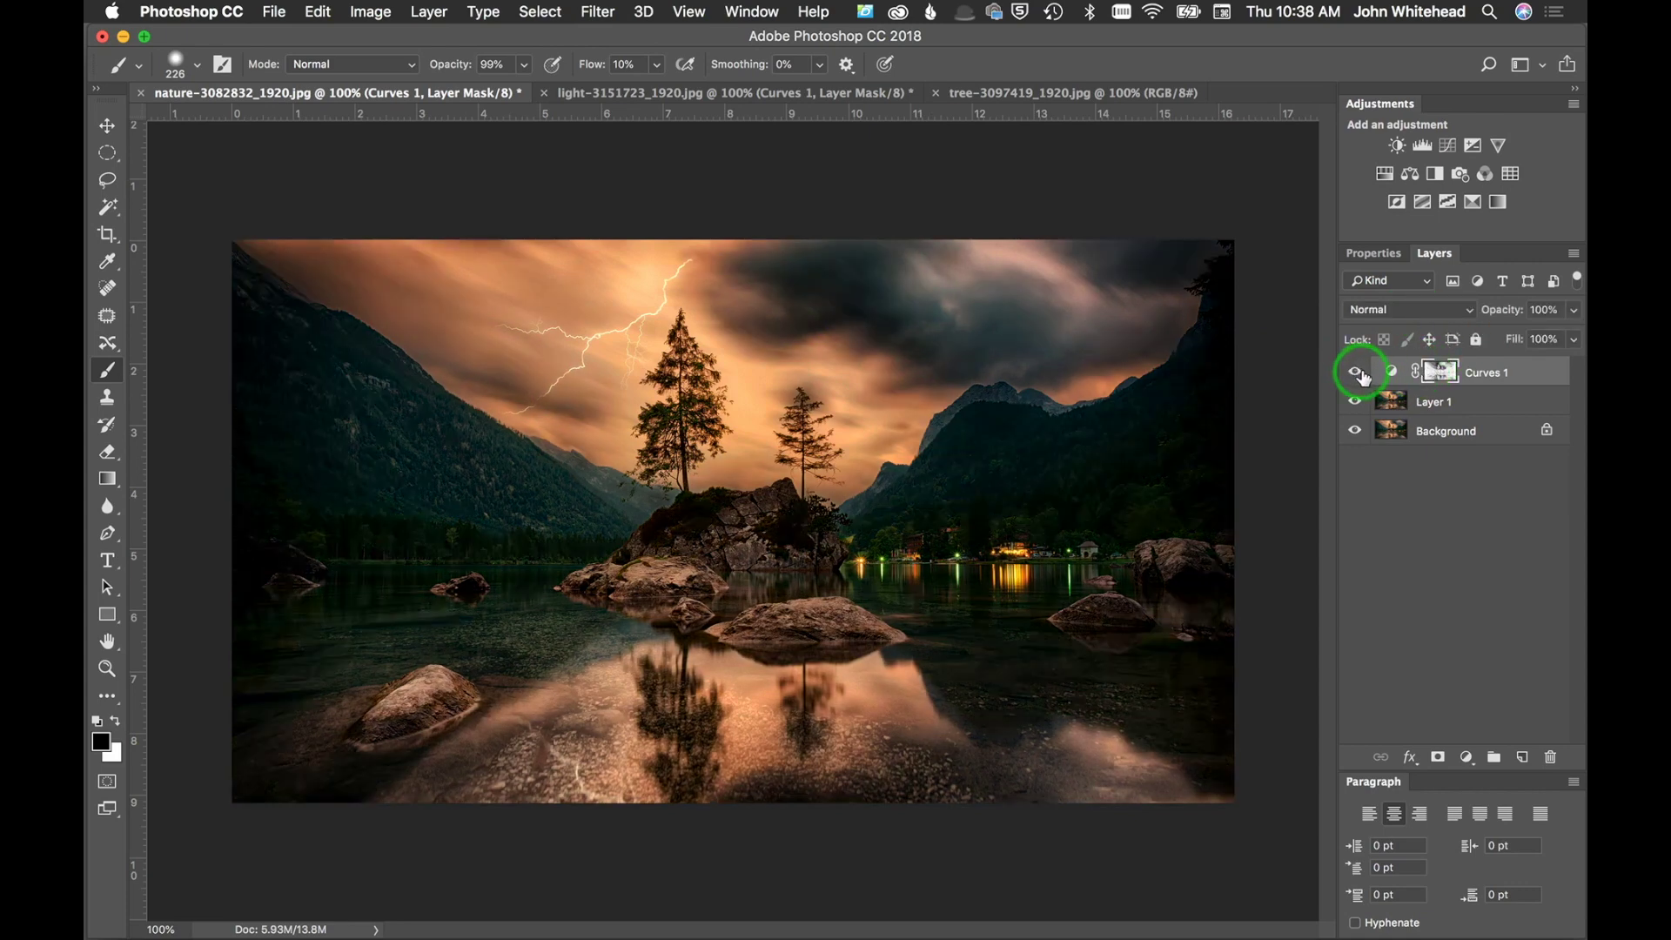
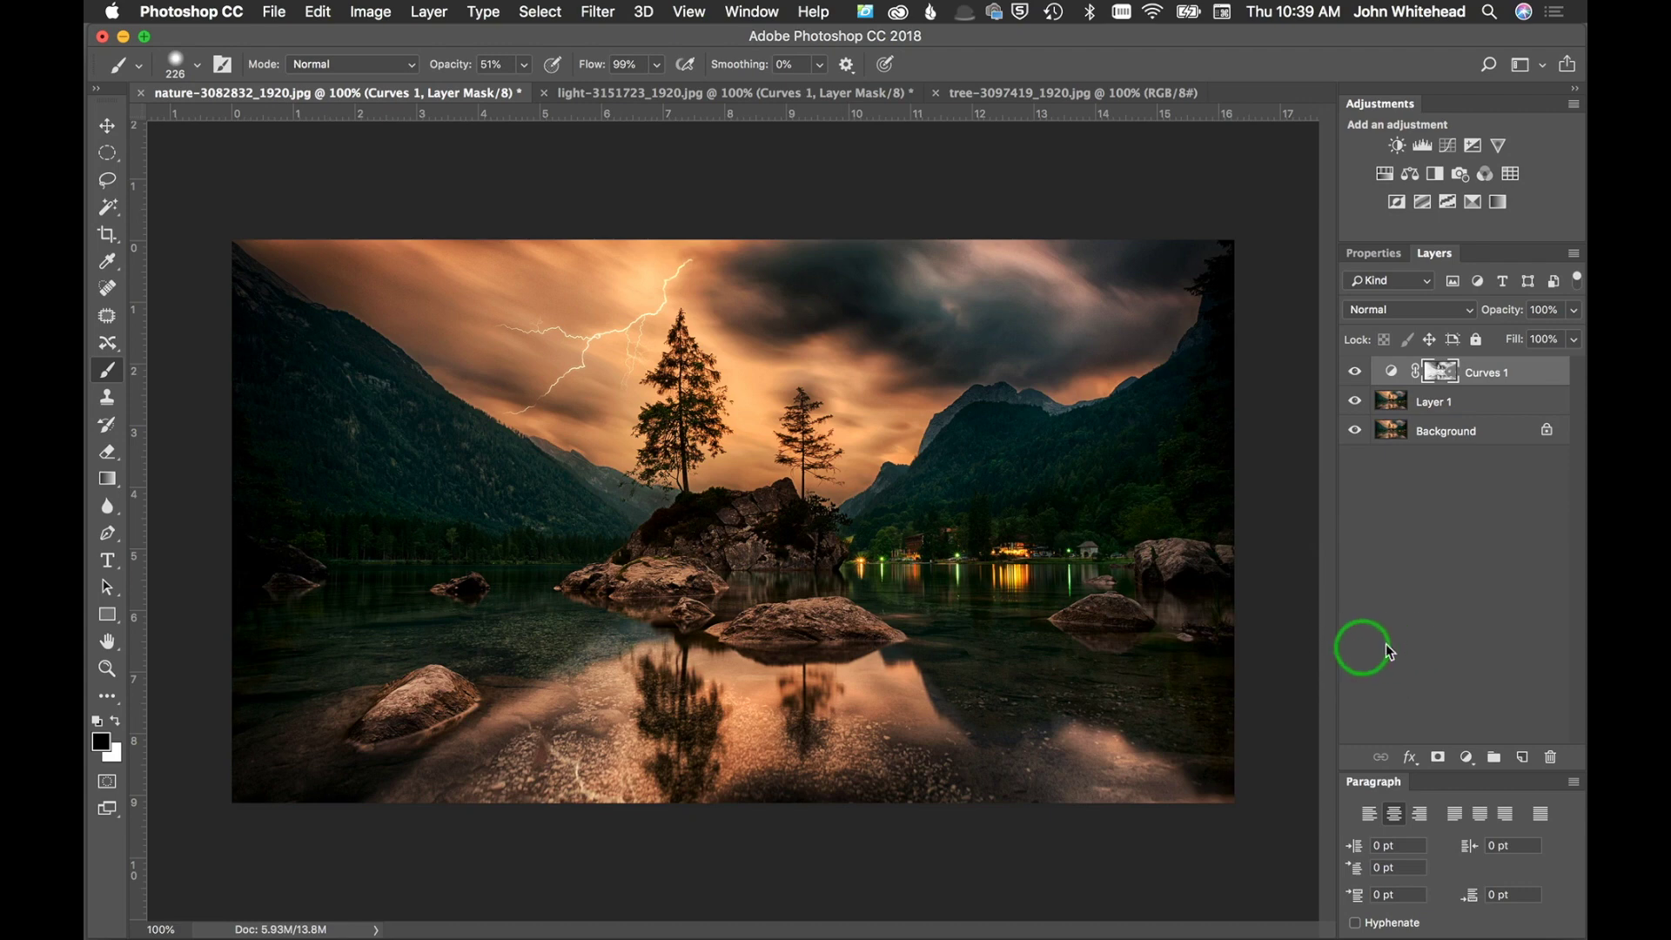
Step: Paint black over the sky and its reflection in the water on the Curves 1 mask, raising the brush opacity to 73%
mouse_move(287, 633)
mouse_down()
mouse_move(348, 665)
mouse_move(459, 663)
mouse_move(425, 697)
mouse_up()
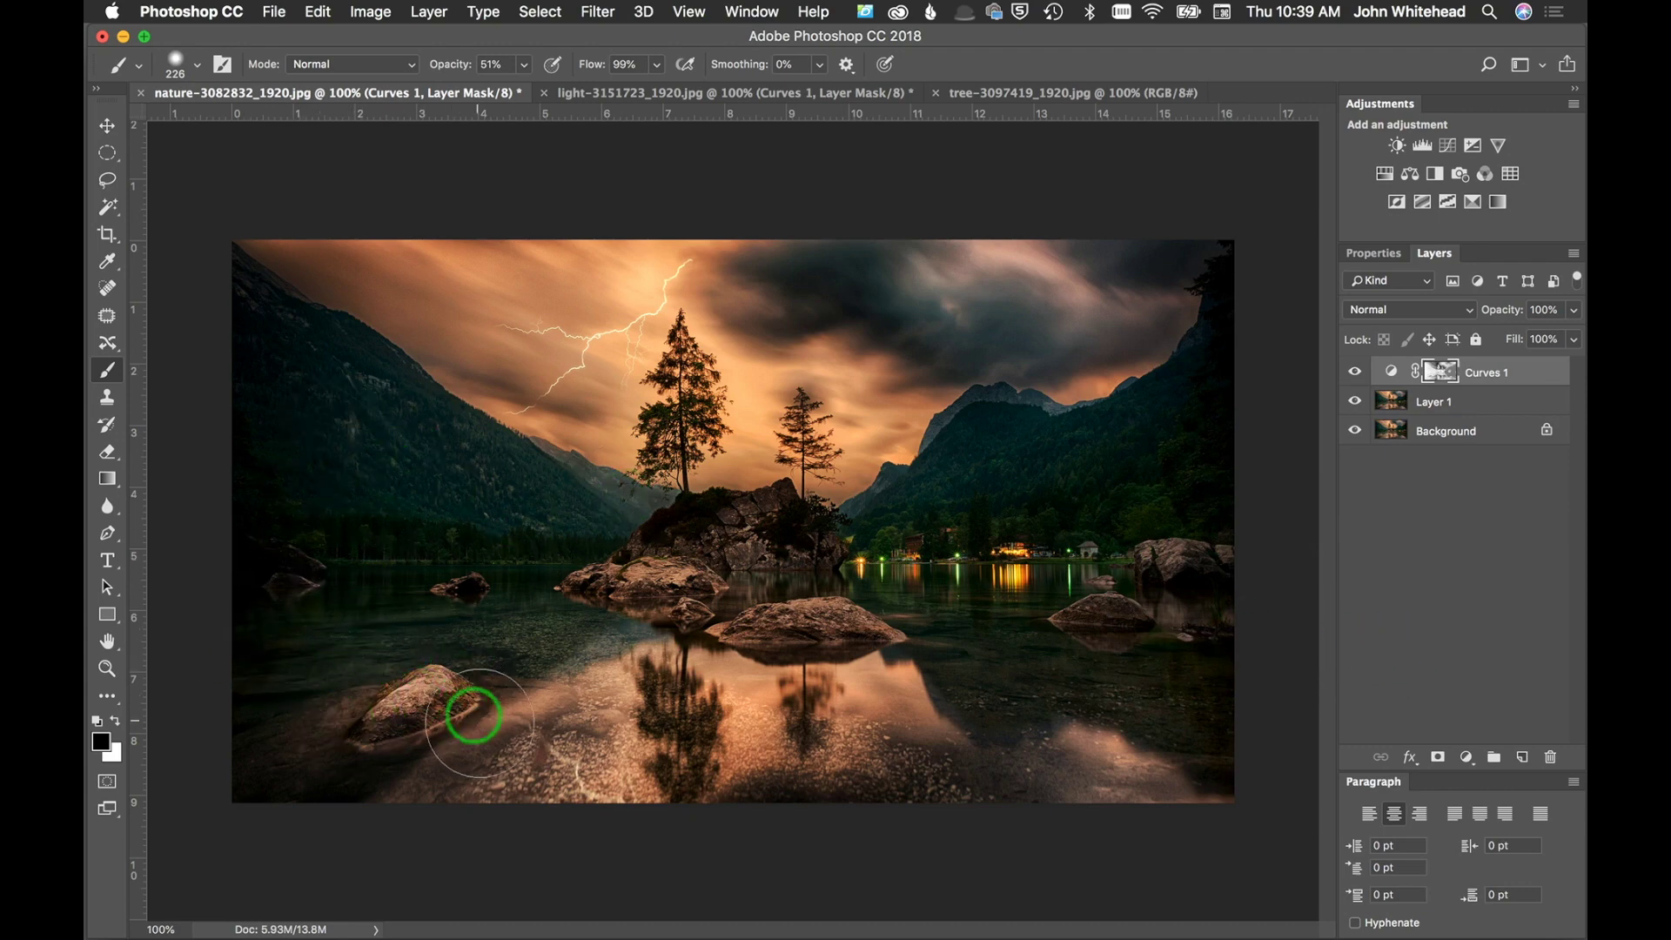
mouse_move(745, 664)
mouse_down()
mouse_move(687, 699)
mouse_move(690, 790)
mouse_move(720, 790)
mouse_up()
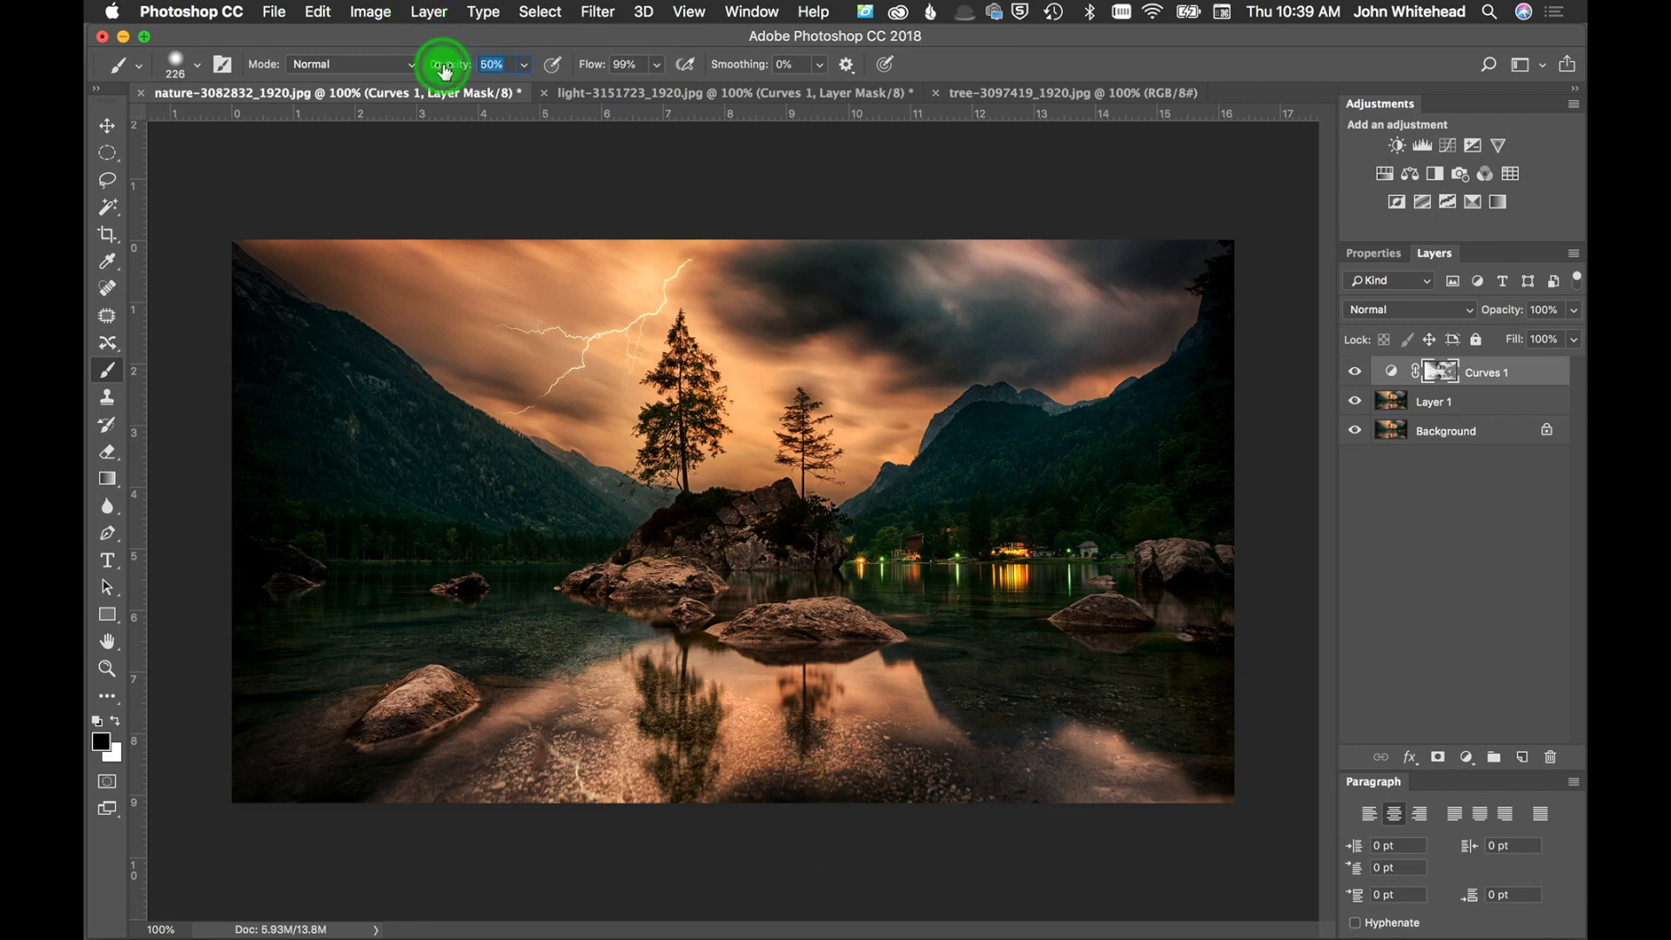
drag(423, 73, 469, 80)
mouse_move(344, 235)
mouse_down()
mouse_move(431, 272)
mouse_move(468, 348)
mouse_move(694, 424)
mouse_move(825, 439)
mouse_move(893, 357)
mouse_move(1081, 332)
mouse_move(1106, 275)
mouse_move(1029, 260)
mouse_move(771, 308)
mouse_move(903, 361)
mouse_move(810, 315)
mouse_move(591, 264)
mouse_move(311, 222)
mouse_move(645, 236)
mouse_move(572, 312)
mouse_move(518, 299)
mouse_move(642, 376)
mouse_move(768, 333)
mouse_move(827, 366)
mouse_move(841, 427)
mouse_move(863, 332)
mouse_up()
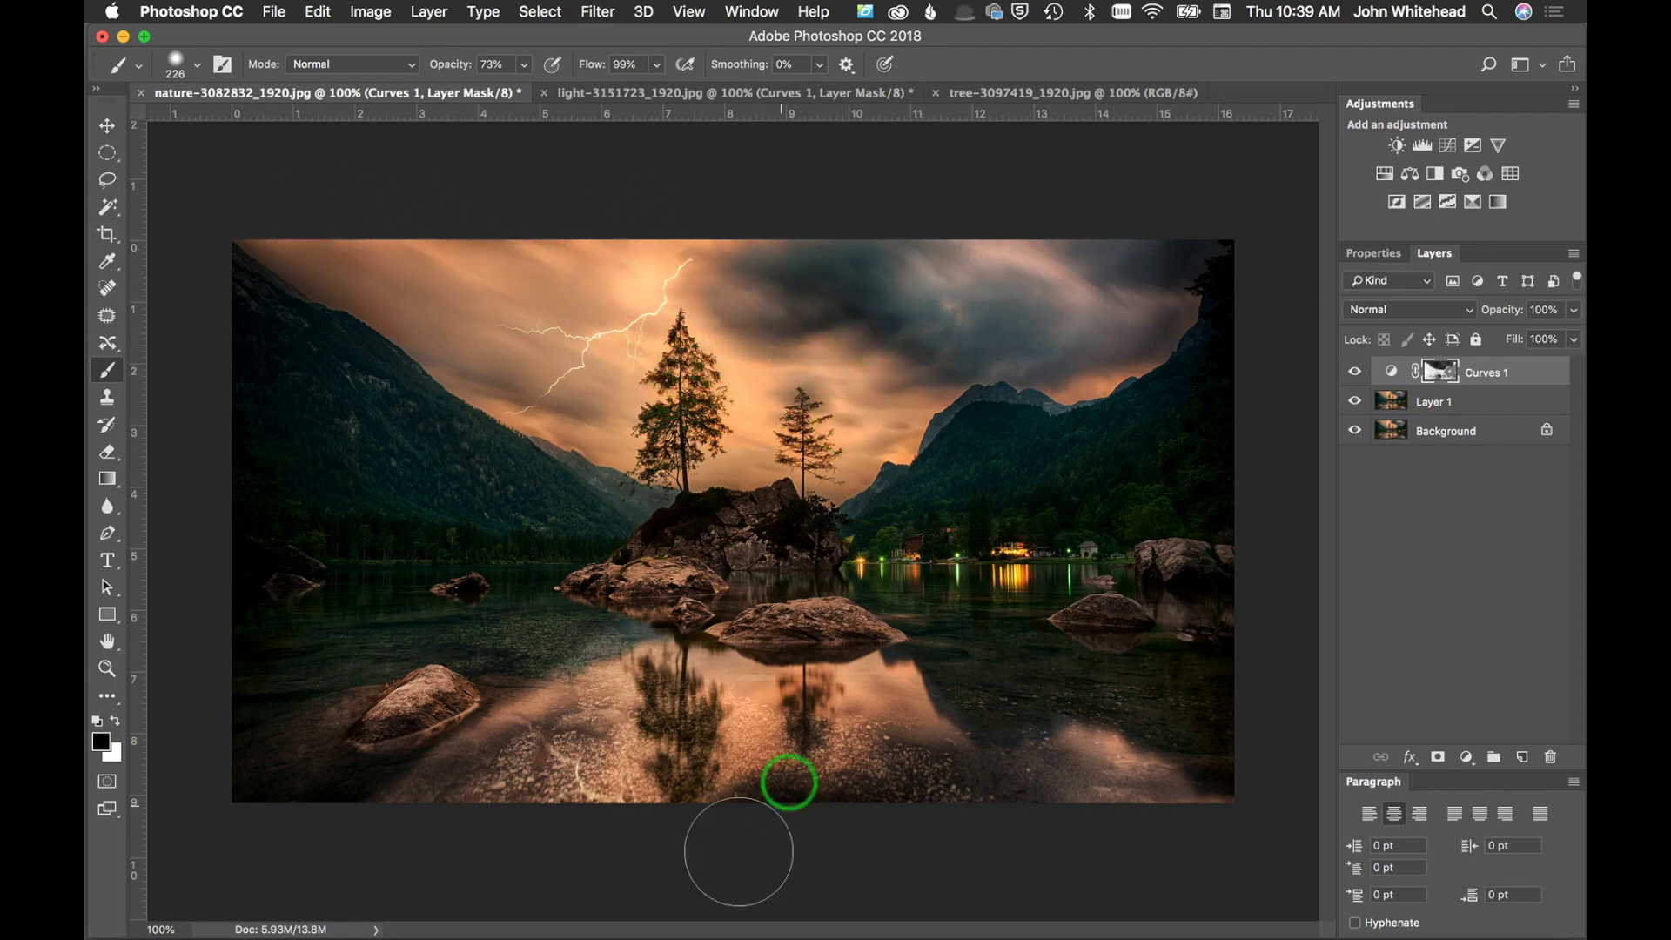
mouse_move(674, 763)
mouse_down()
mouse_move(637, 798)
mouse_move(716, 692)
mouse_move(775, 686)
mouse_move(921, 720)
mouse_move(1108, 825)
mouse_move(886, 793)
mouse_move(640, 801)
mouse_move(769, 740)
mouse_move(682, 702)
mouse_move(528, 768)
mouse_move(434, 831)
mouse_move(501, 849)
mouse_move(797, 791)
mouse_move(872, 820)
mouse_up()
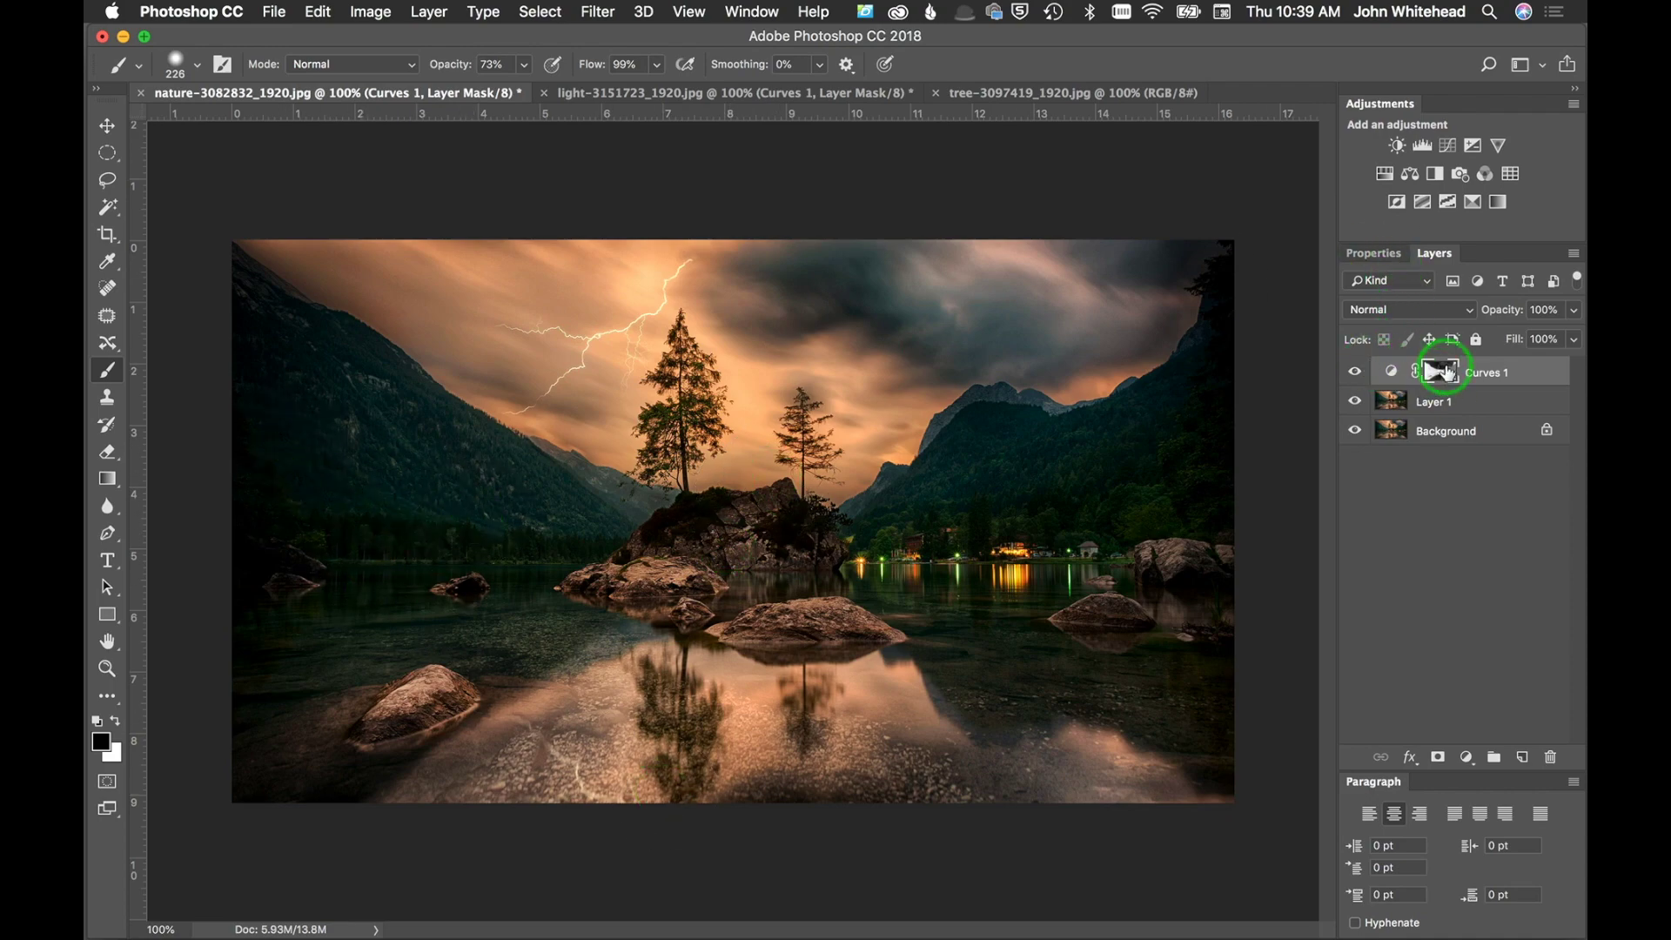
Step: Display the Curves 1 mask, darken its unpainted patches in the upper-right sky and lower-right water, and return to the image
alt+click(1441, 371)
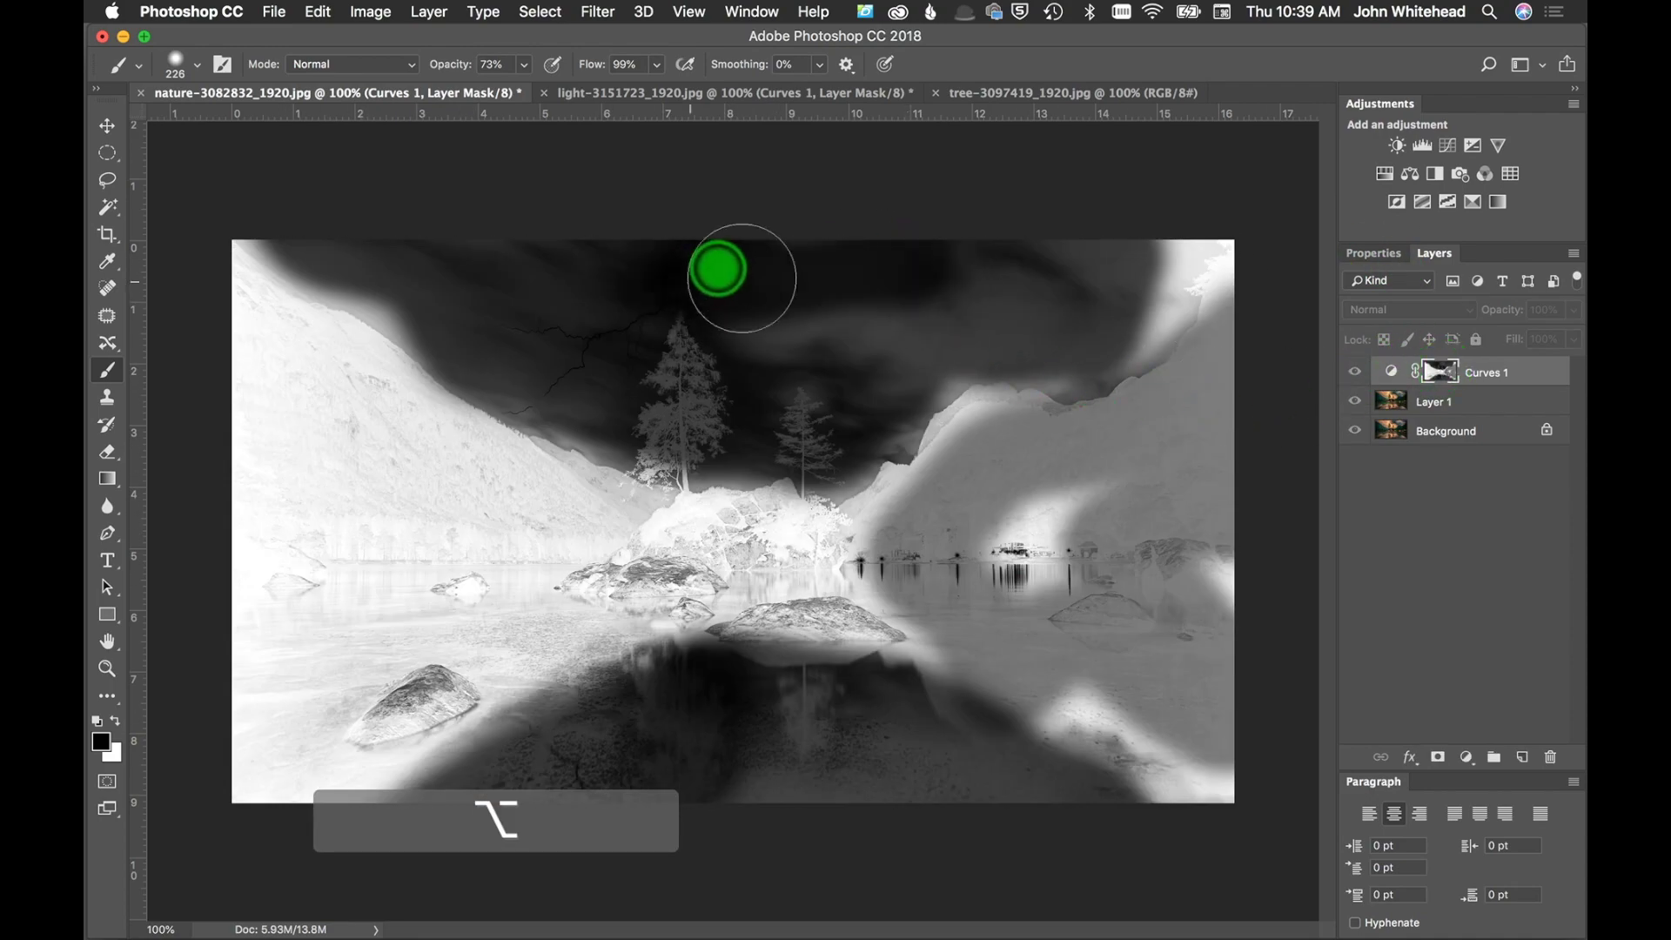
drag(1140, 258, 1131, 298)
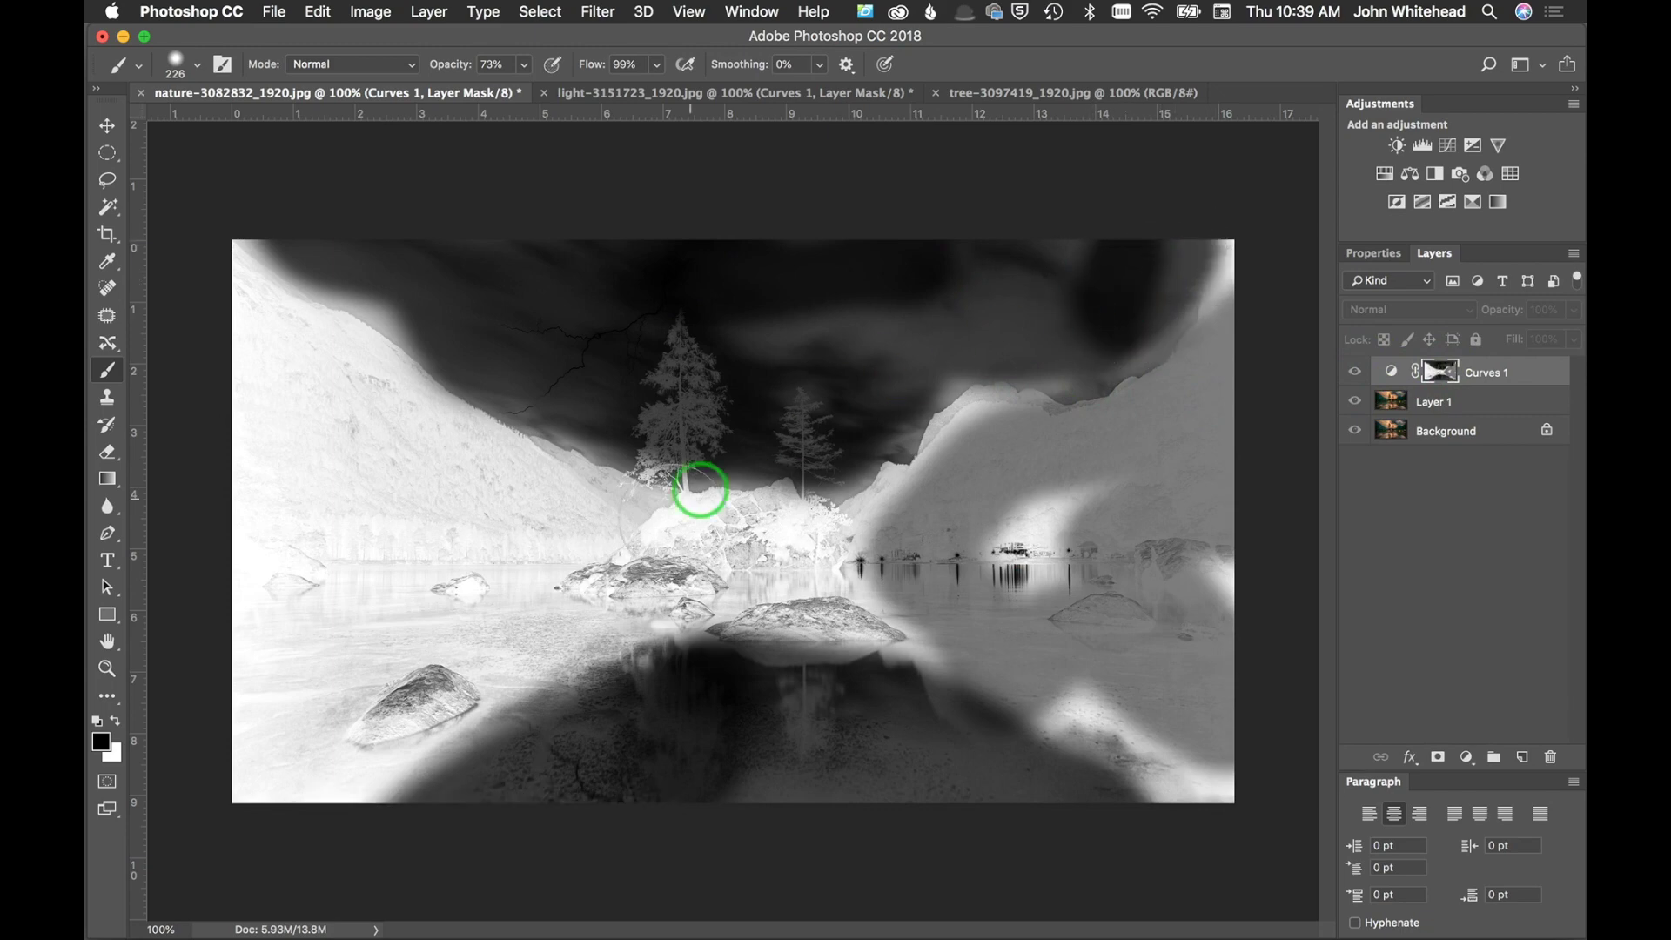
mouse_move(1089, 780)
mouse_down()
mouse_move(1089, 737)
mouse_move(1133, 790)
mouse_move(1231, 837)
mouse_up()
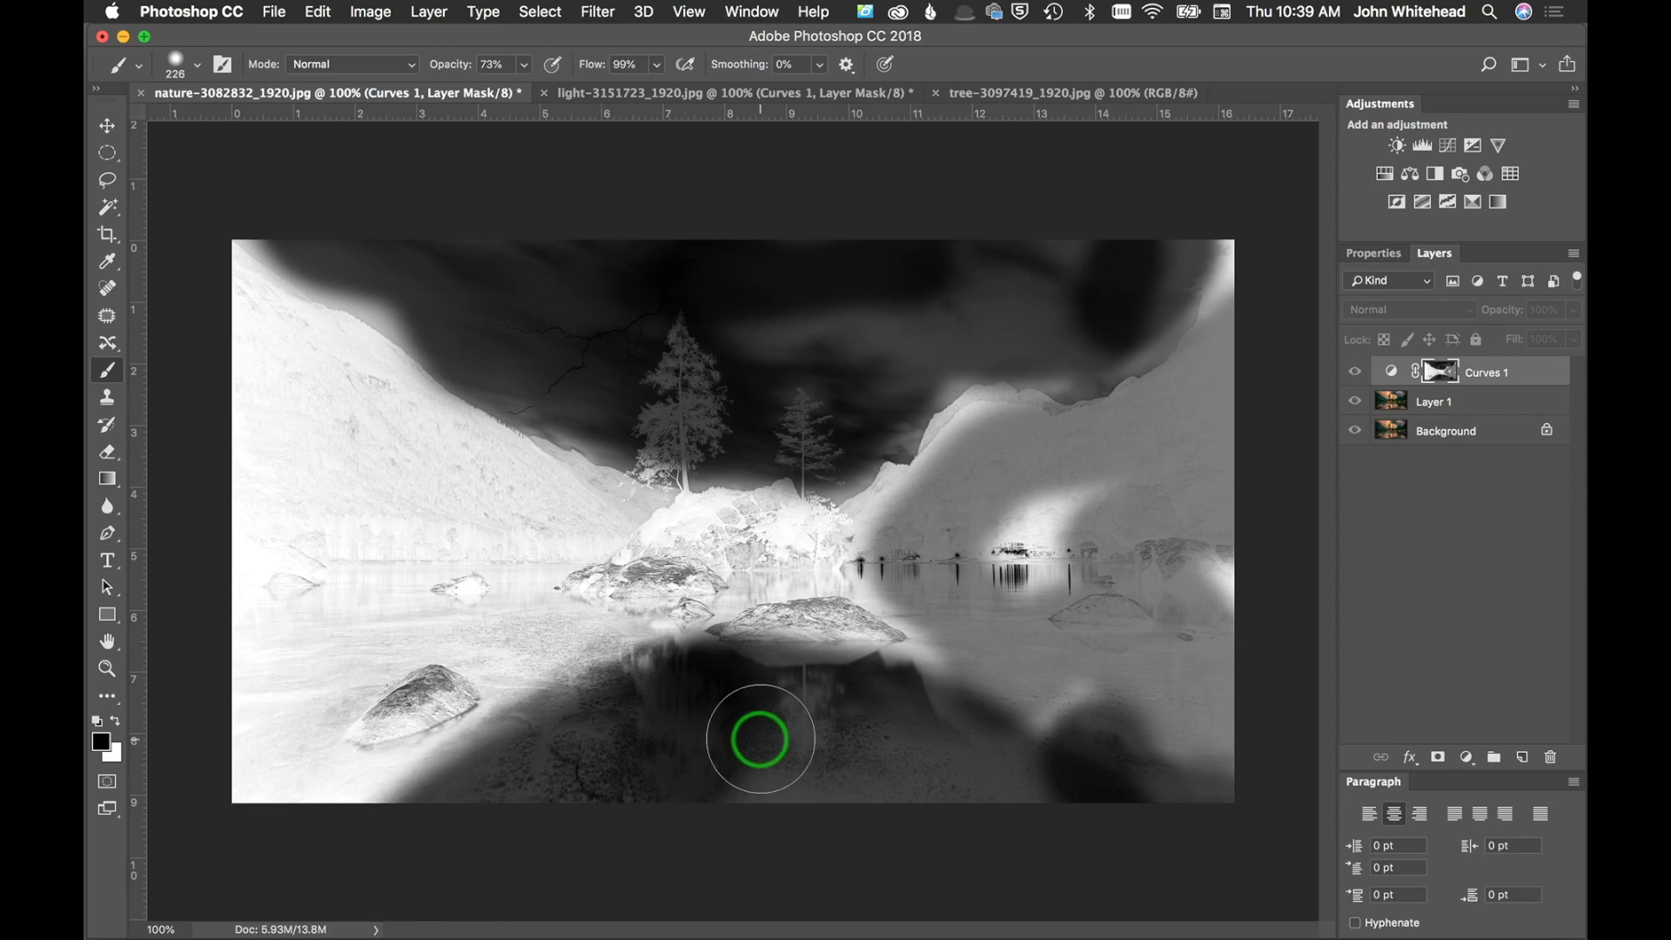
key(alt)
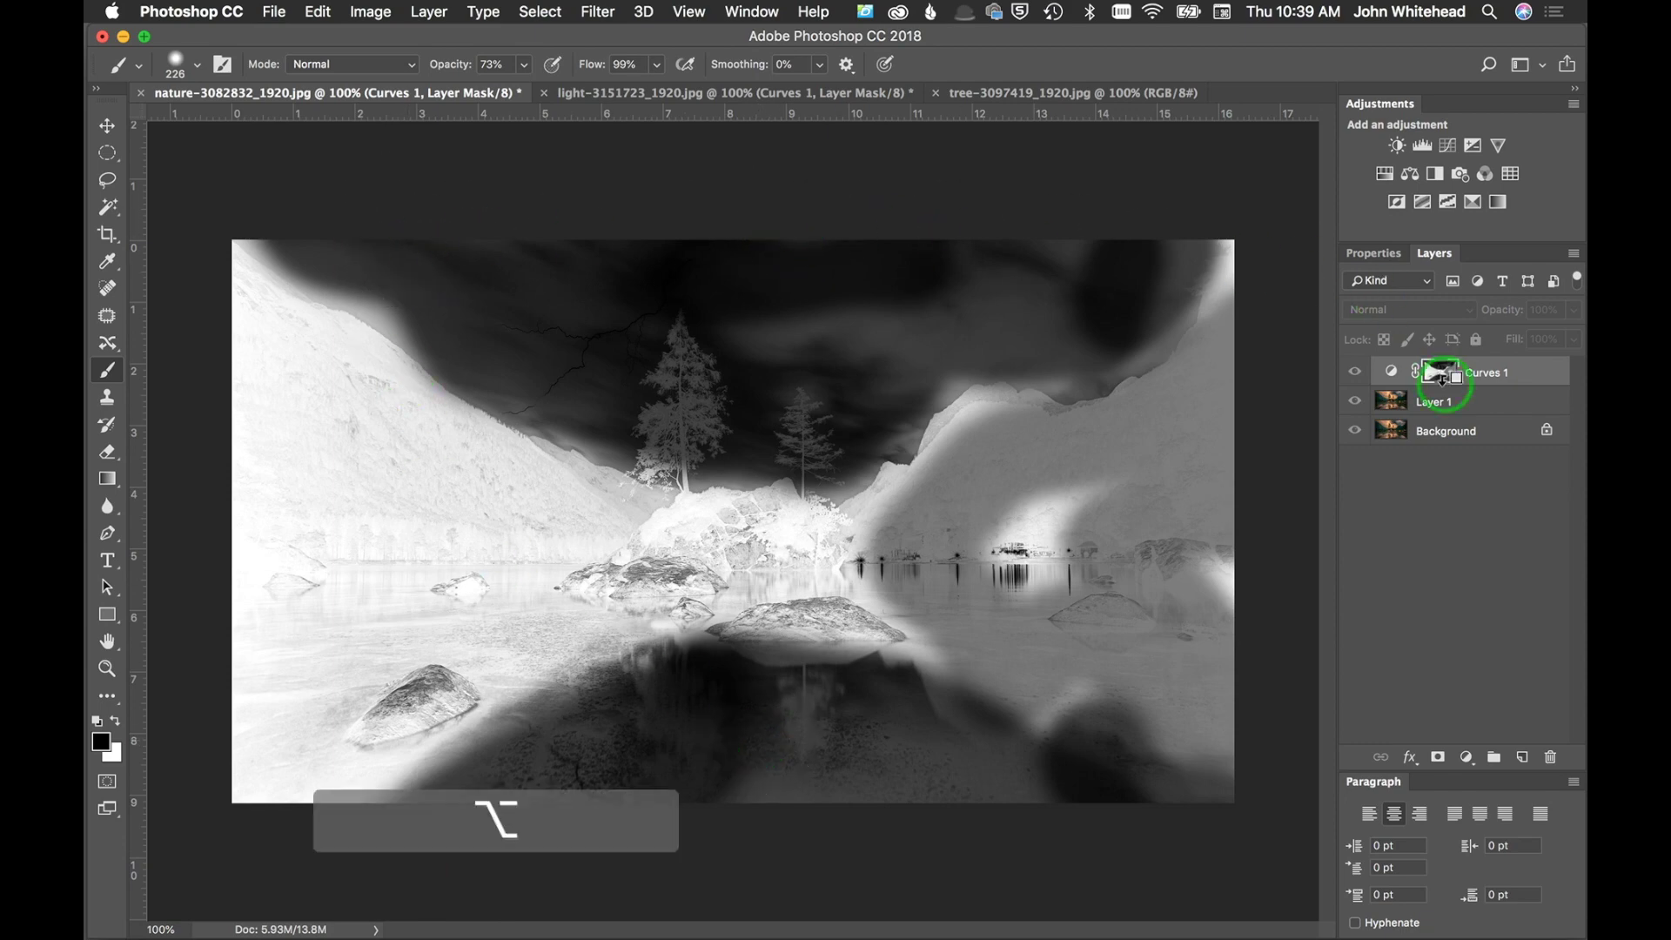
alt+click(1414, 383)
alt+click(1440, 374)
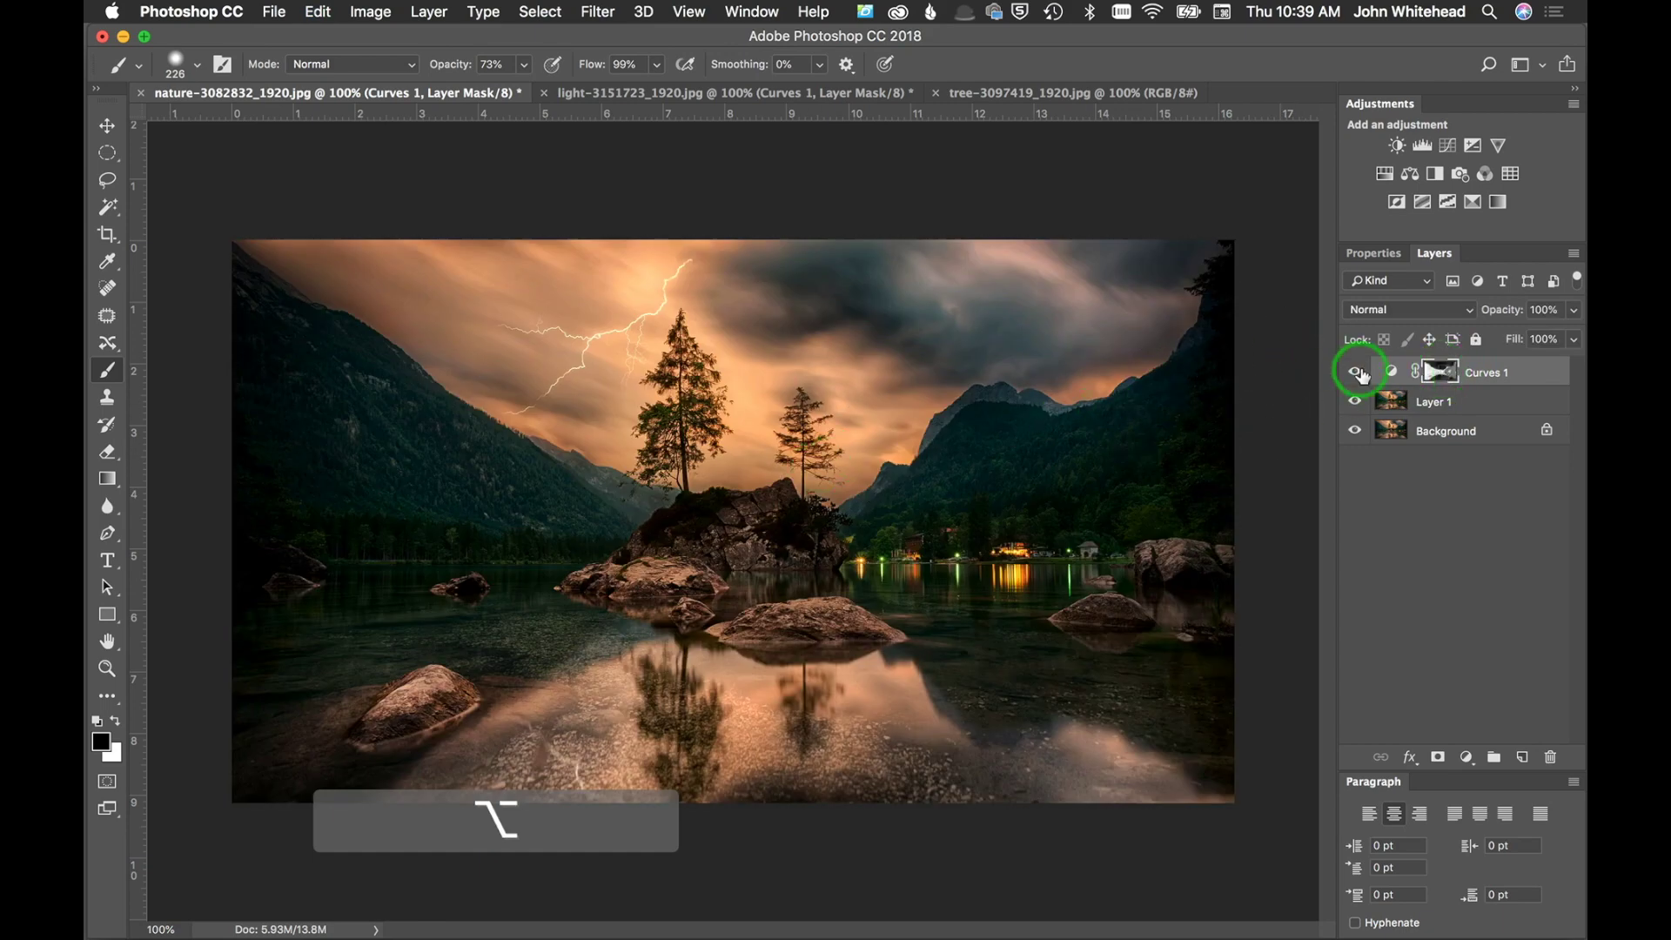
Step: Compare the lake photo with and without the repainted Curves 1 adjustment
click(1361, 378)
click(1360, 378)
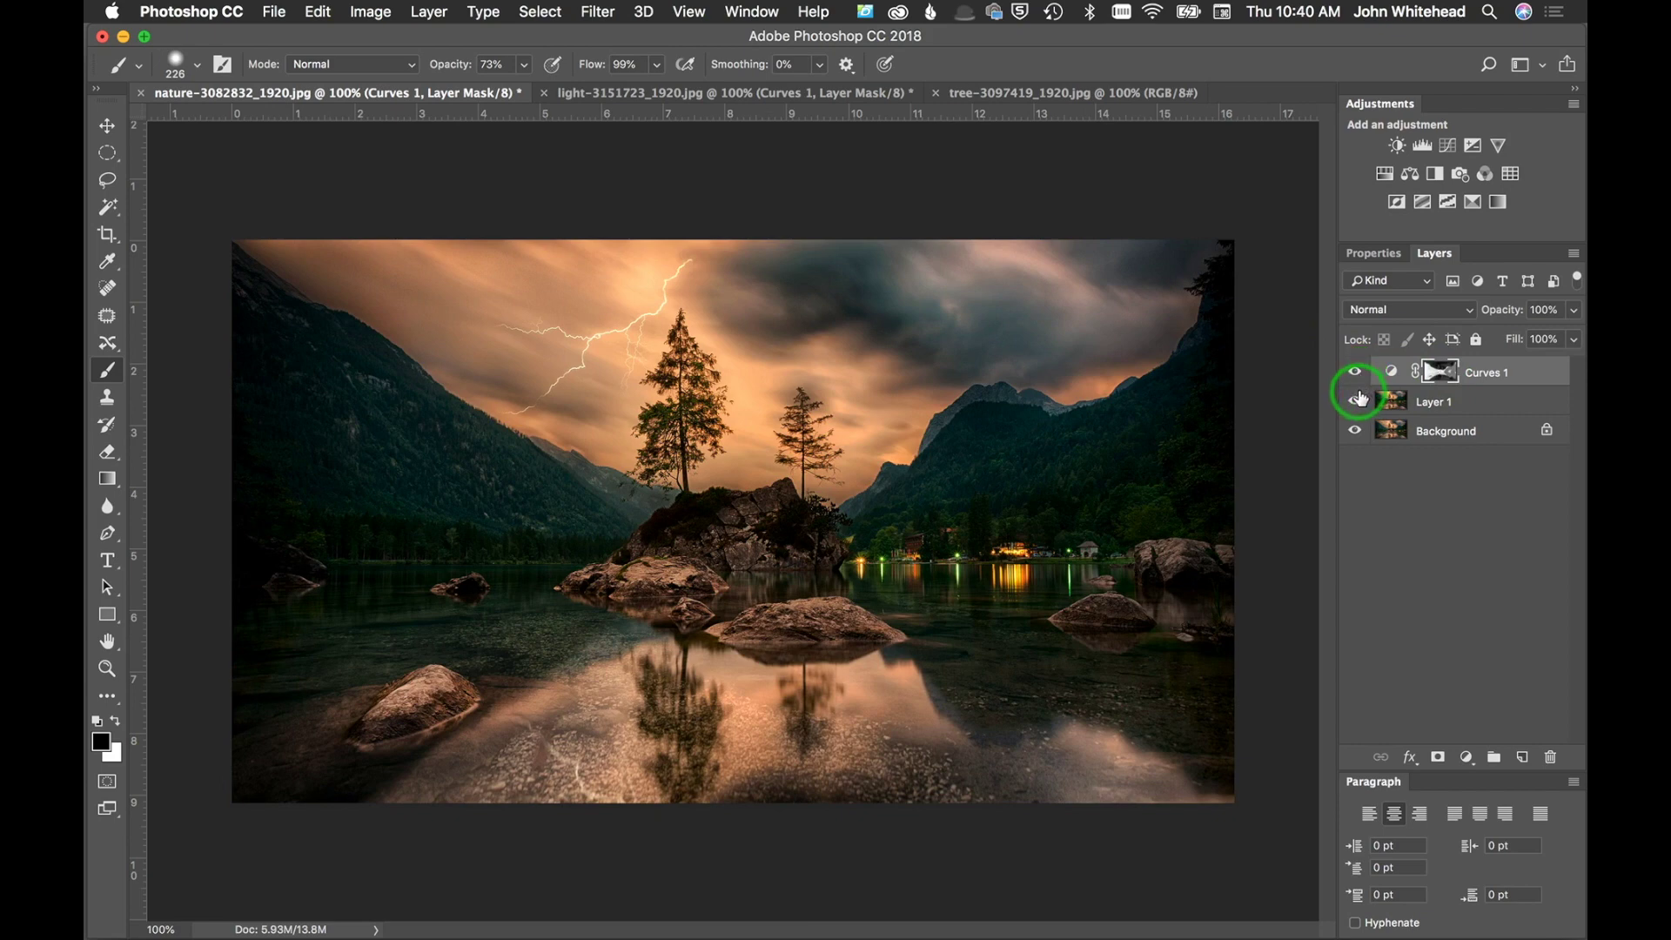
click(617, 485)
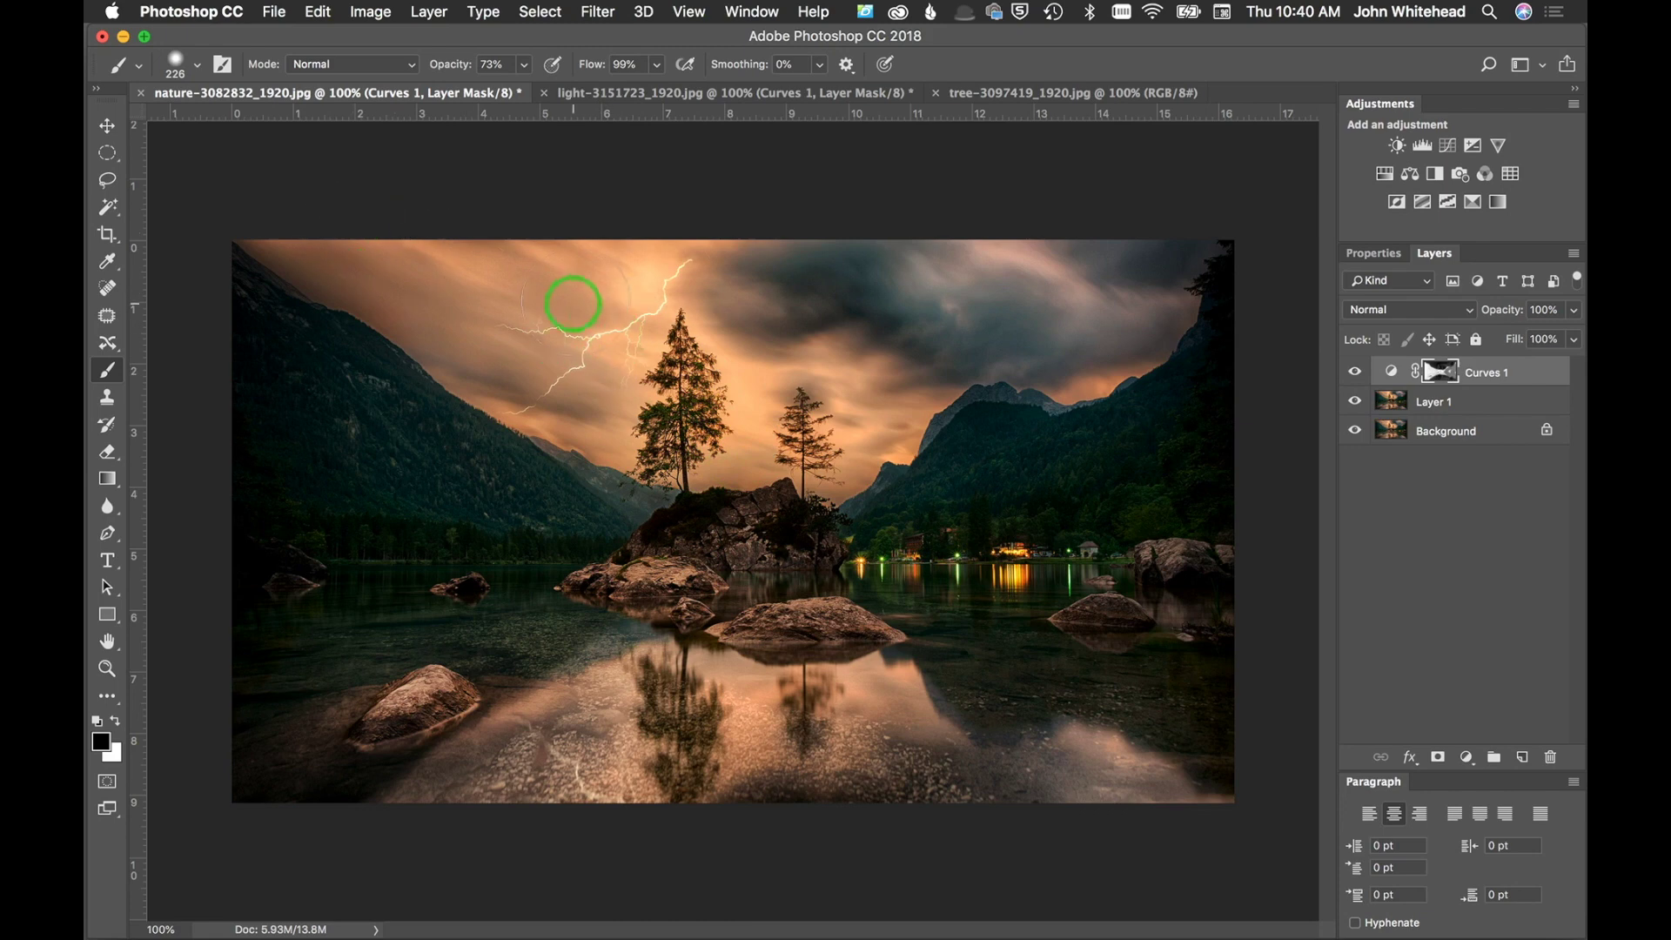
Step: Add a second Curves adjustment to the lake photo and brighten it with a curve point at input 151, output 166
click(1450, 149)
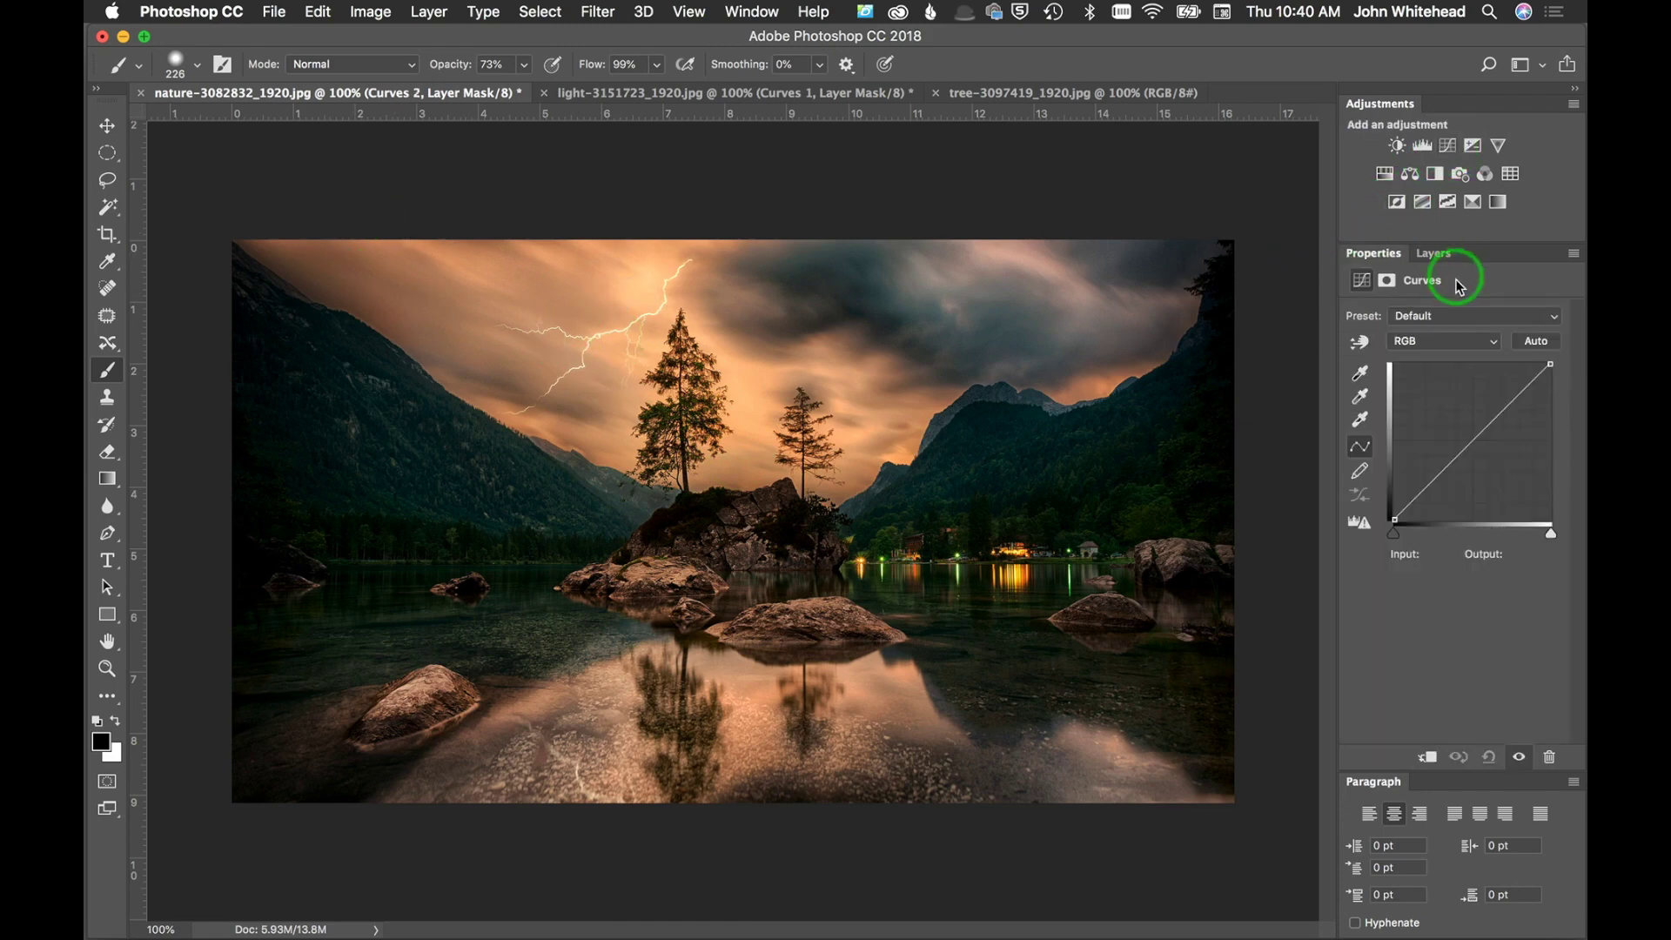
mouse_move(1545, 371)
mouse_down()
mouse_move(1523, 362)
mouse_move(1547, 364)
mouse_up()
drag(1477, 419, 1486, 418)
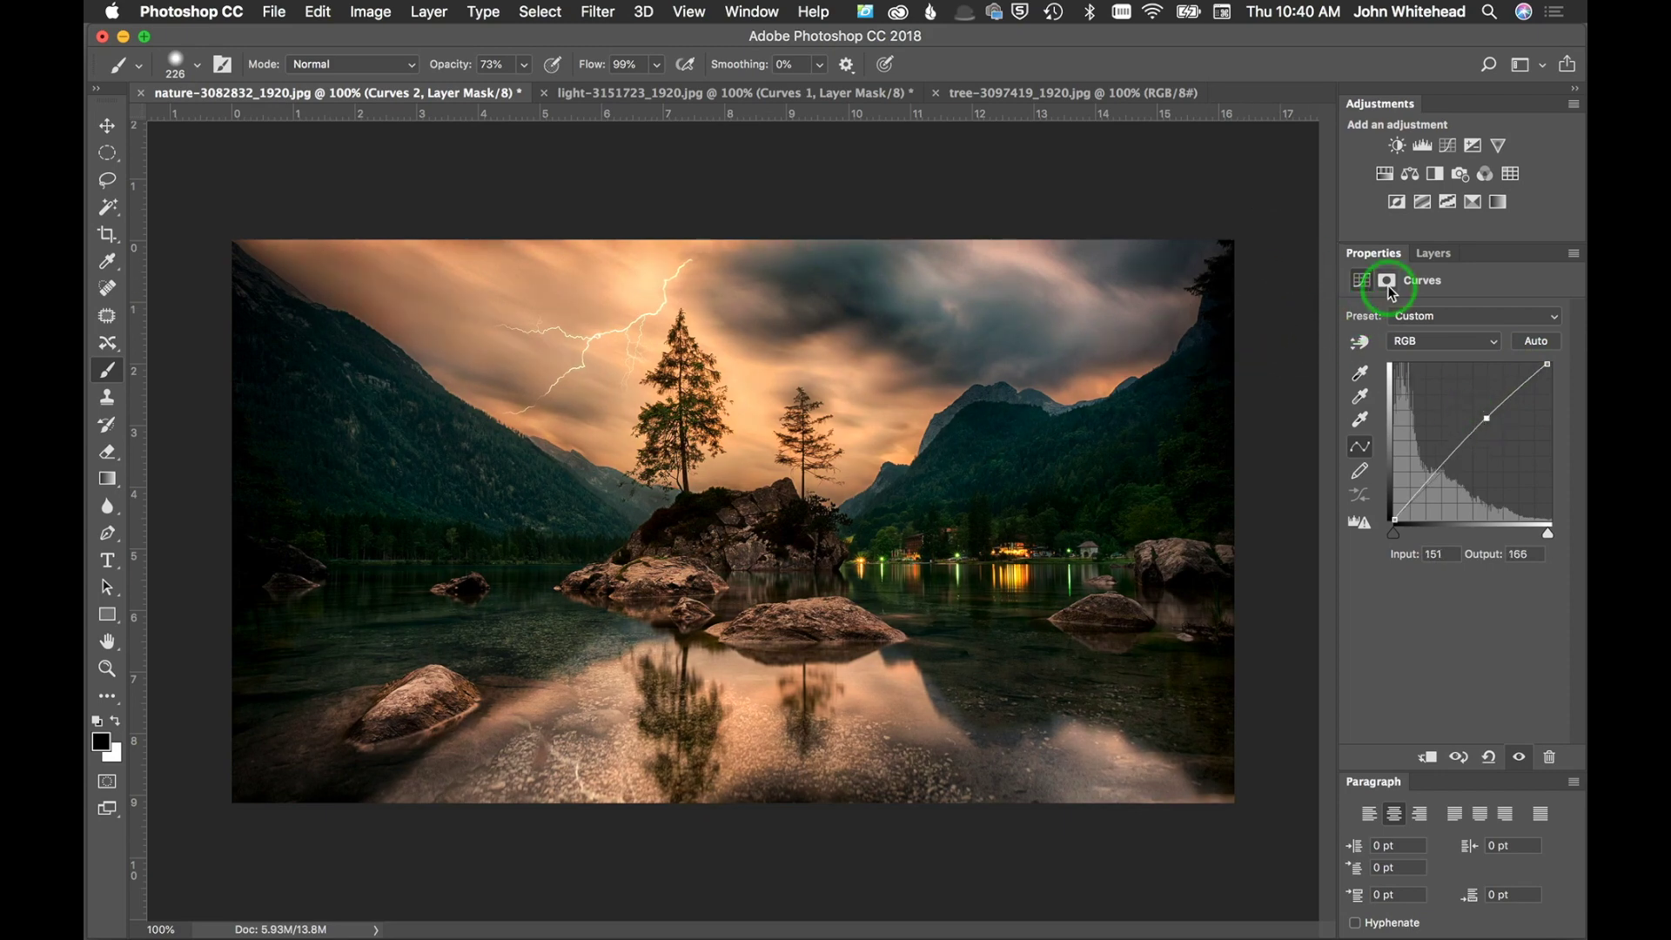
Step: Fill the Curves 2 mask using Apply Image with the merged RGB channel inverted, Multiply blending and 100% opacity
click(371, 11)
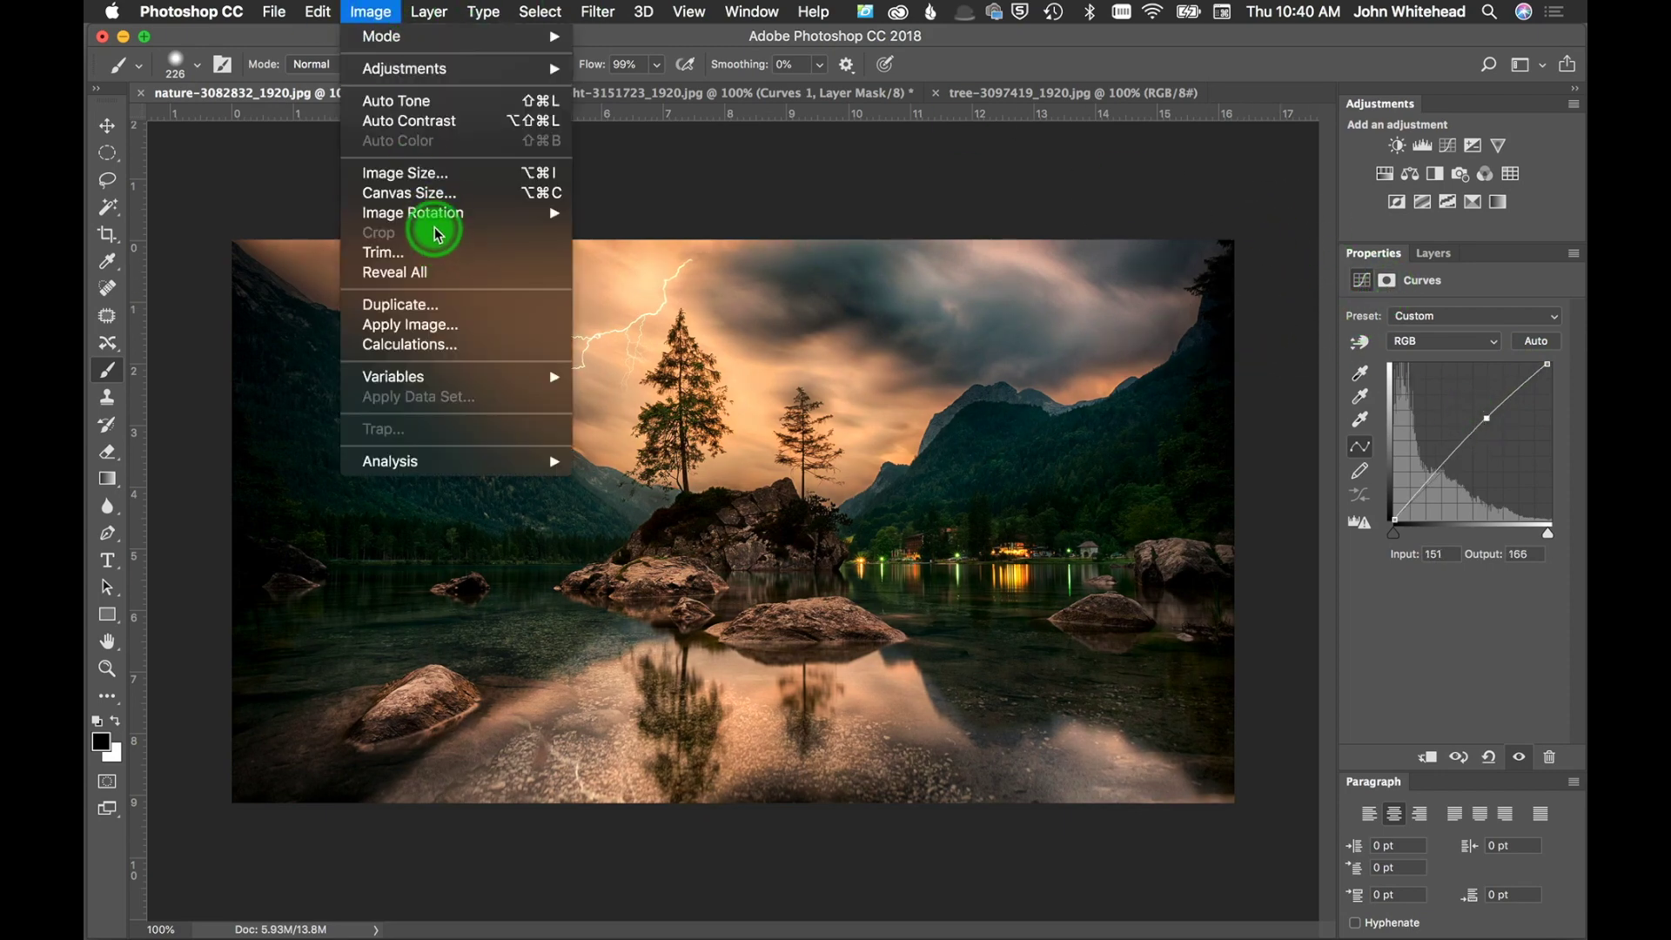
click(421, 325)
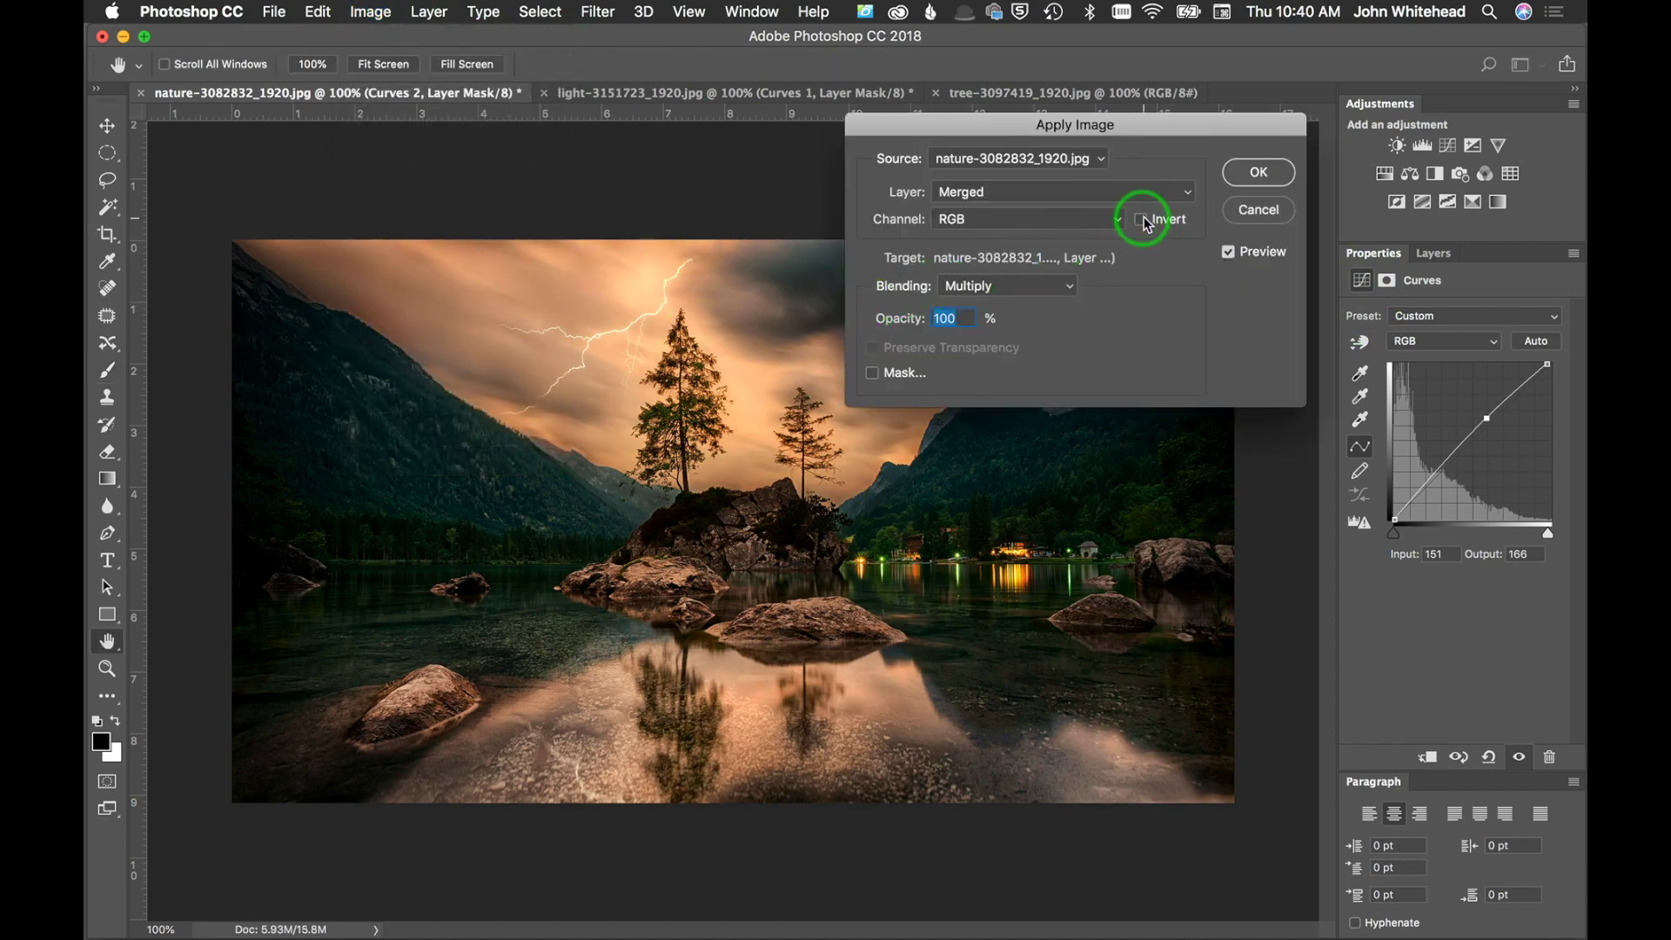
click(619, 315)
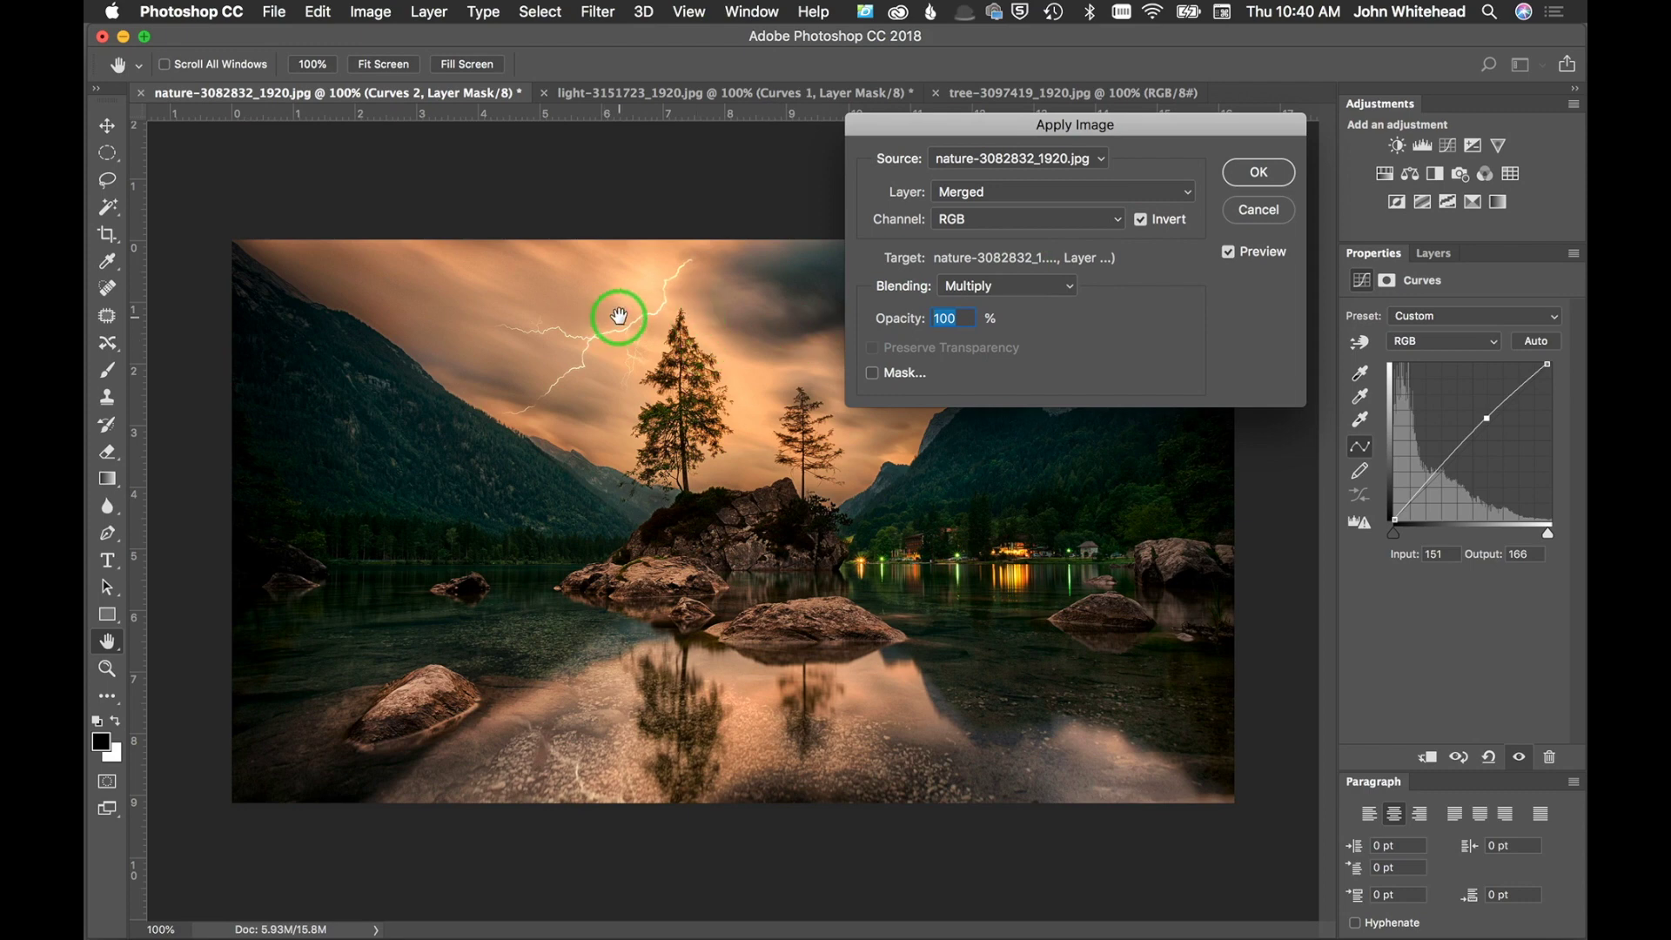
click(1260, 173)
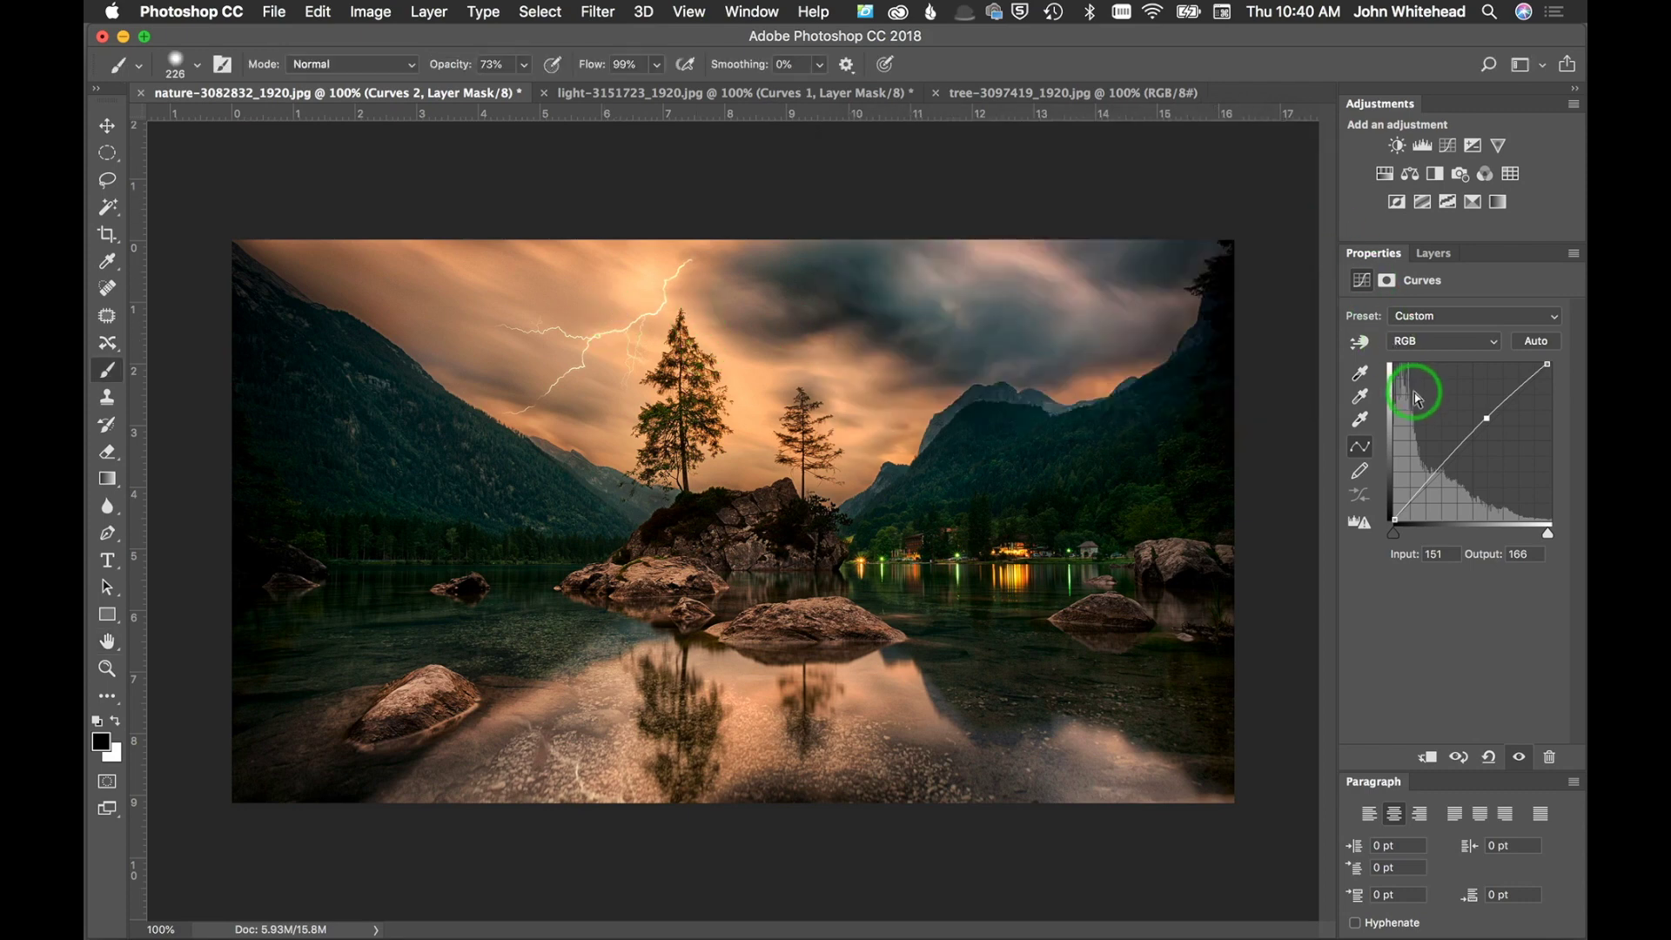
Step: Compare the lake photo with and without the masked Curves 2 adjustment
click(1427, 254)
click(1353, 372)
click(1353, 372)
click(1353, 373)
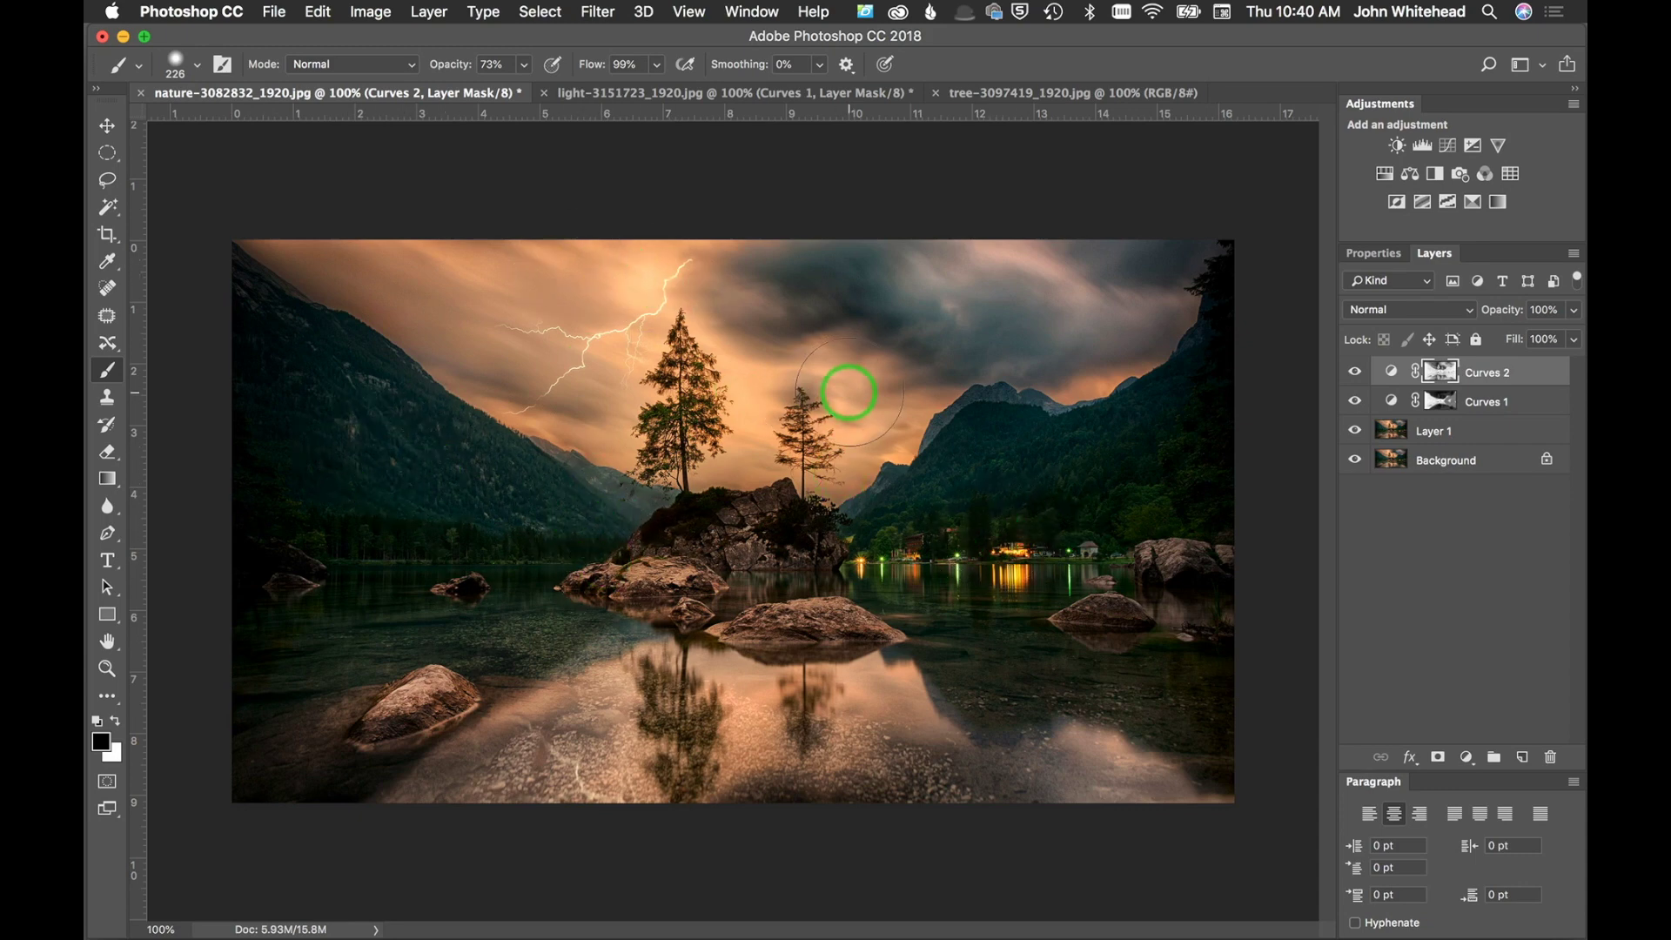
Step: Close the lake photo without saving and compare the forest photo with and without its Curves 1 adjustment
click(140, 93)
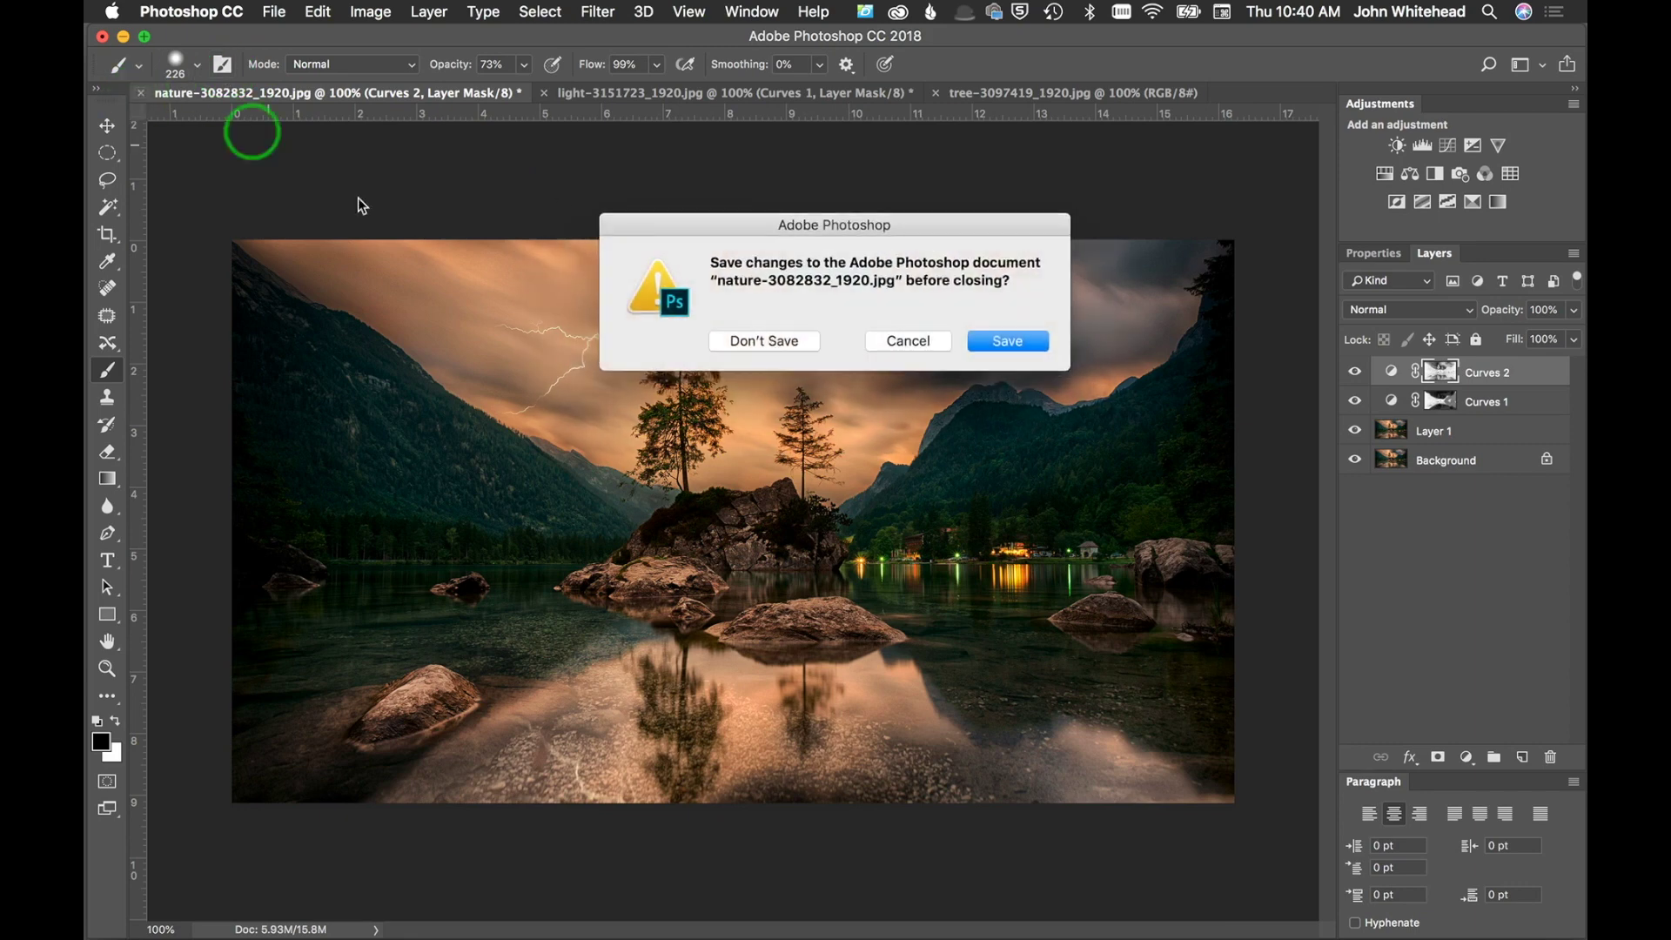
click(761, 341)
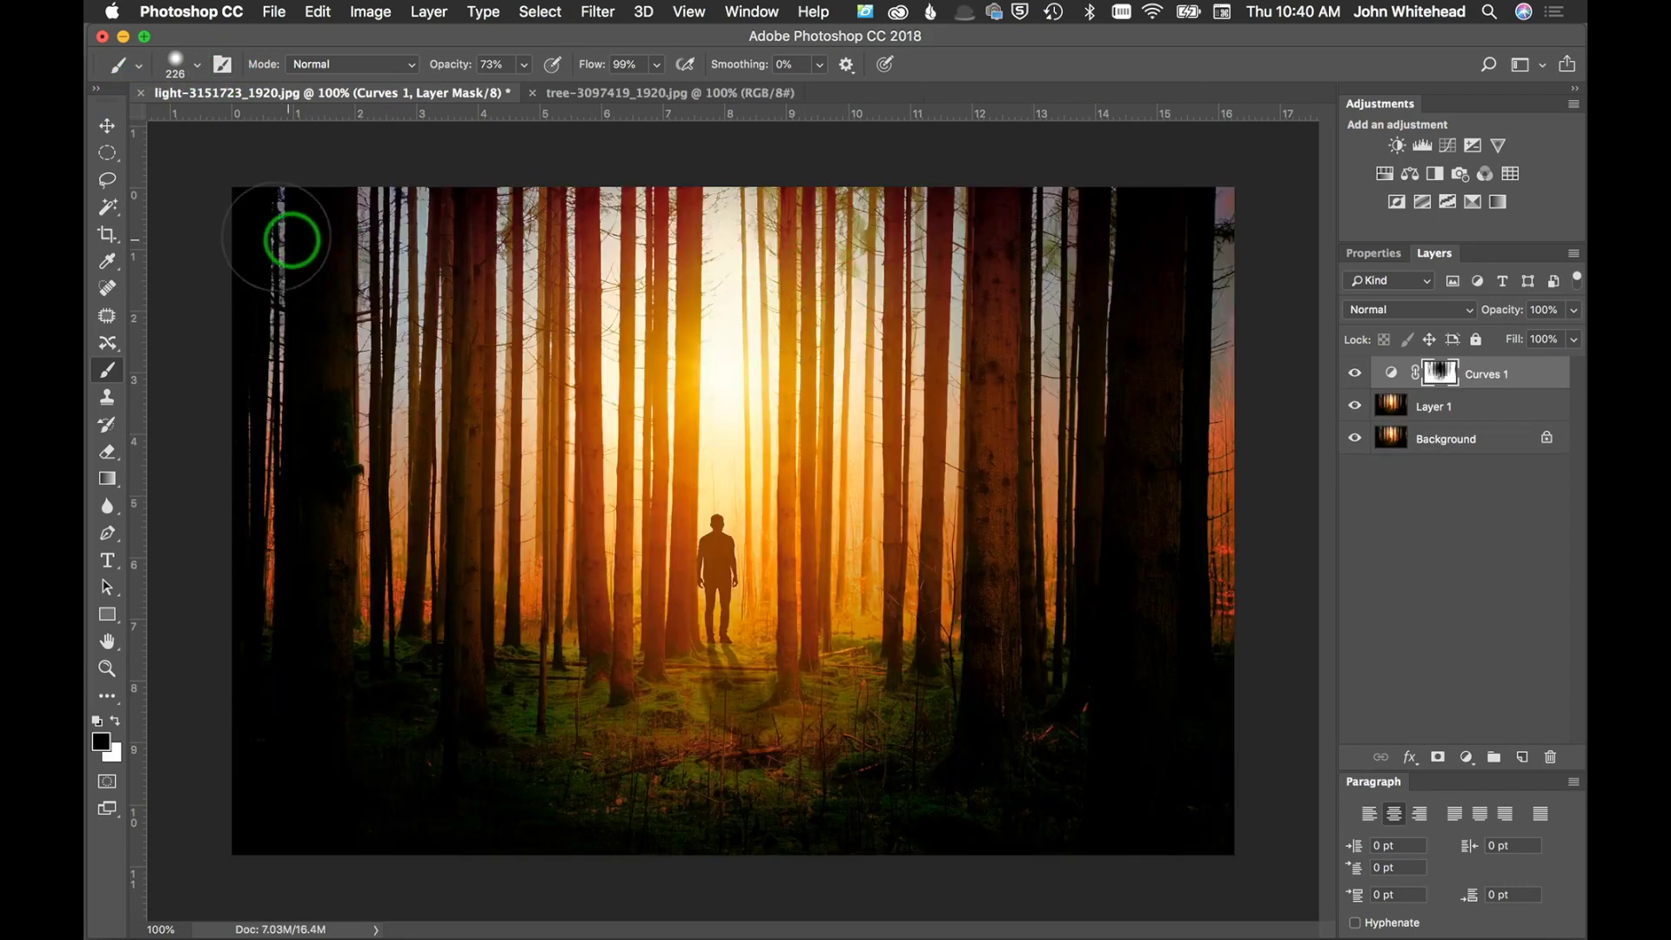
click(1354, 375)
click(1354, 375)
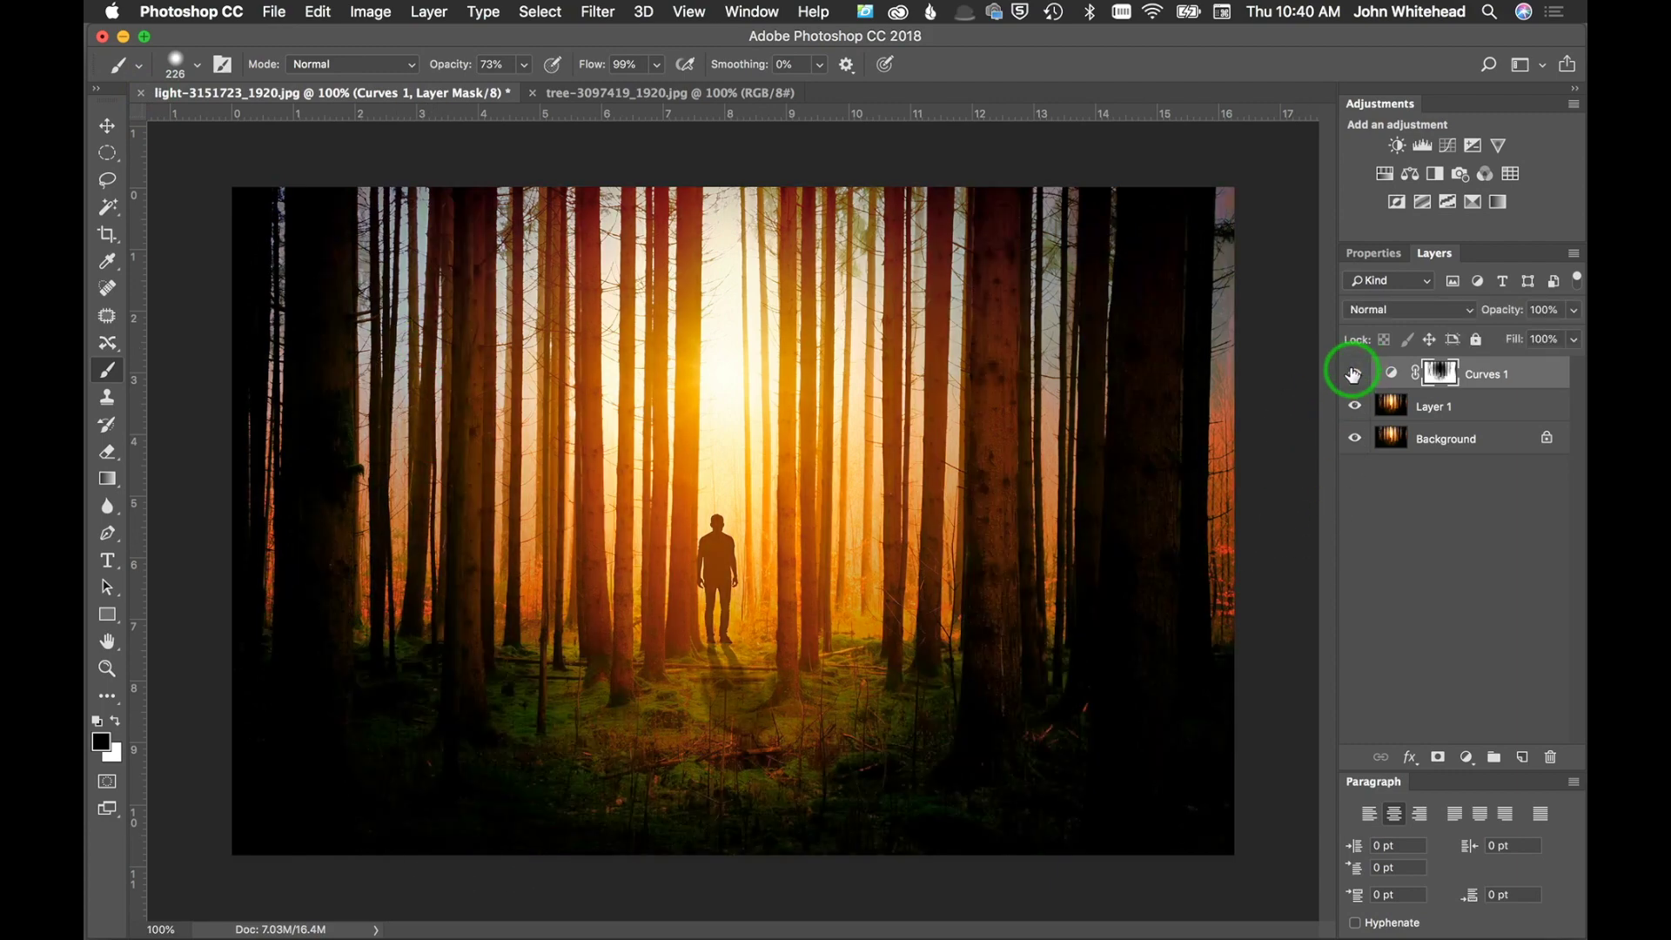
Step: Switch to tree-3097419_1920.jpg and add a Black & White adjustment layer with the default preset
click(638, 94)
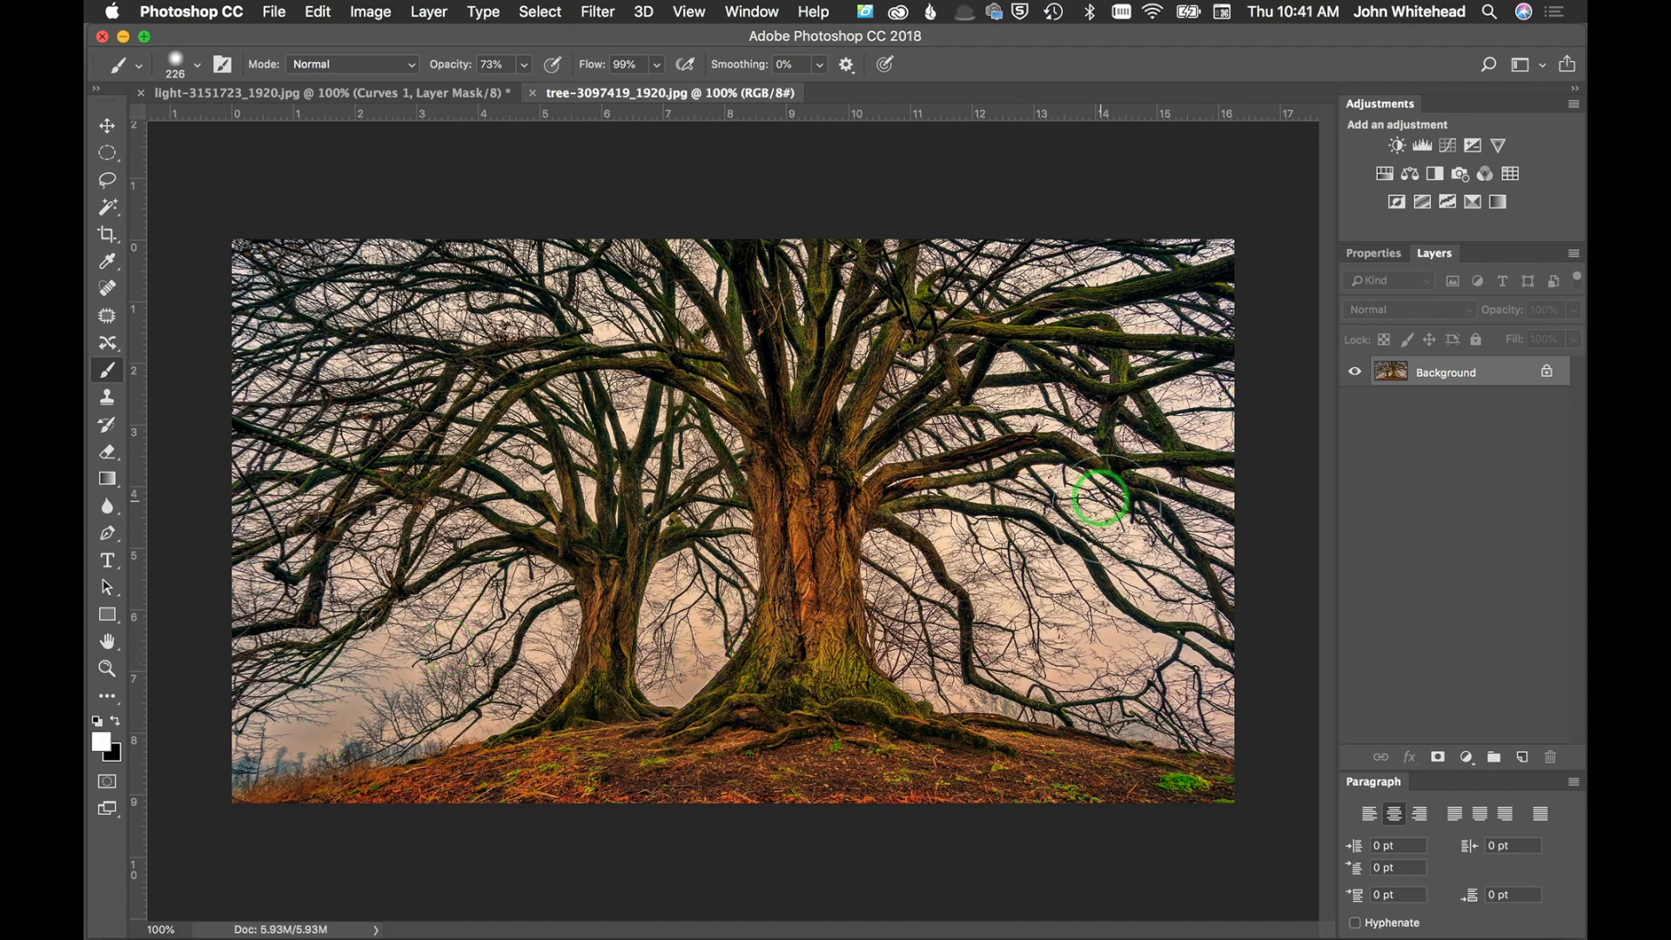
click(1461, 176)
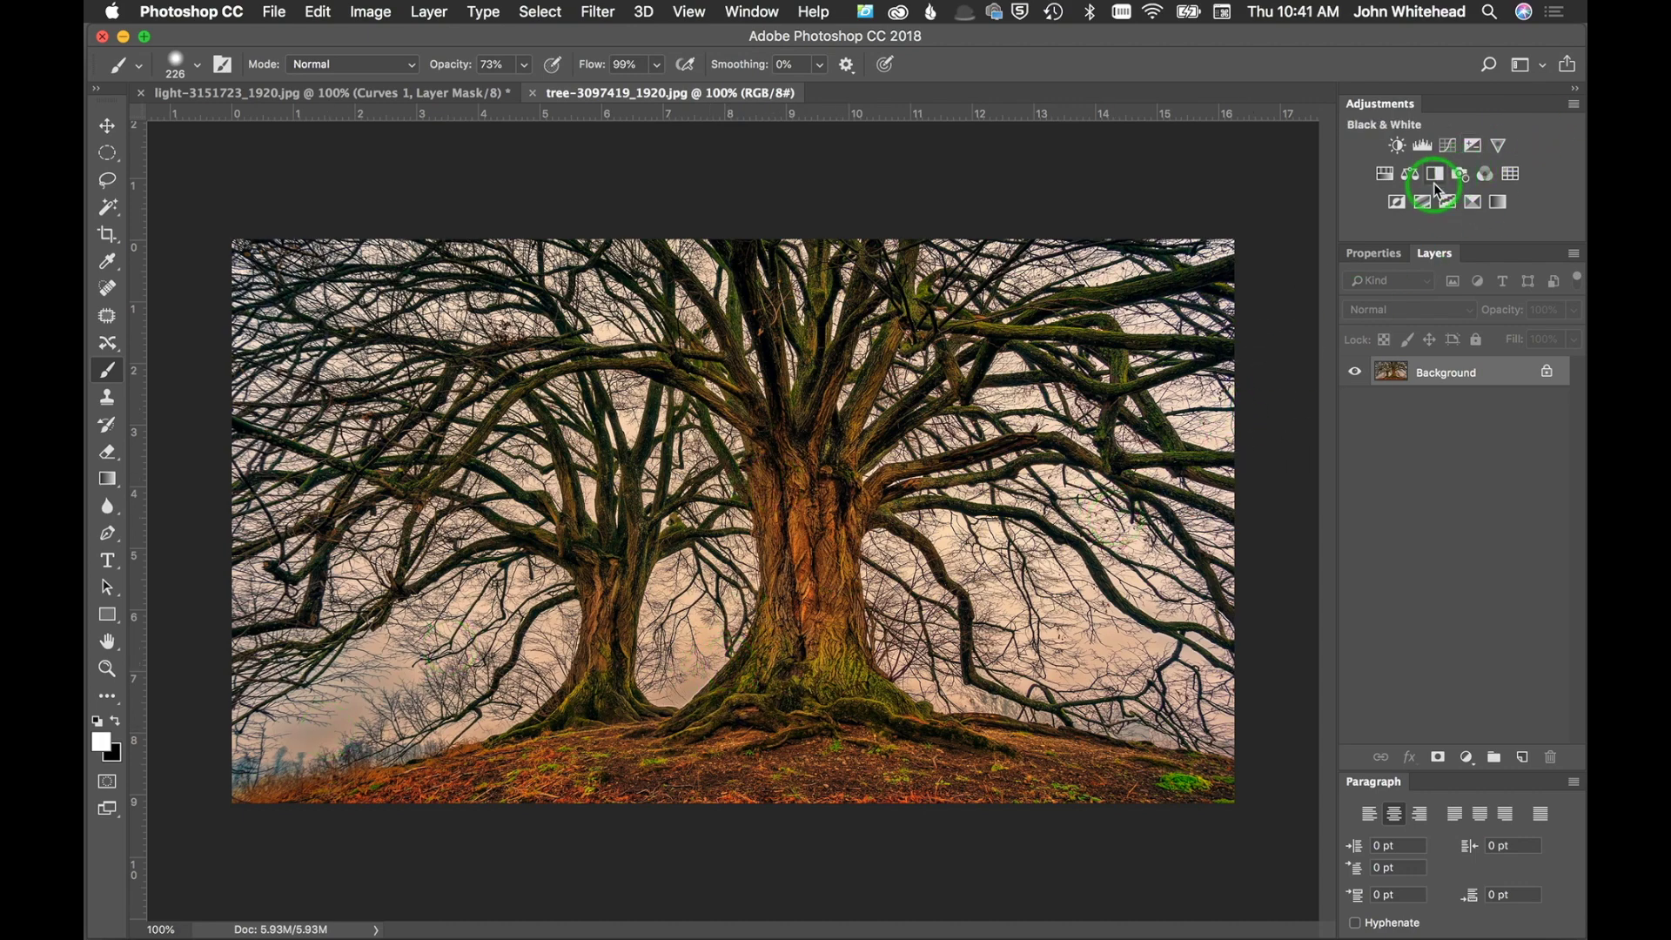
click(1437, 177)
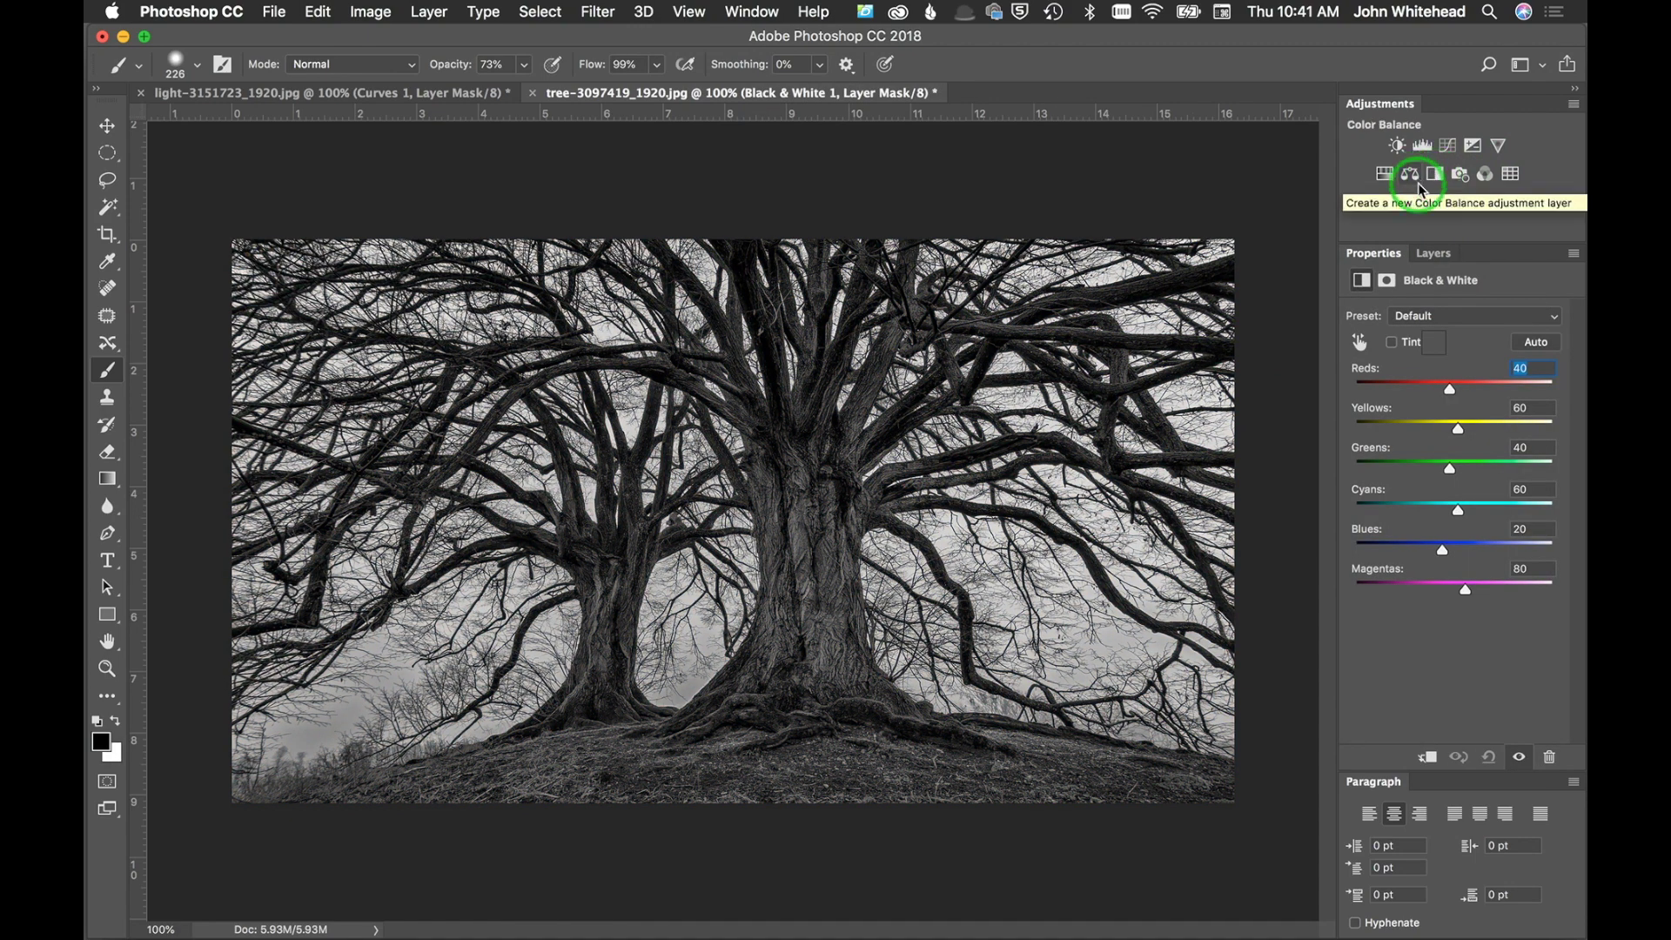
Step: Add a Curves adjustment with white input 226, black input 17 and a high-contrast S-curve through input 149, output 156
click(1447, 146)
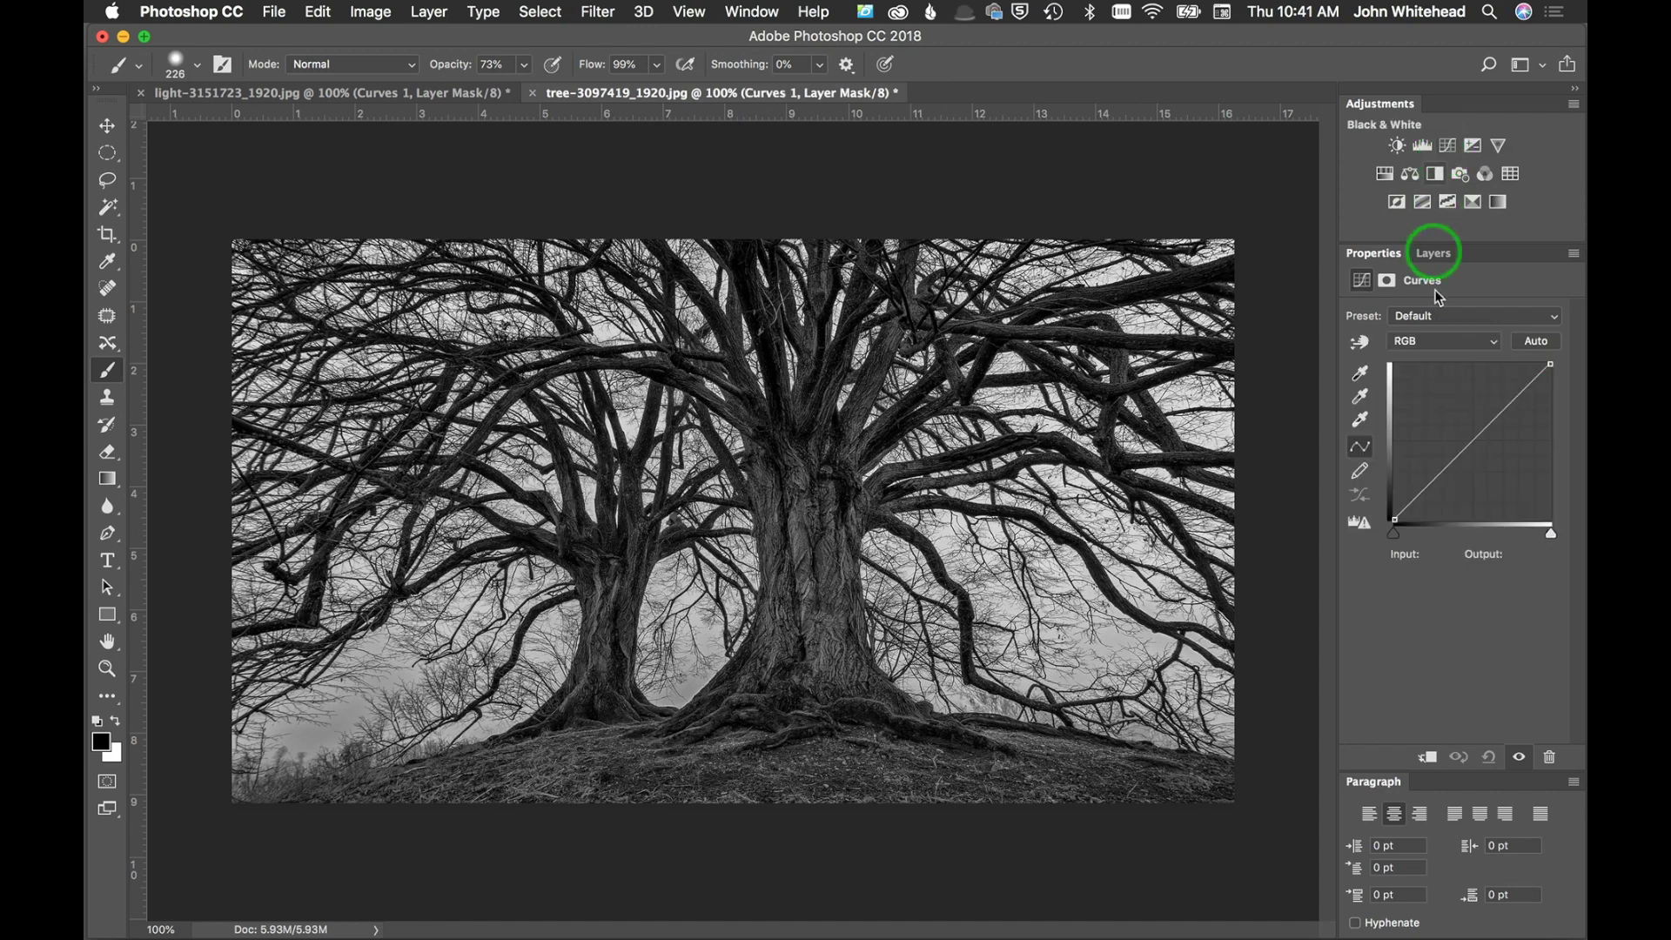
drag(1549, 362, 1530, 358)
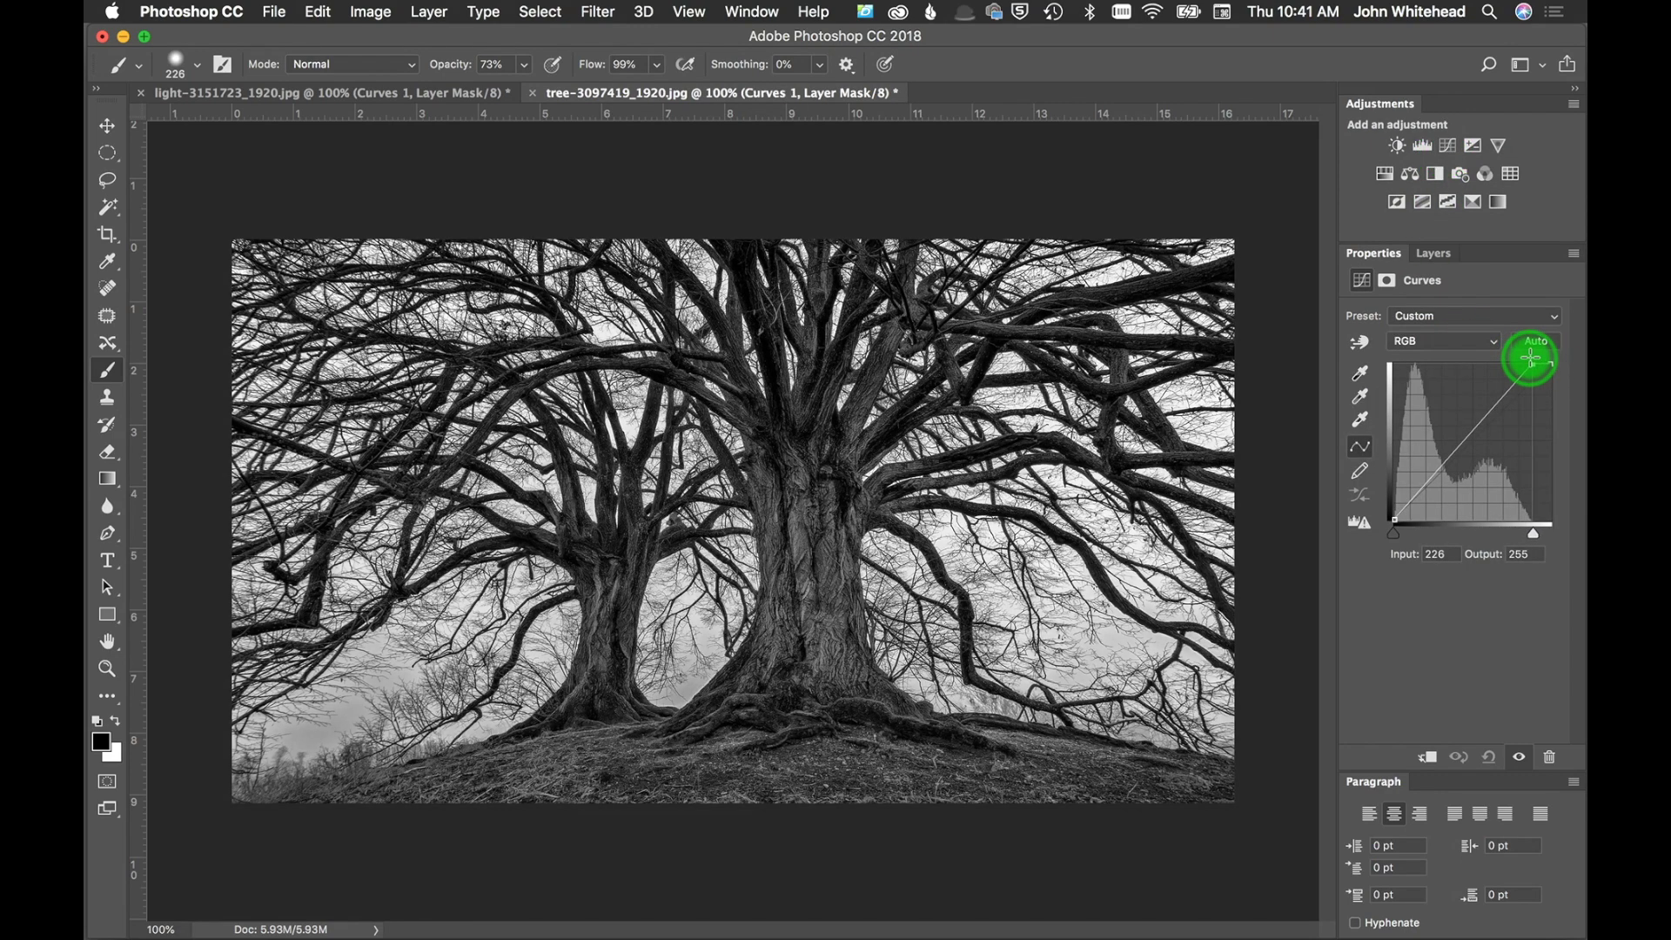
drag(1394, 533, 1403, 538)
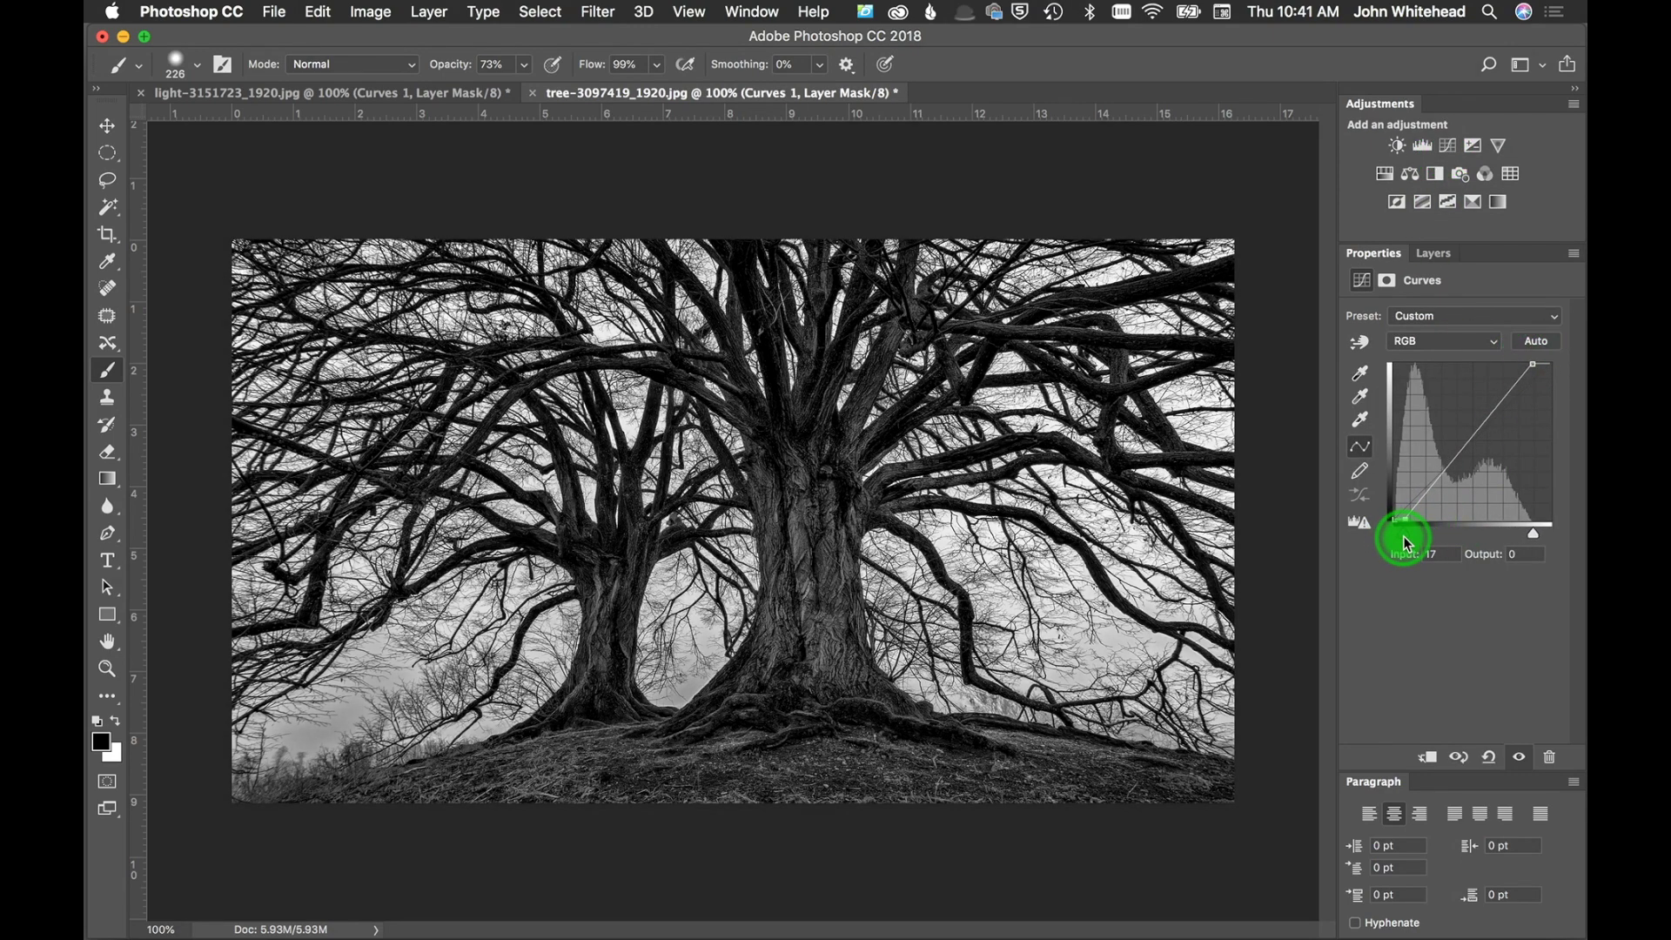
drag(1459, 452, 1484, 423)
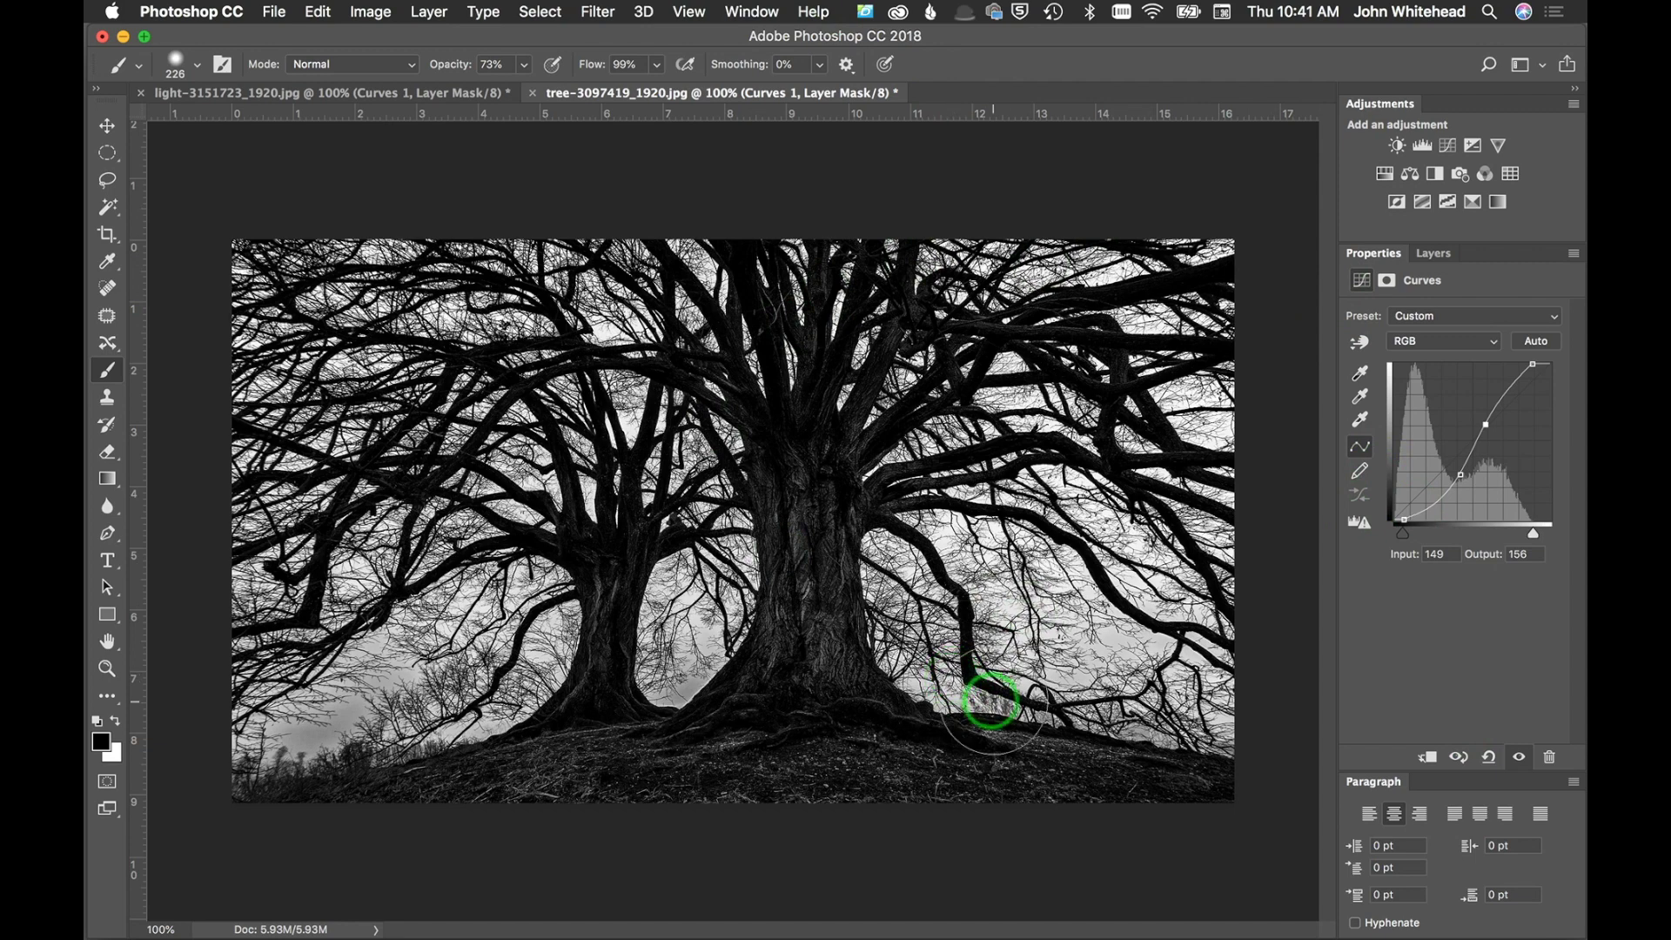
Step: Fill the tree photo's Curves 1 mask using Apply Image with the merged RGB channel inverted, Multiply at 100%
click(383, 12)
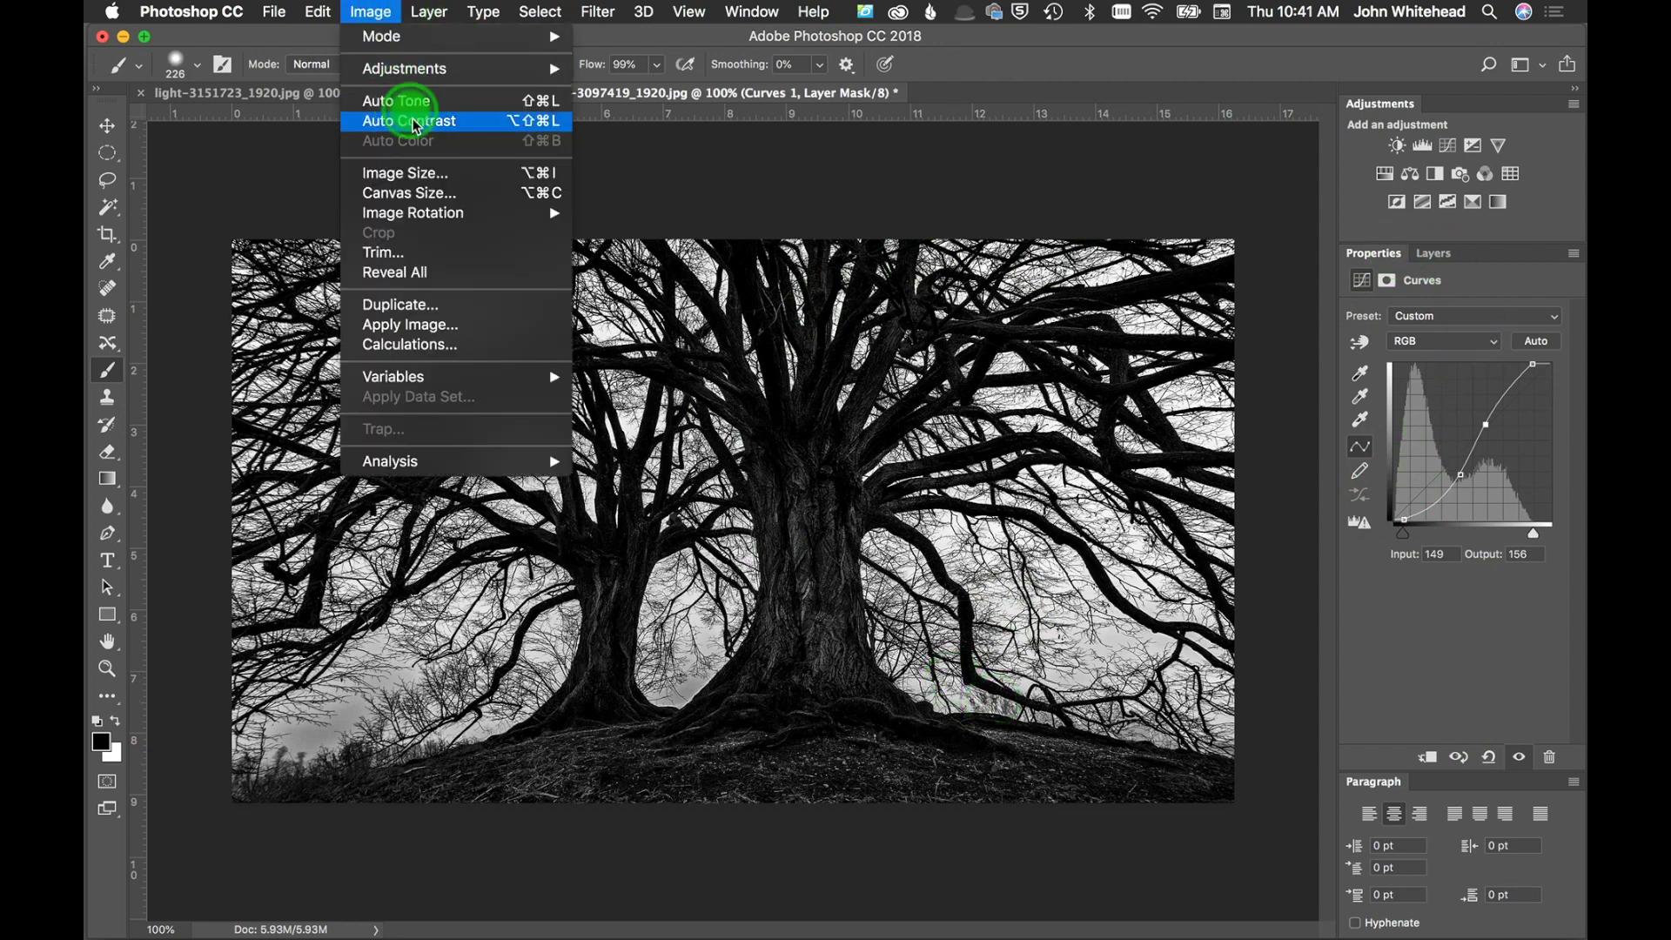
click(441, 326)
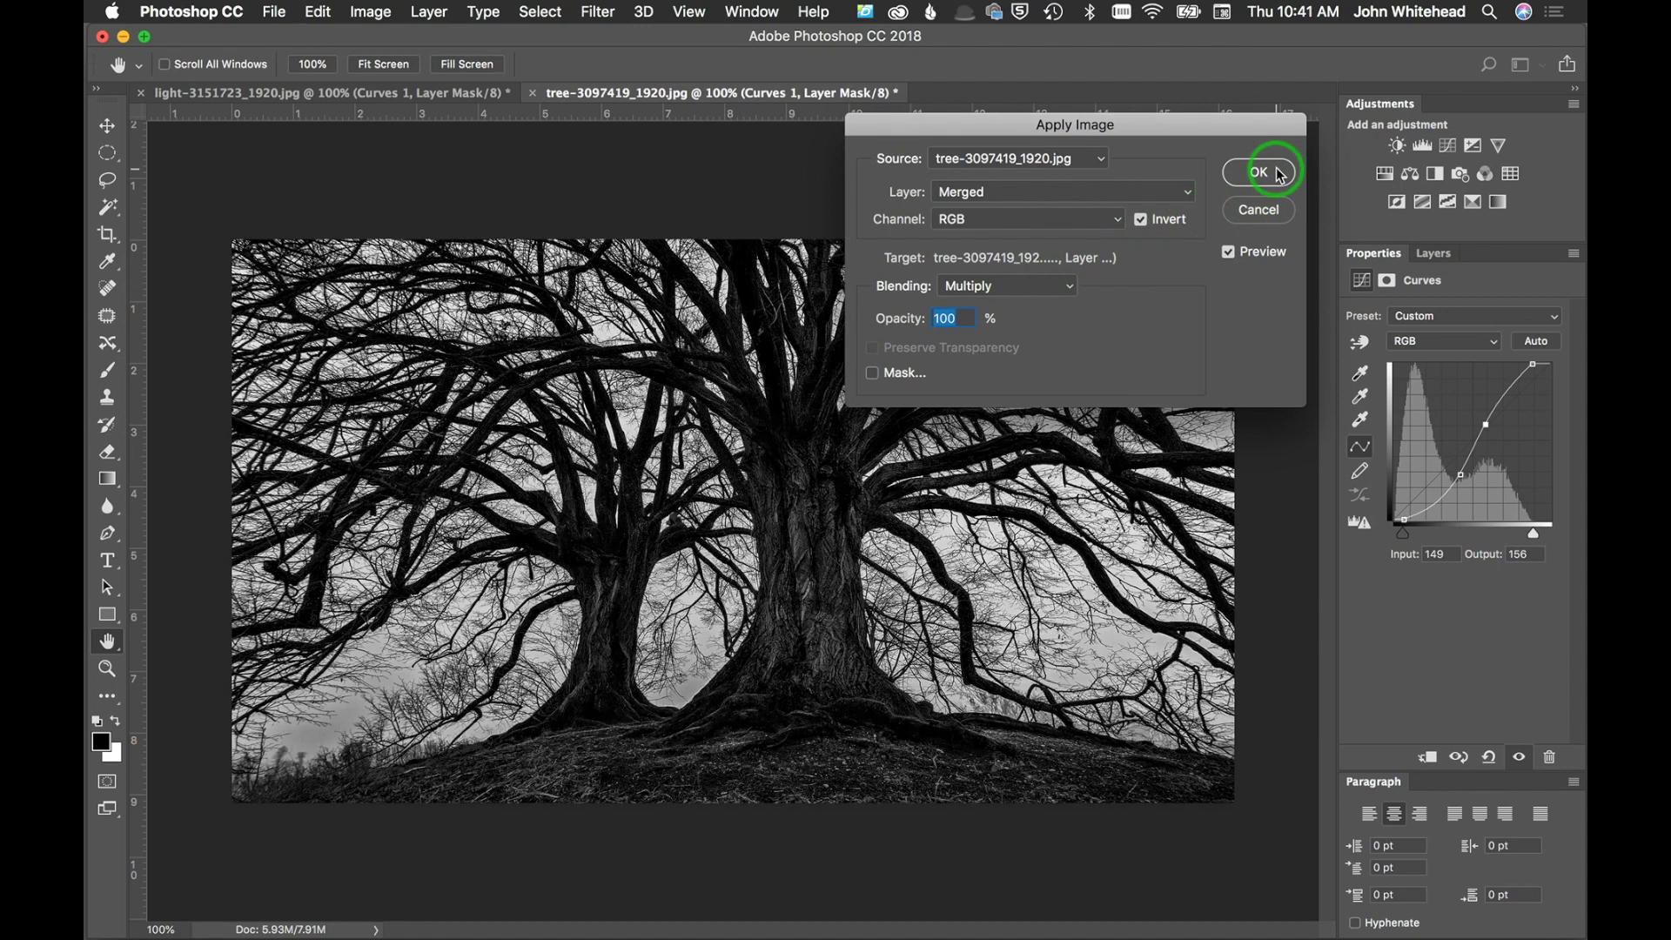
click(1259, 172)
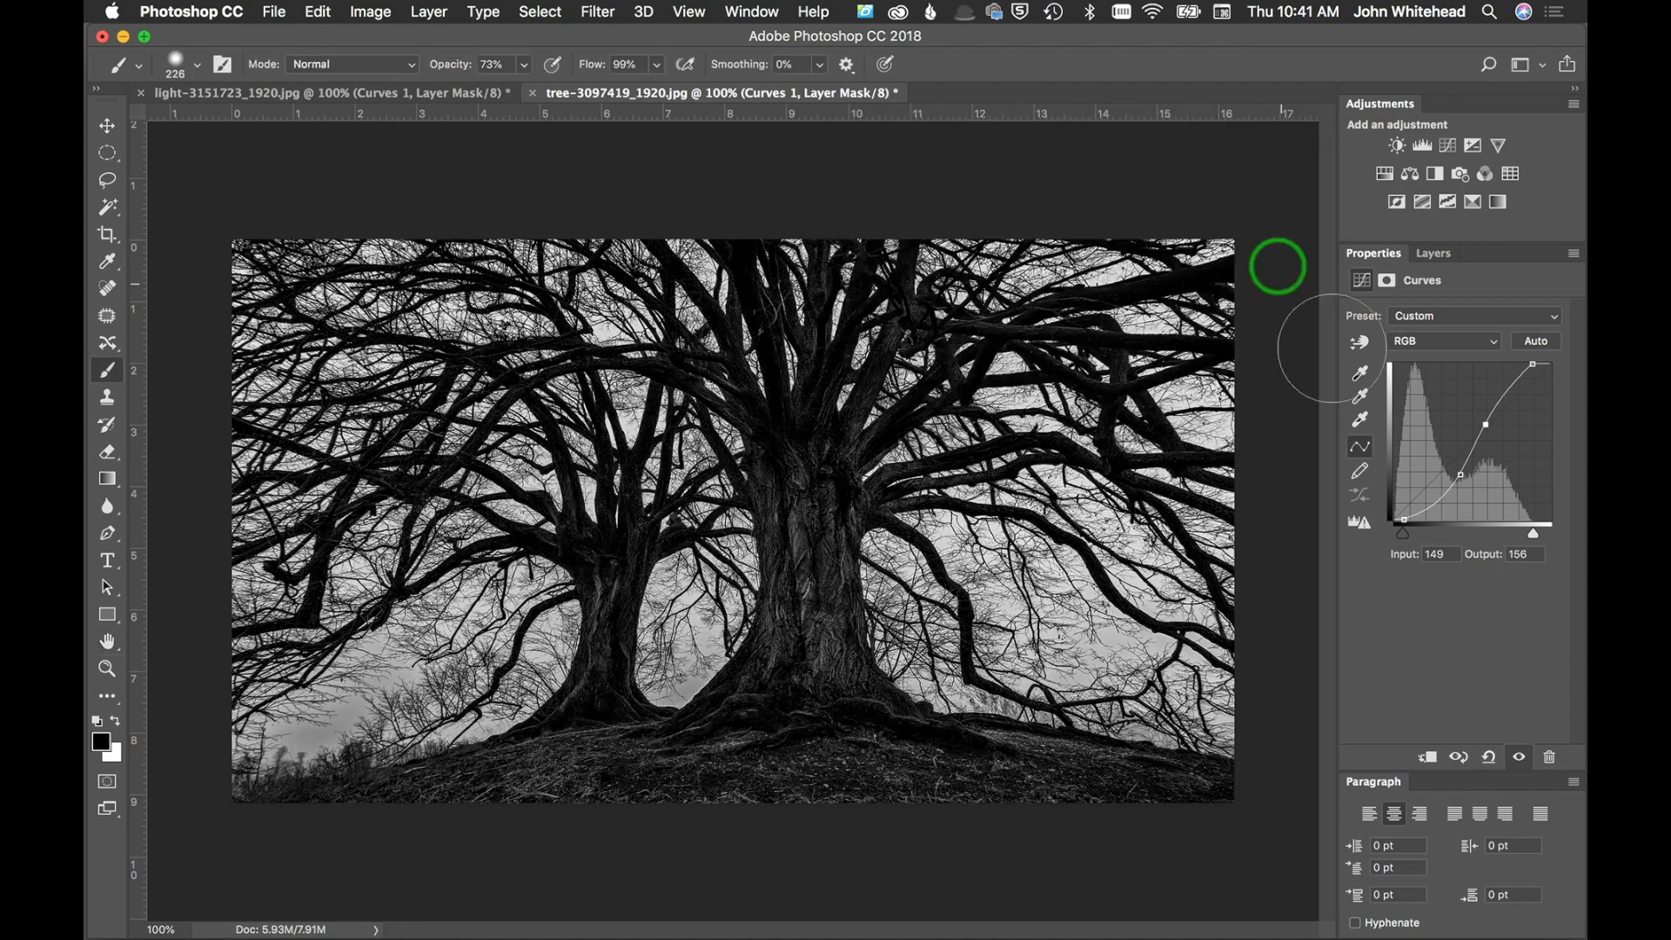
Step: Display the Curves 1 mask, paint both trunks and the ground white with a 144 px brush at 100% opacity, and return to the image
click(1450, 256)
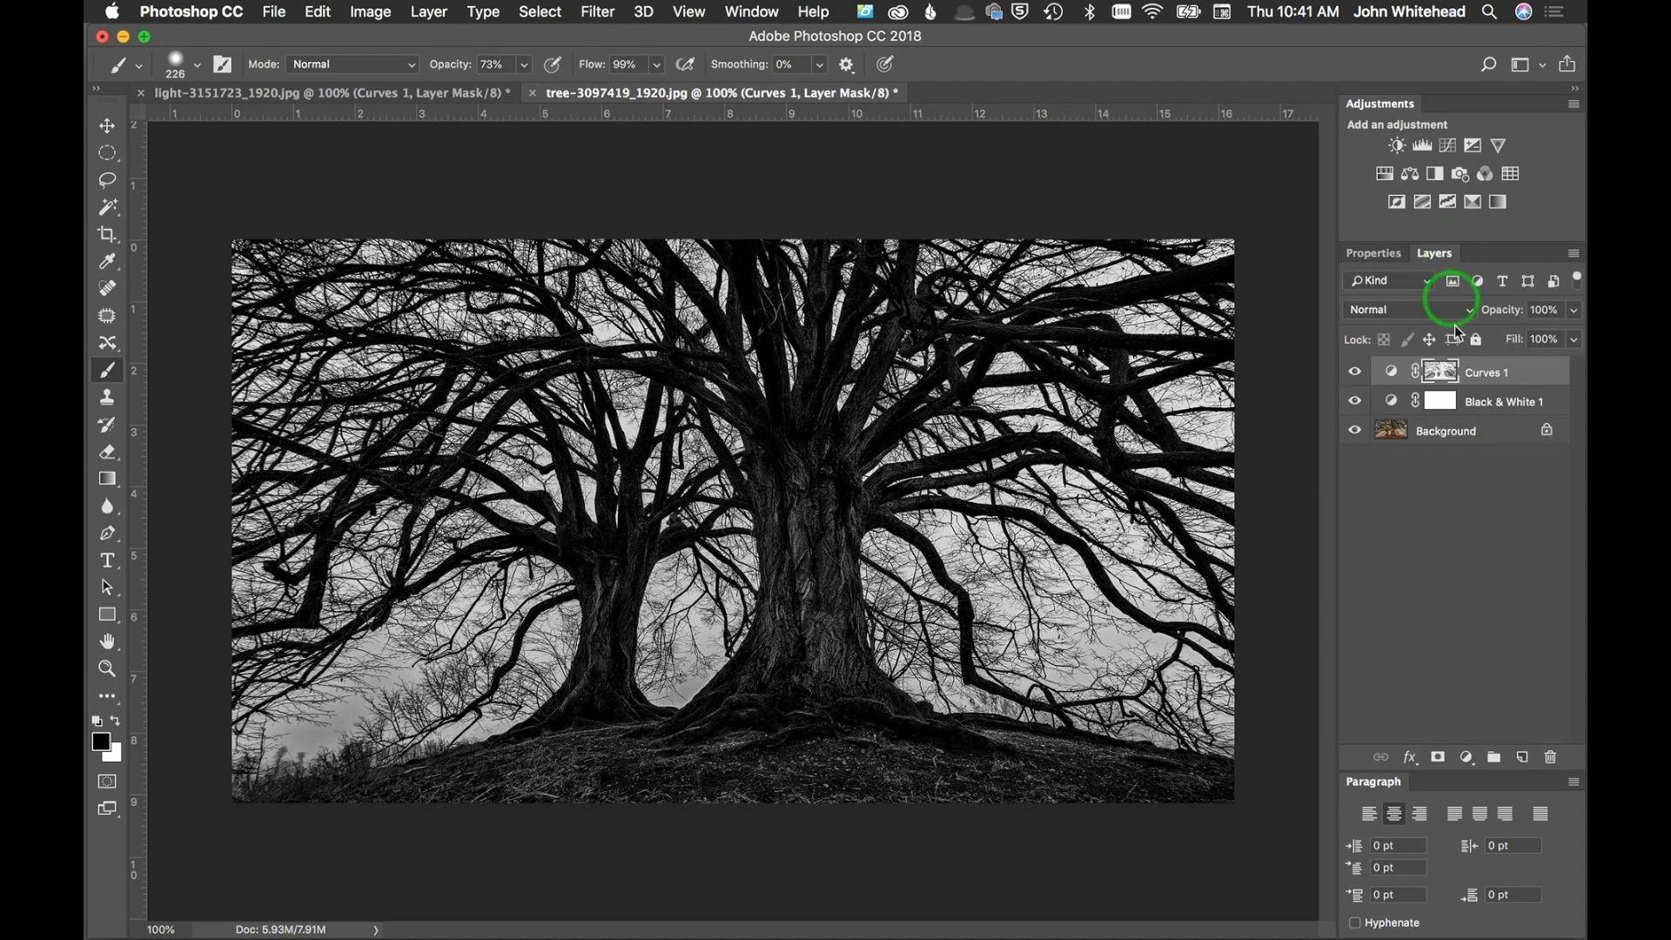
alt+click(1440, 373)
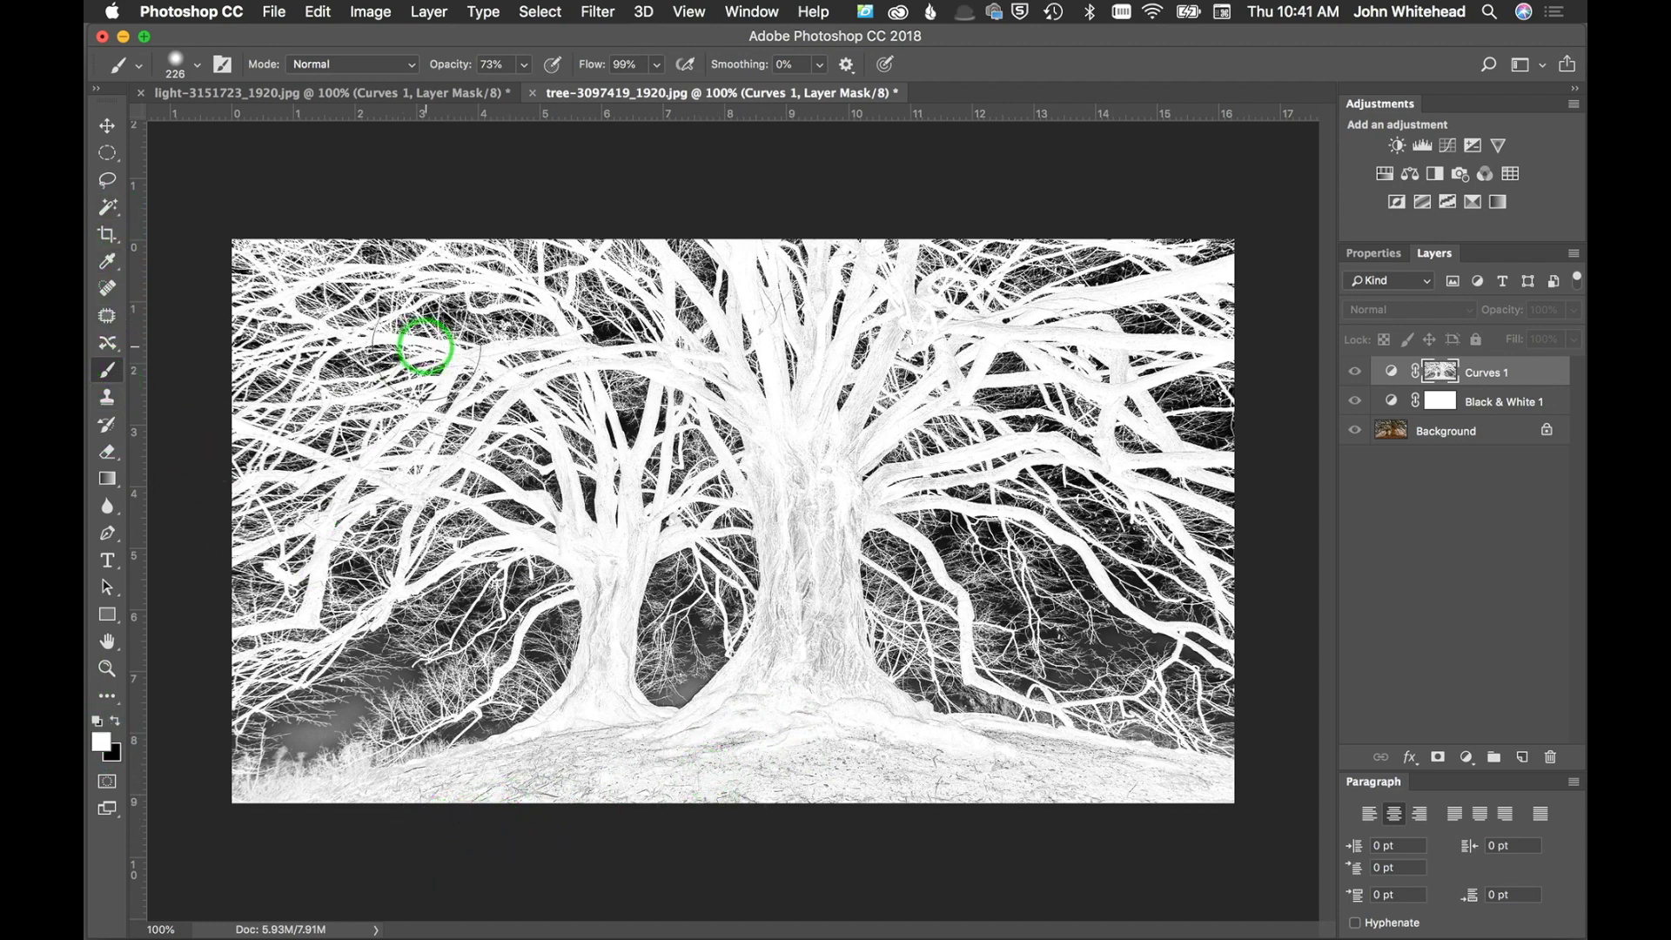
drag(448, 60, 626, 87)
mouse_move(621, 778)
mouse_down()
mouse_move(329, 843)
mouse_move(580, 769)
mouse_move(680, 777)
mouse_move(810, 749)
mouse_move(981, 804)
mouse_move(1035, 807)
mouse_move(984, 776)
mouse_move(1202, 815)
mouse_move(1037, 796)
mouse_move(802, 708)
mouse_up()
mouse_move(791, 504)
mouse_down()
mouse_move(775, 478)
mouse_move(794, 545)
mouse_move(777, 723)
mouse_move(828, 667)
mouse_move(809, 455)
mouse_move(805, 488)
mouse_up()
mouse_move(609, 551)
mouse_down()
mouse_move(590, 713)
mouse_move(470, 787)
mouse_move(357, 813)
mouse_move(654, 758)
mouse_move(714, 732)
mouse_move(754, 687)
mouse_move(818, 691)
mouse_move(979, 761)
mouse_move(1212, 801)
mouse_up()
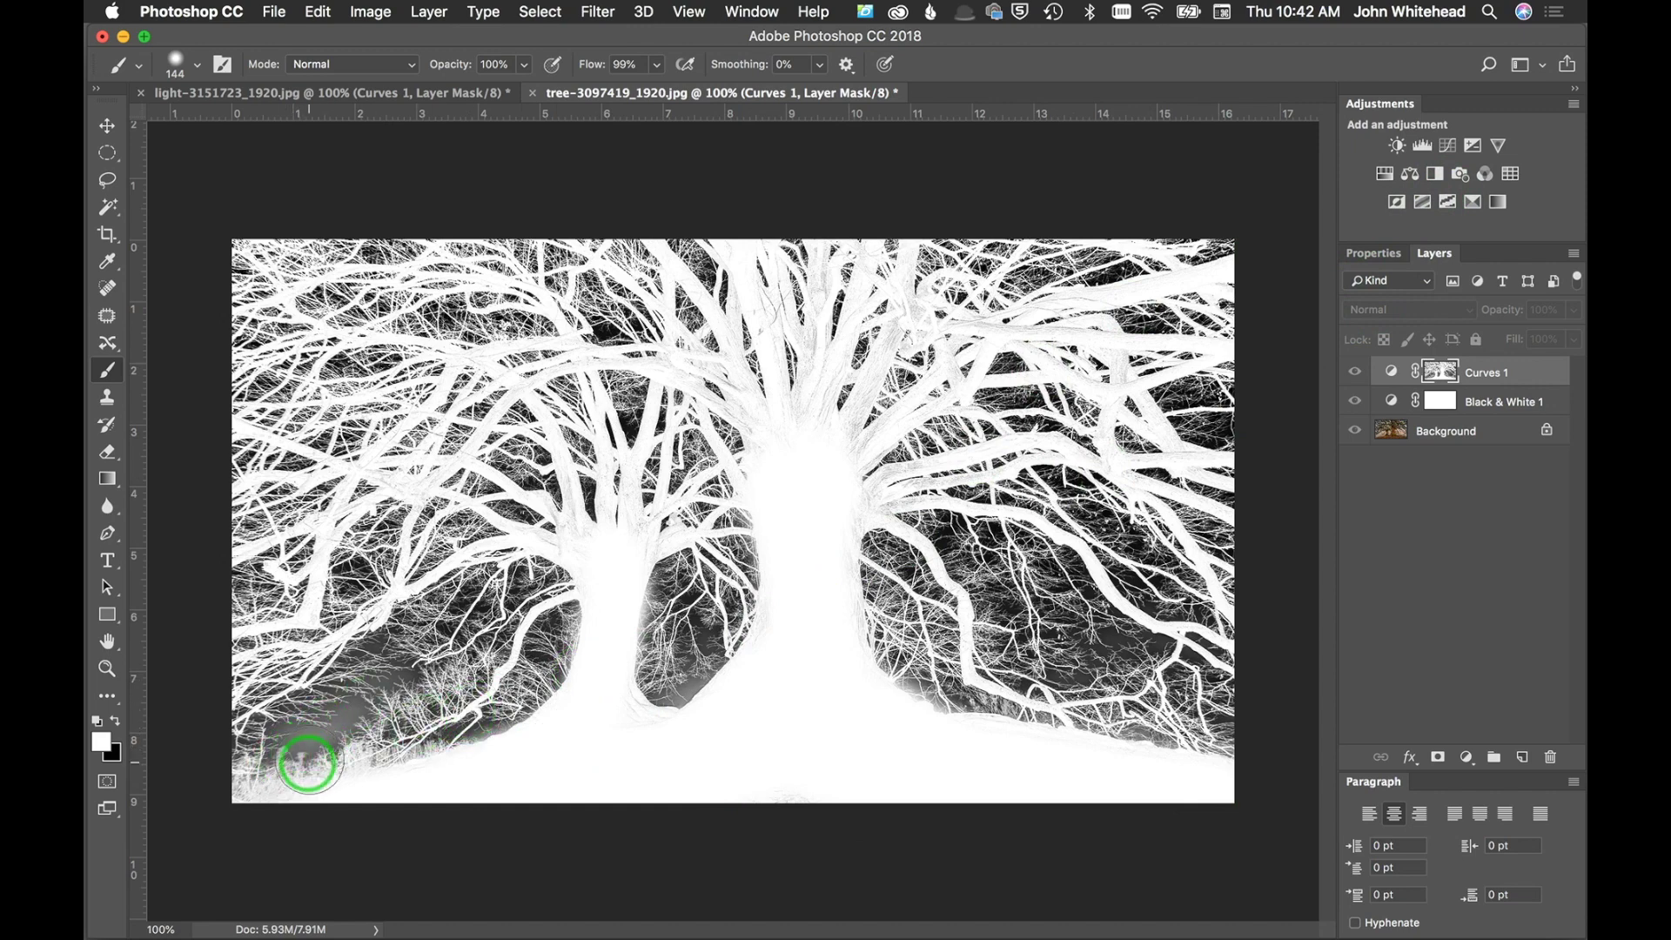
key(alt)
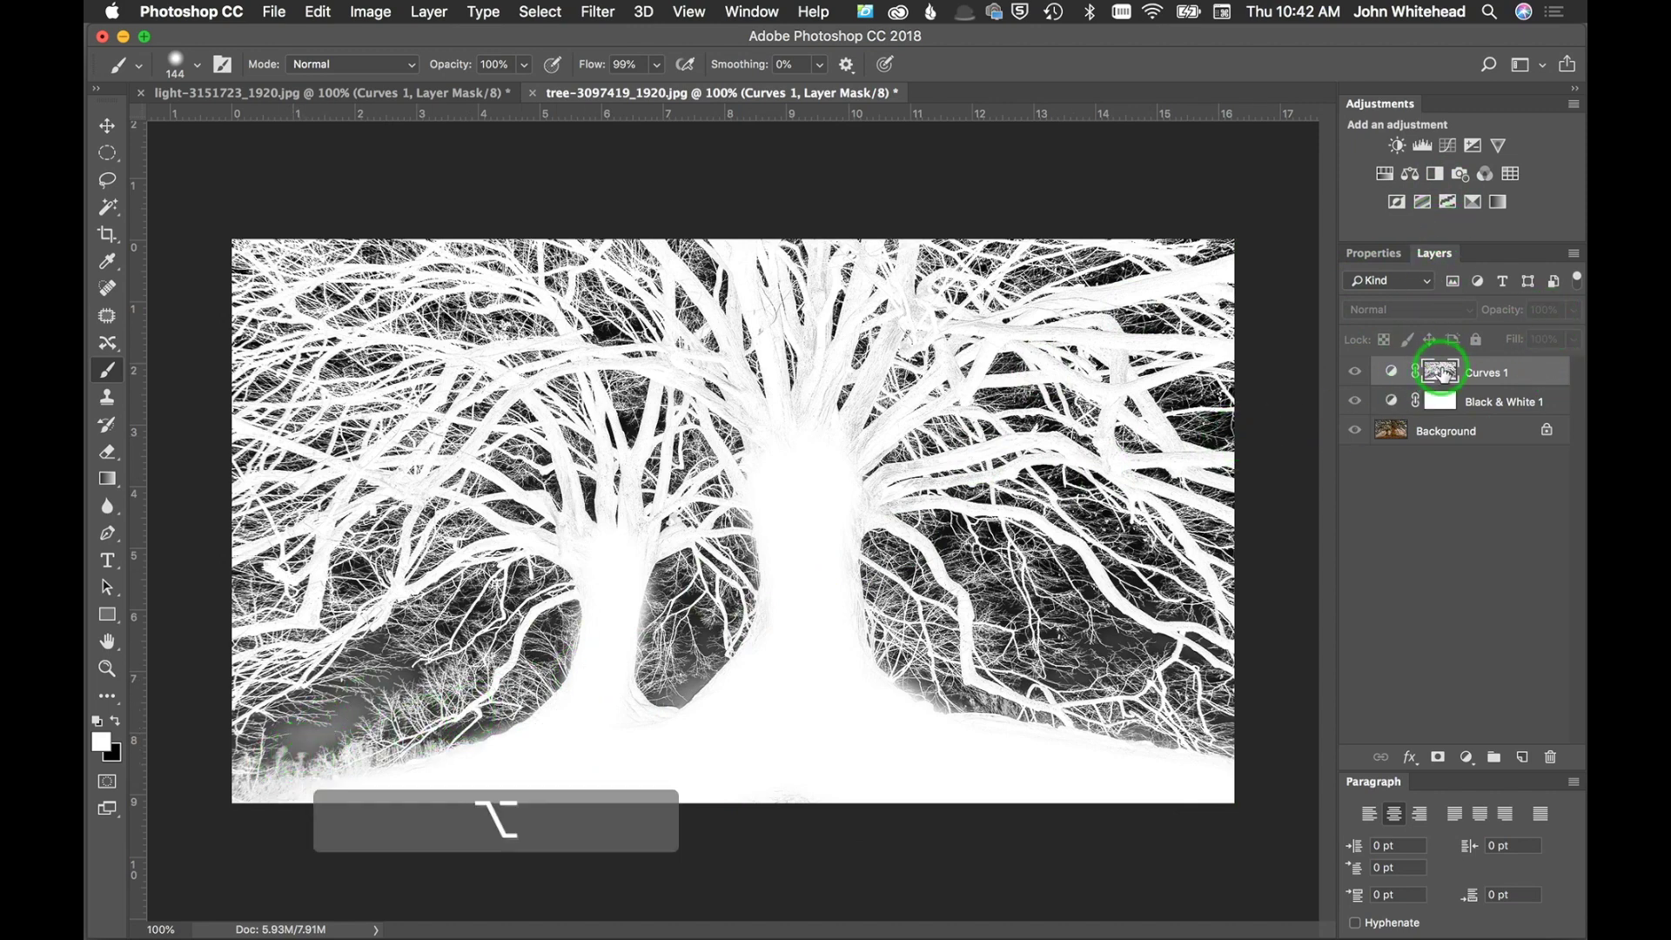
alt+click(1442, 373)
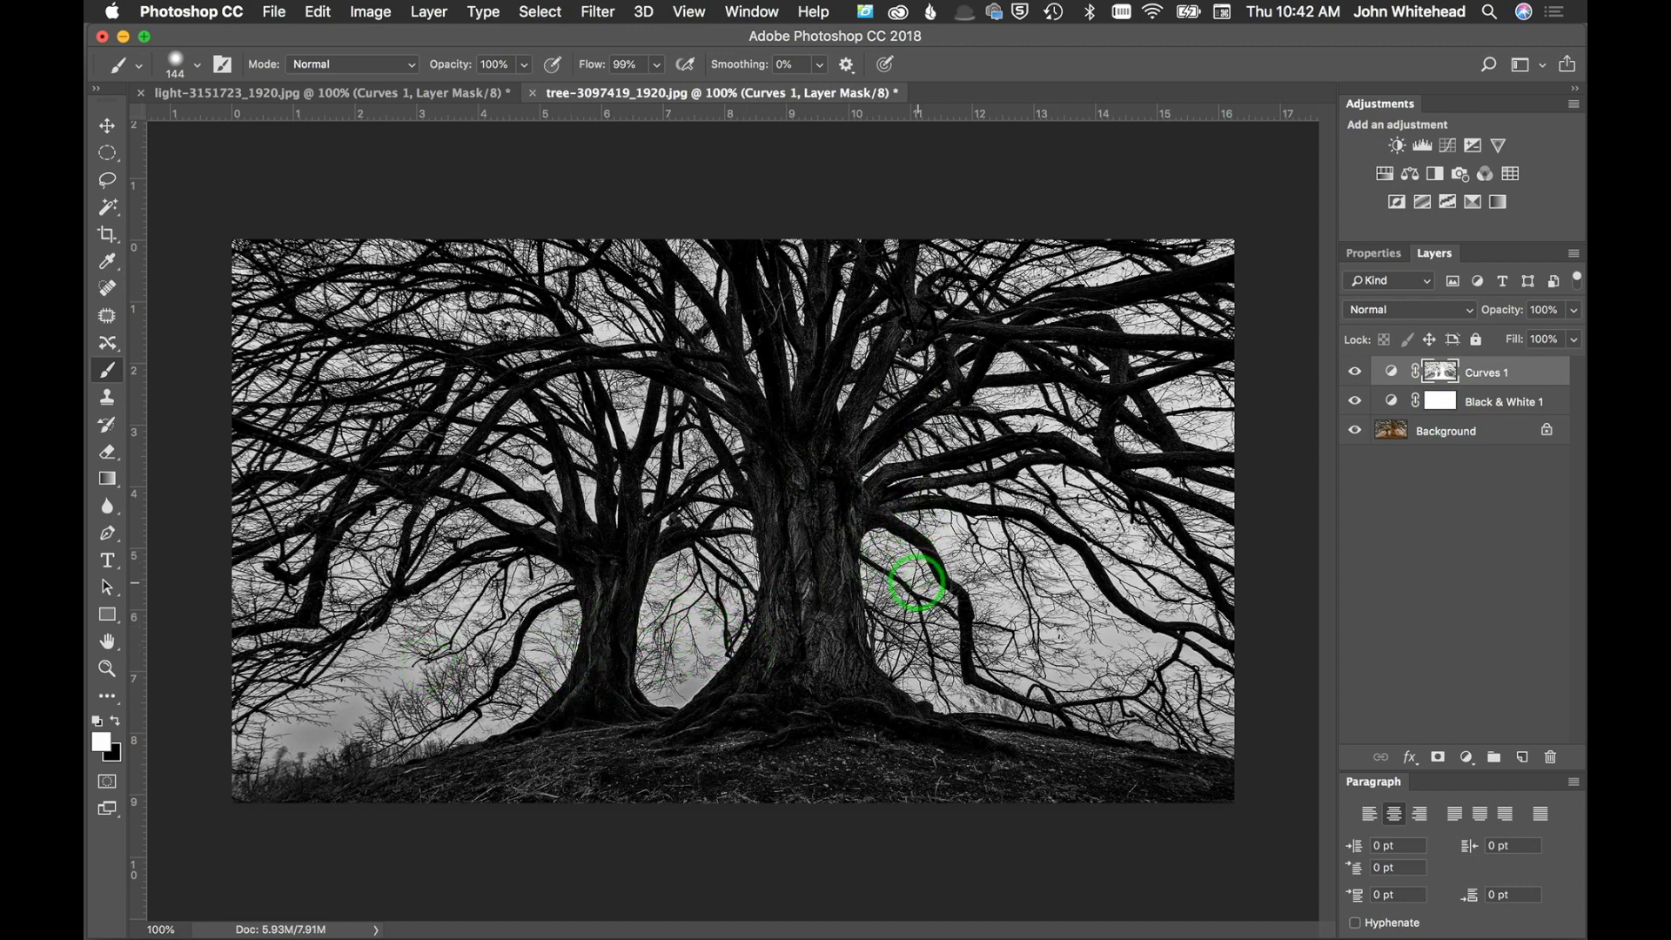
Step: Add a second Curves adjustment to the tree photo and brighten it with a point at input 187, output 253
click(1449, 147)
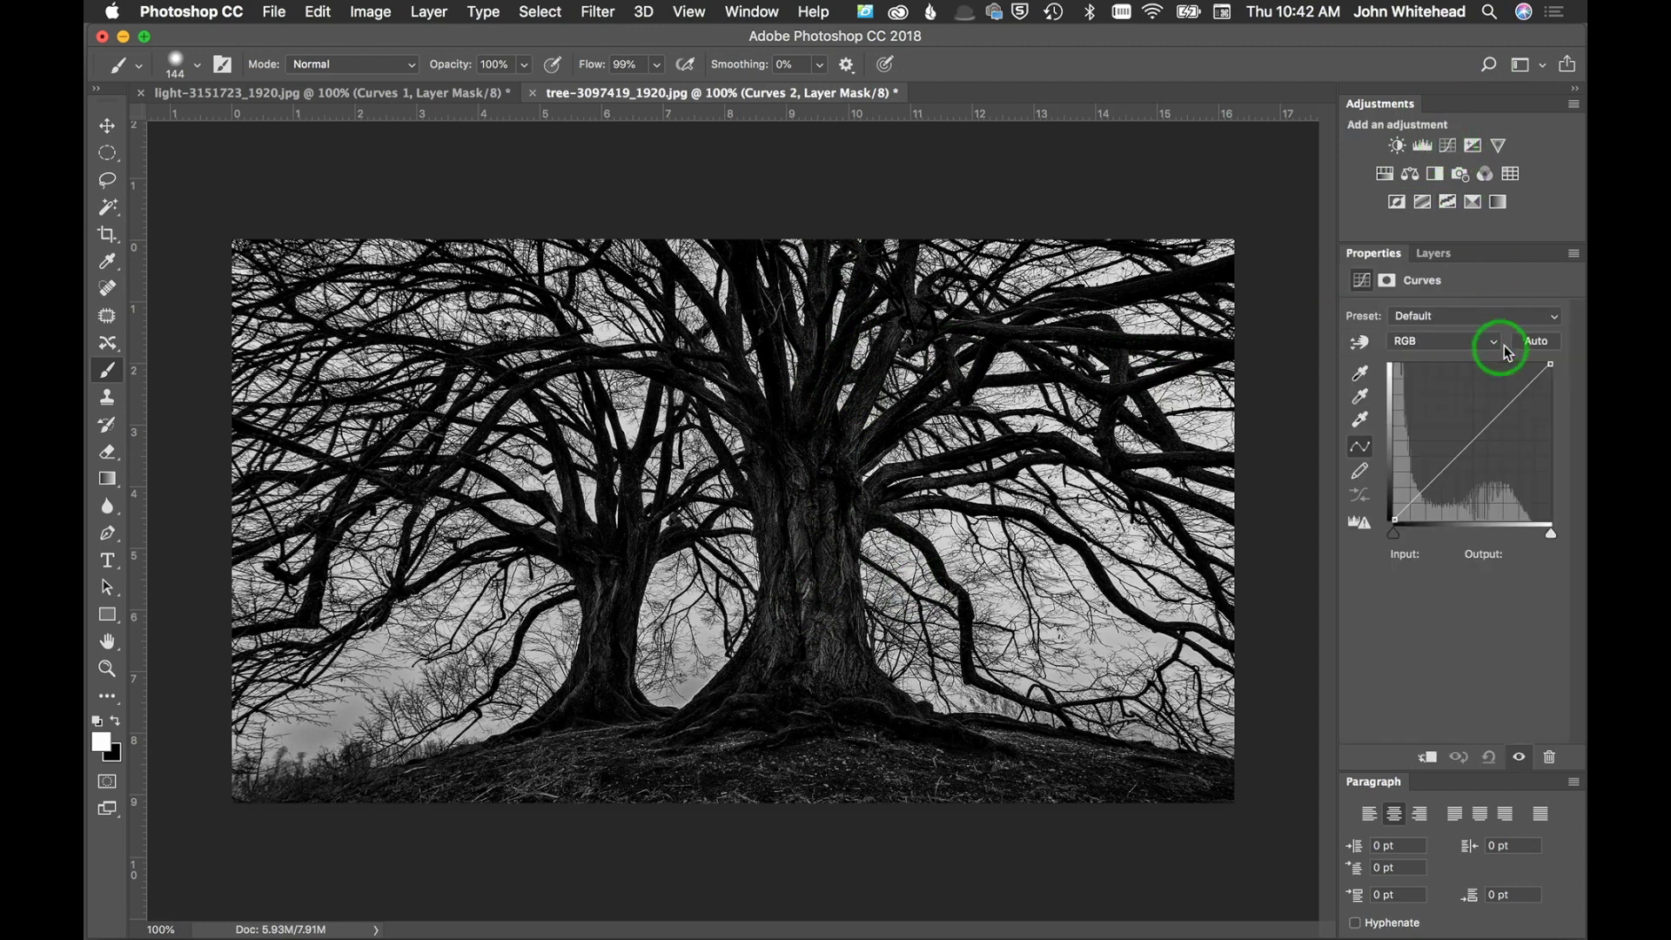
drag(1540, 365, 1506, 365)
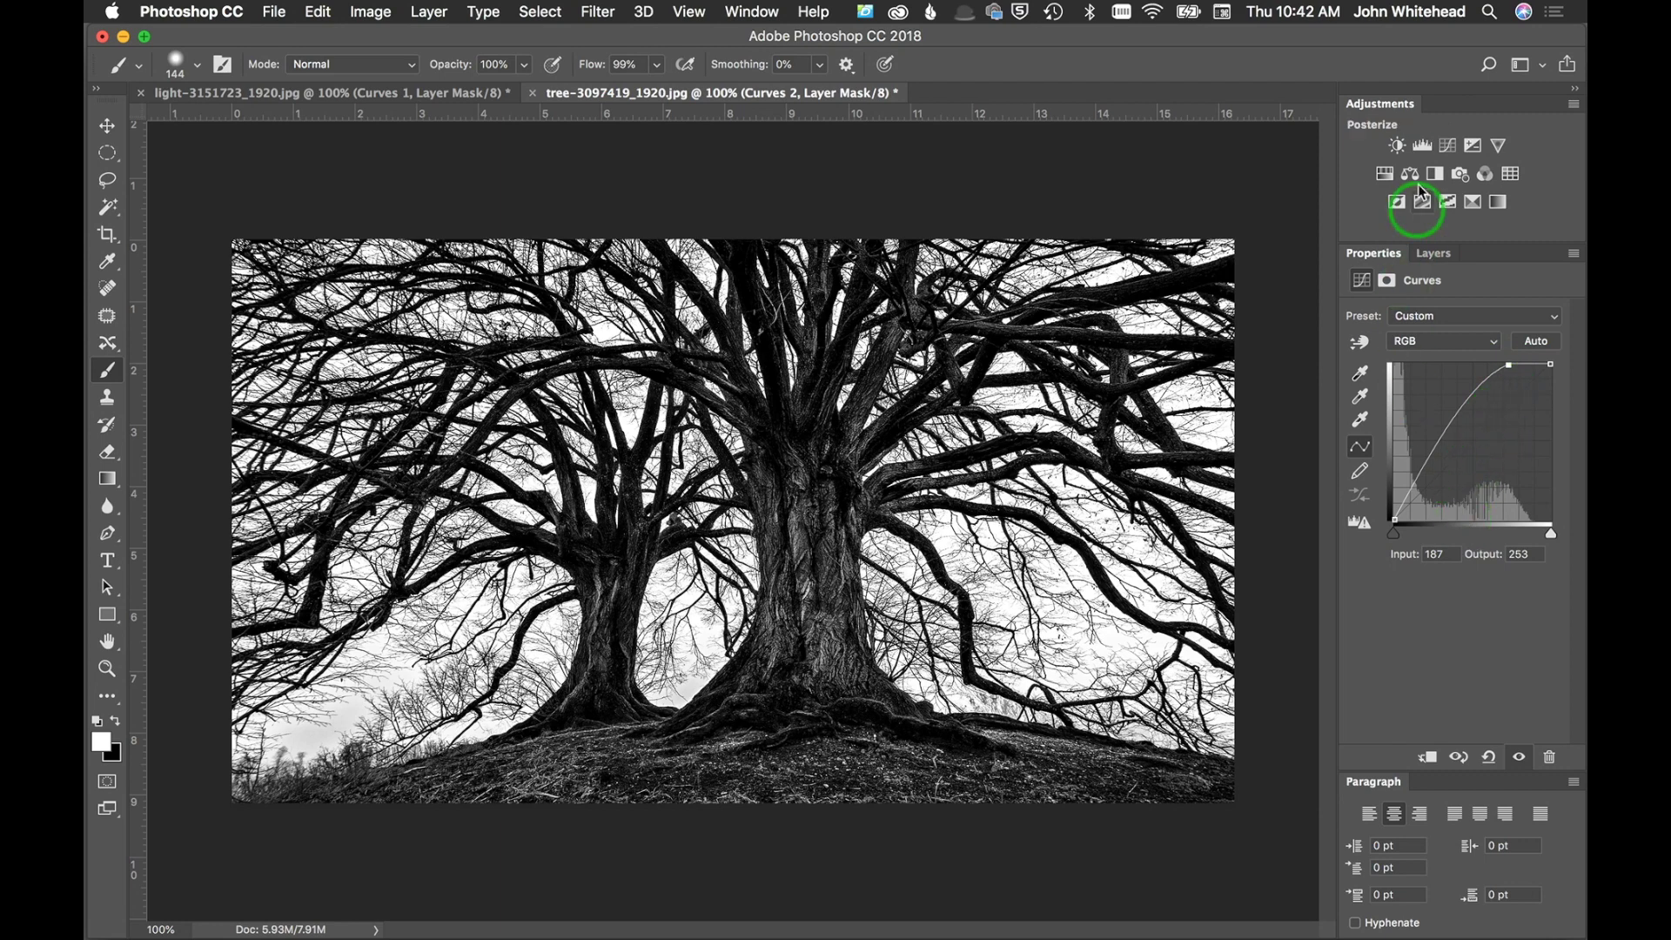
Step: Compare inverted and non-inverted Apply Image results for the Curves 2 mask, and apply the merged RGB channel without Invert, Multiply at 100%
click(381, 10)
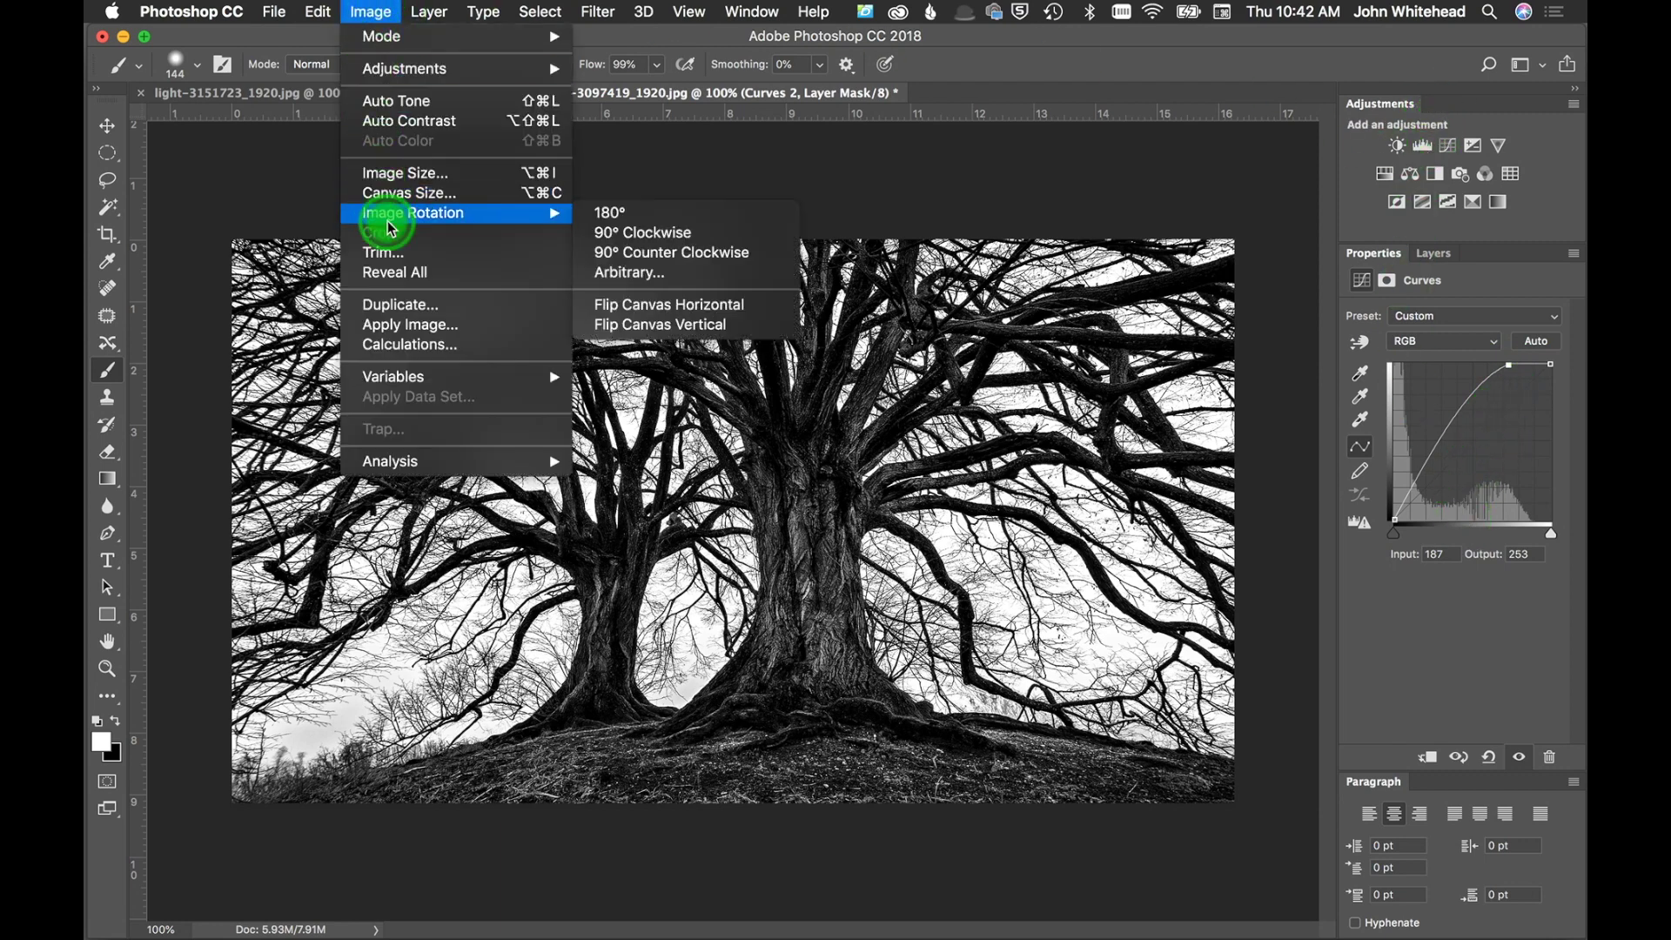
click(410, 329)
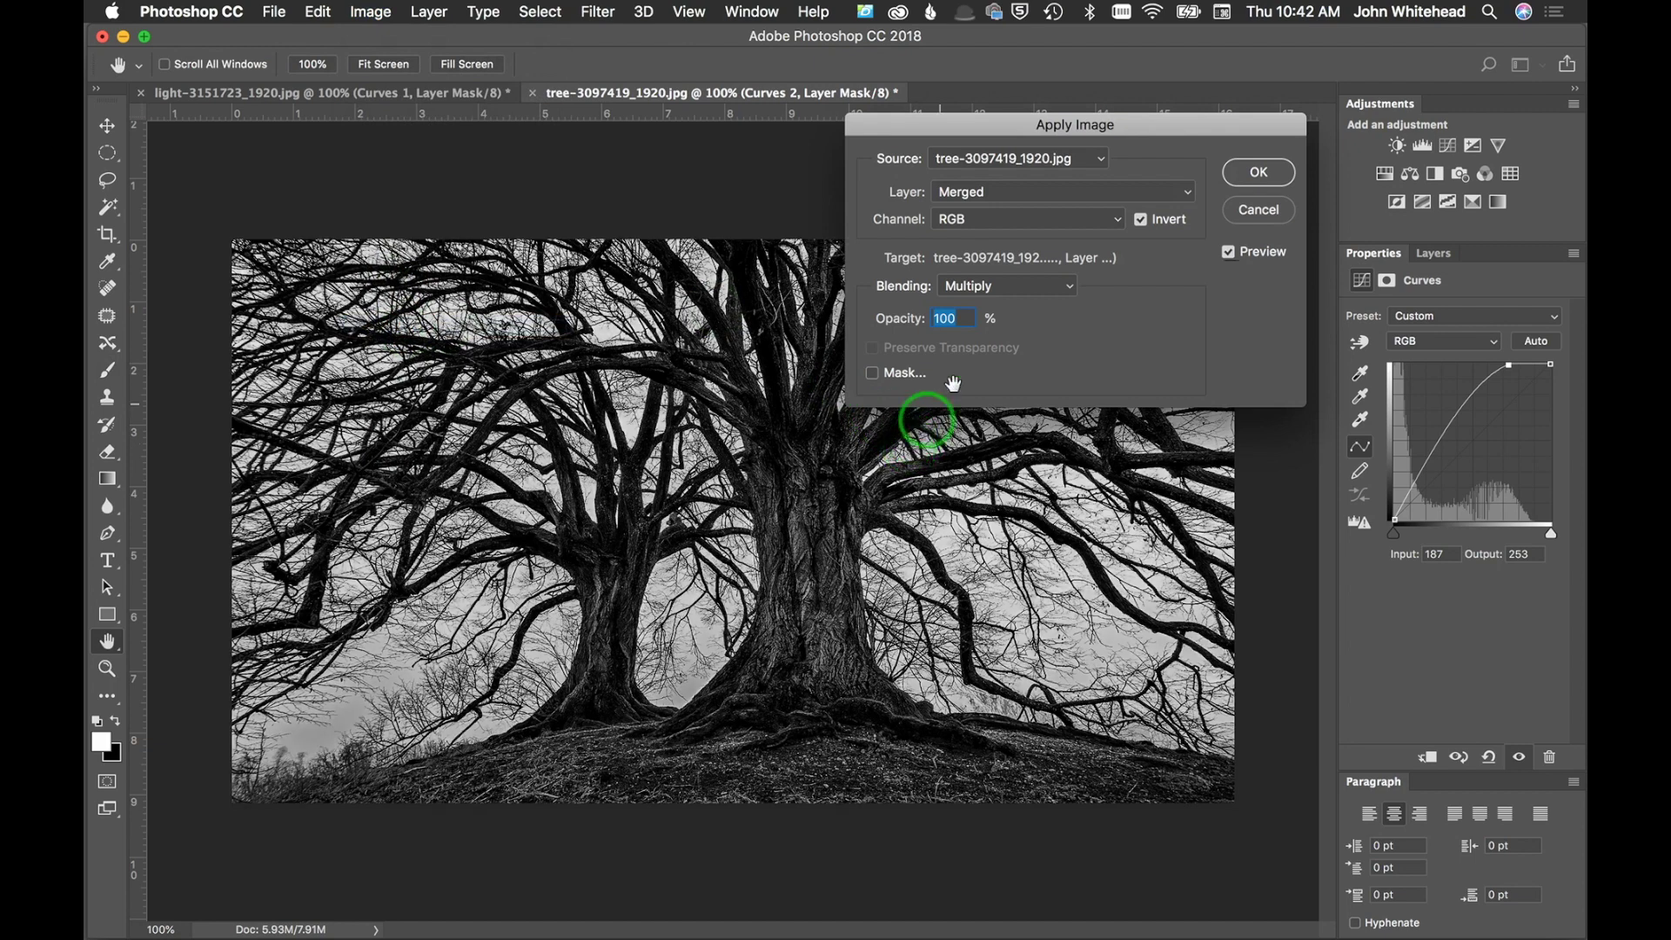
click(1142, 218)
click(1144, 220)
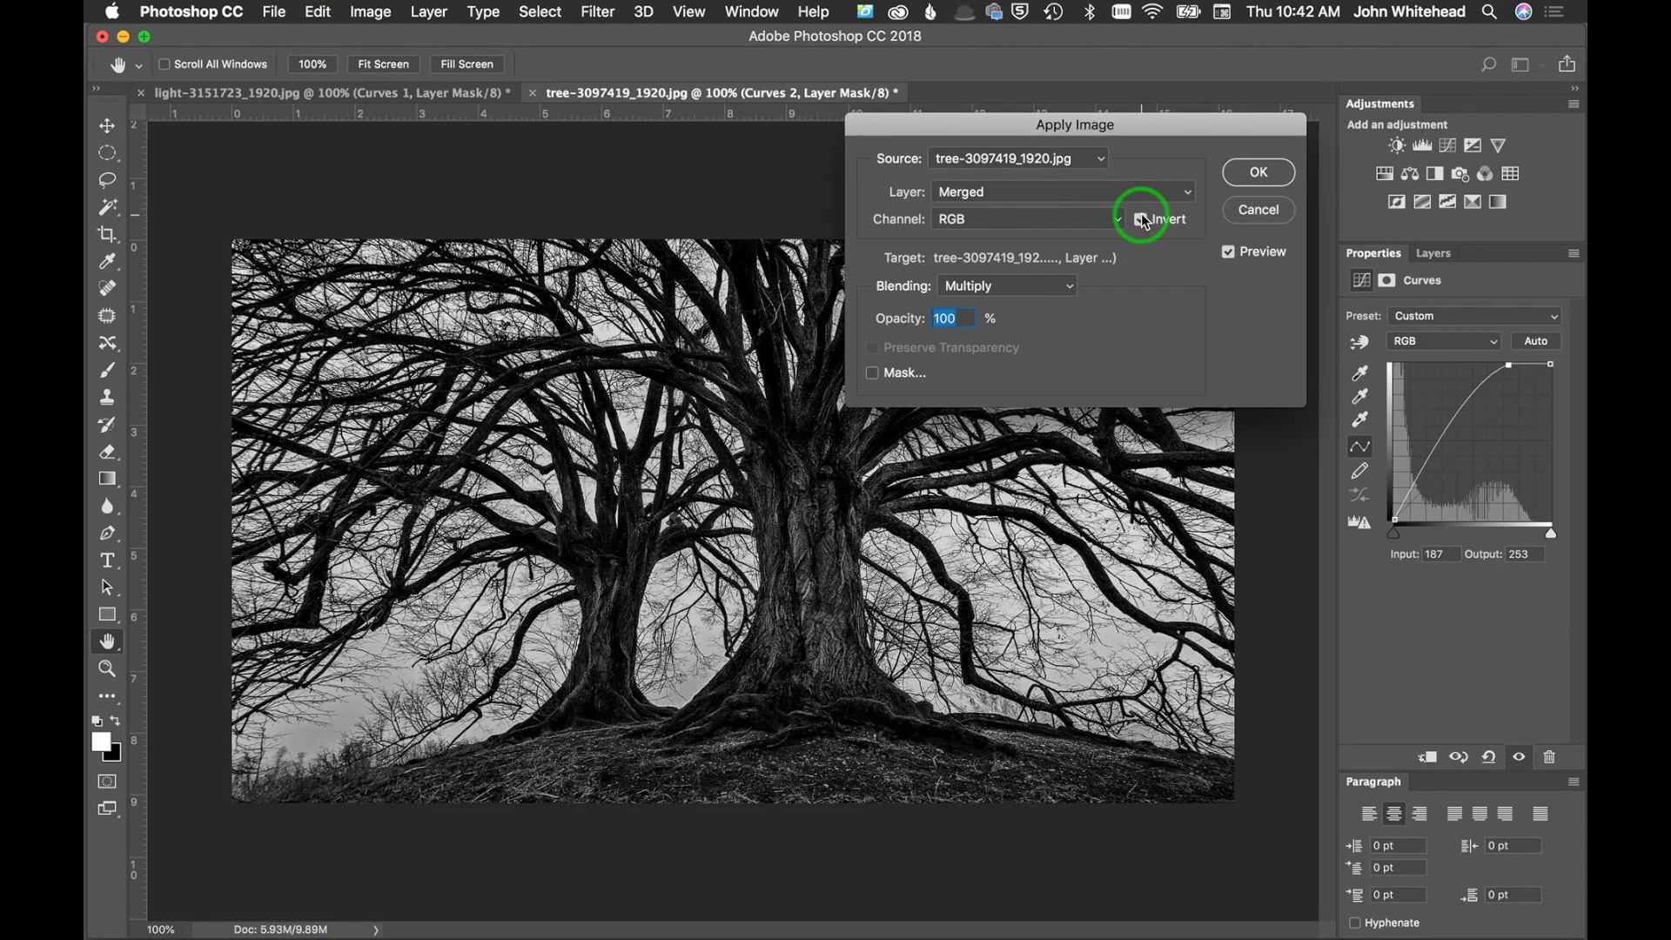
click(1142, 220)
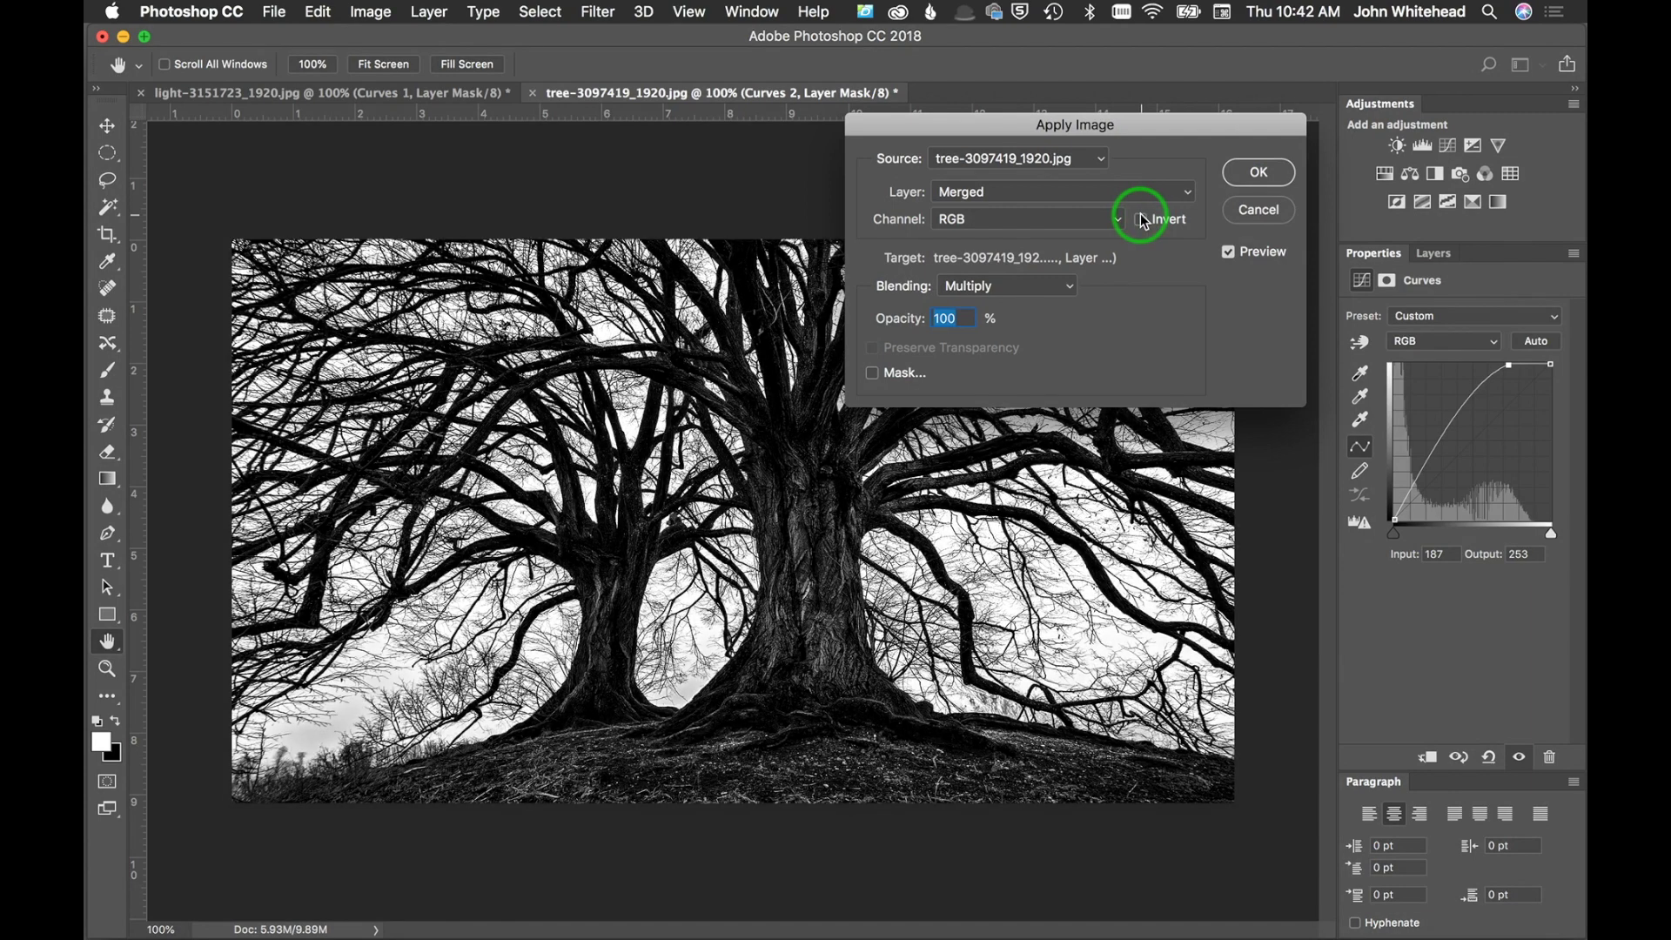
click(1142, 220)
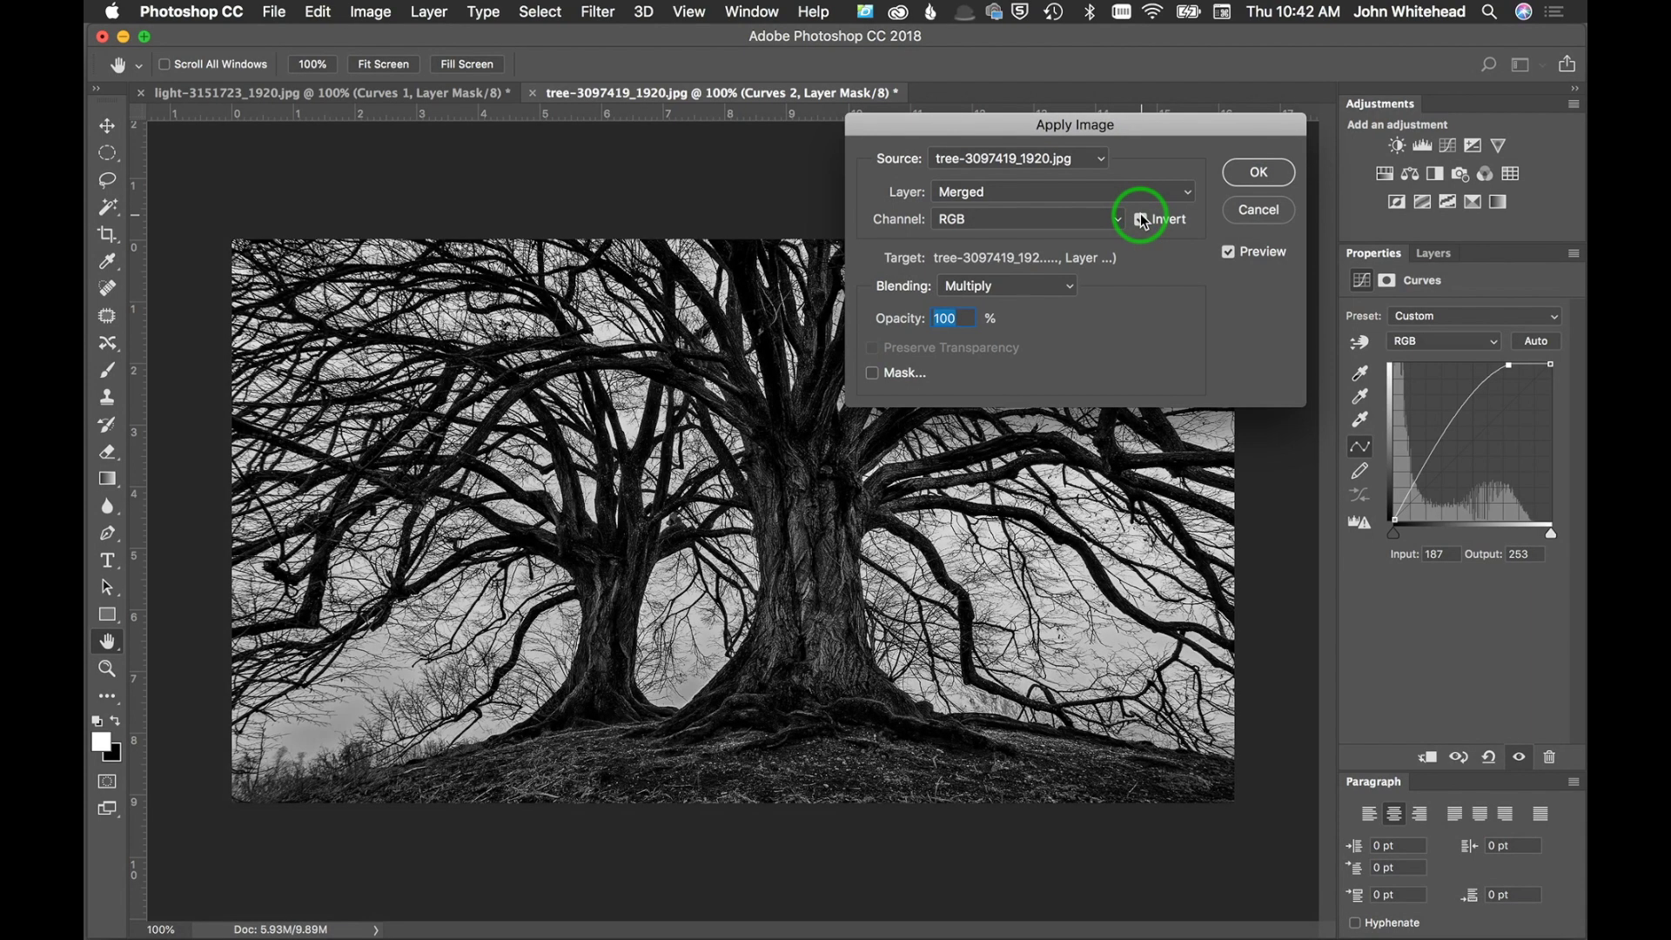
click(1143, 219)
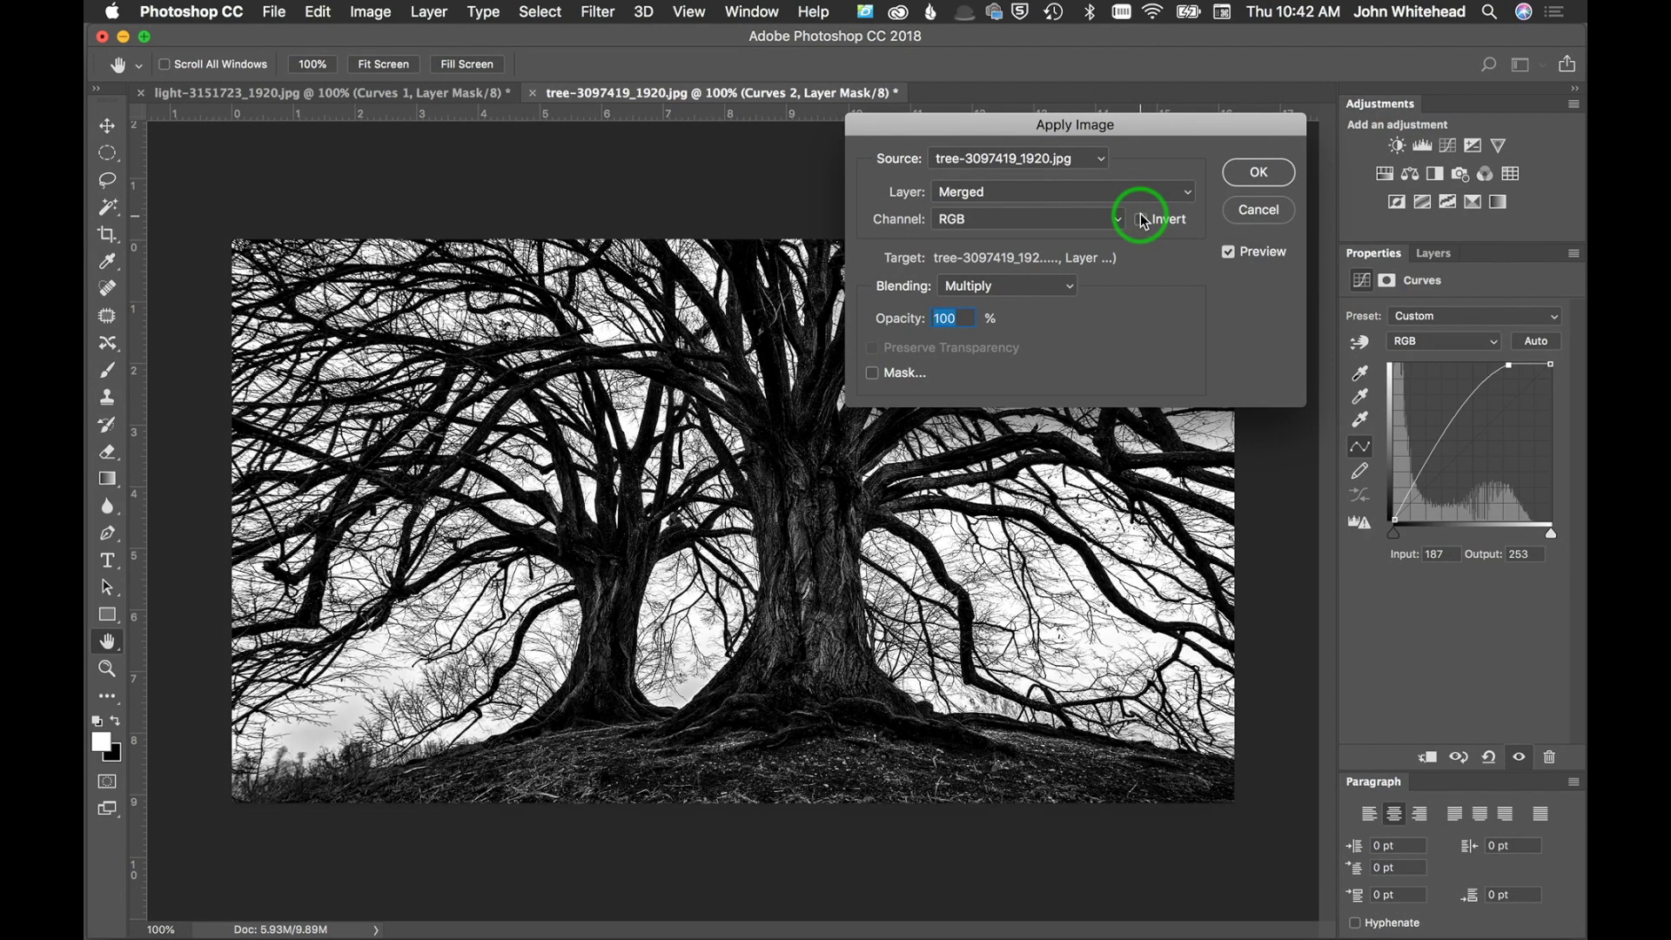
click(1269, 176)
Step: Switch to the Brush tool, and hide and show the Curves 2 layer to compare its effect on the tree photo
key(b)
mouse_move(853, 712)
mouse_down()
mouse_move(813, 529)
mouse_move(806, 718)
mouse_move(825, 506)
mouse_move(812, 594)
mouse_move(811, 458)
mouse_move(817, 639)
mouse_move(812, 433)
mouse_move(830, 686)
mouse_move(830, 473)
mouse_move(833, 606)
mouse_move(822, 644)
mouse_move(820, 603)
mouse_move(798, 597)
mouse_move(825, 495)
mouse_move(796, 478)
mouse_move(803, 697)
mouse_move(806, 617)
mouse_move(1477, 209)
mouse_up()
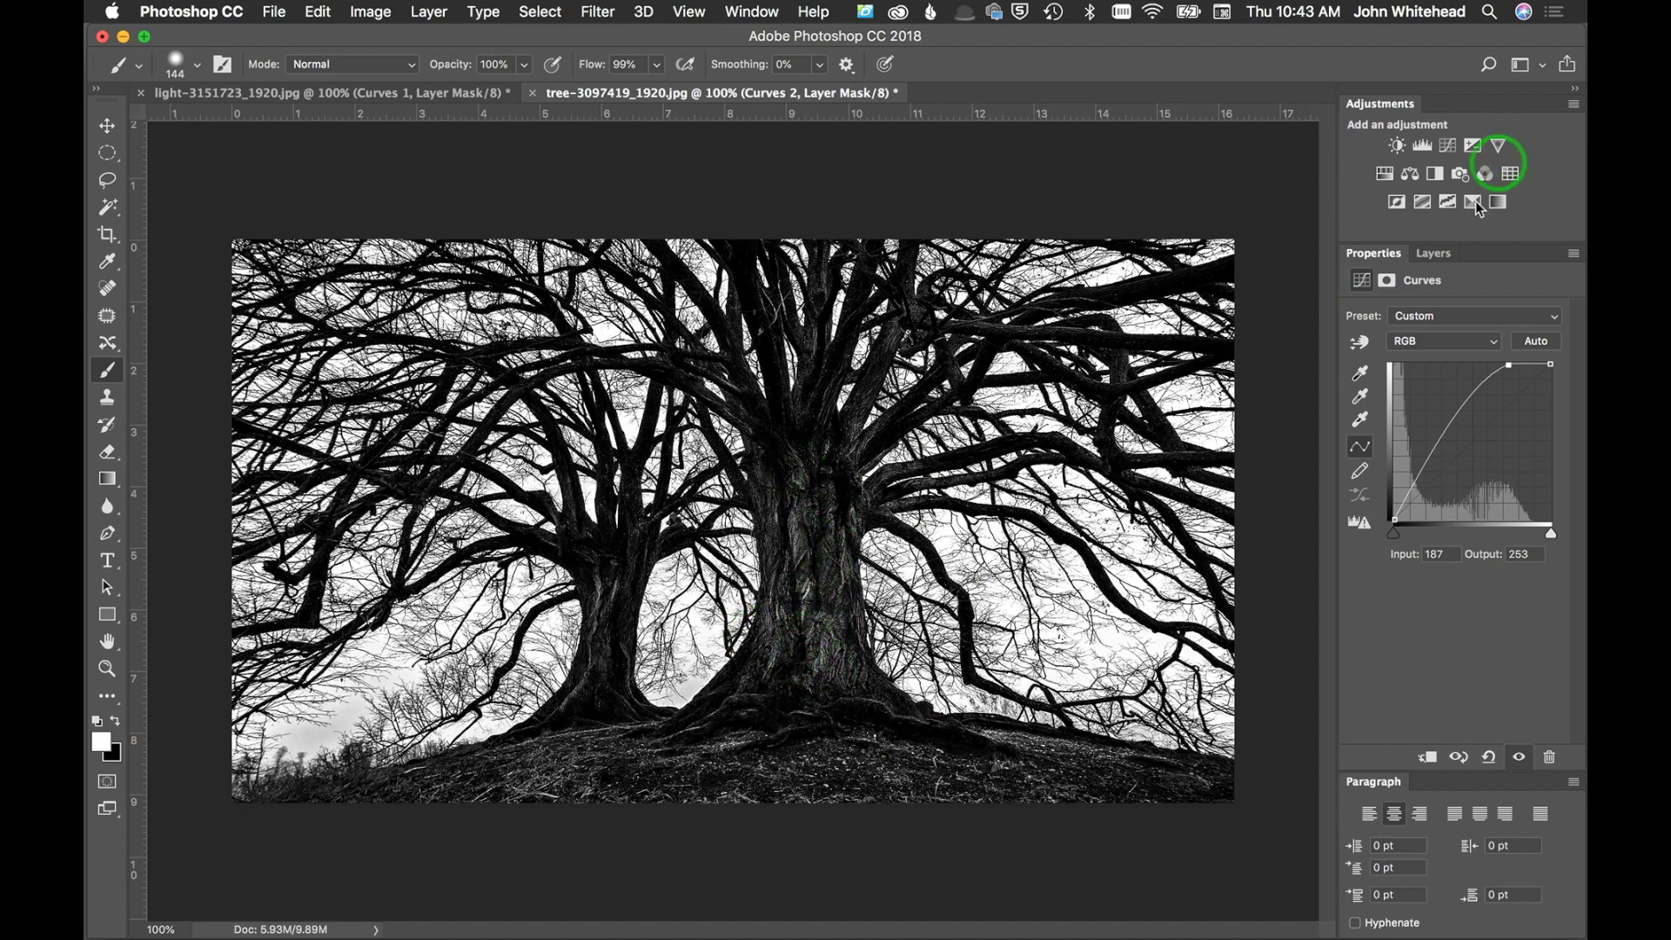
click(1434, 254)
click(1355, 373)
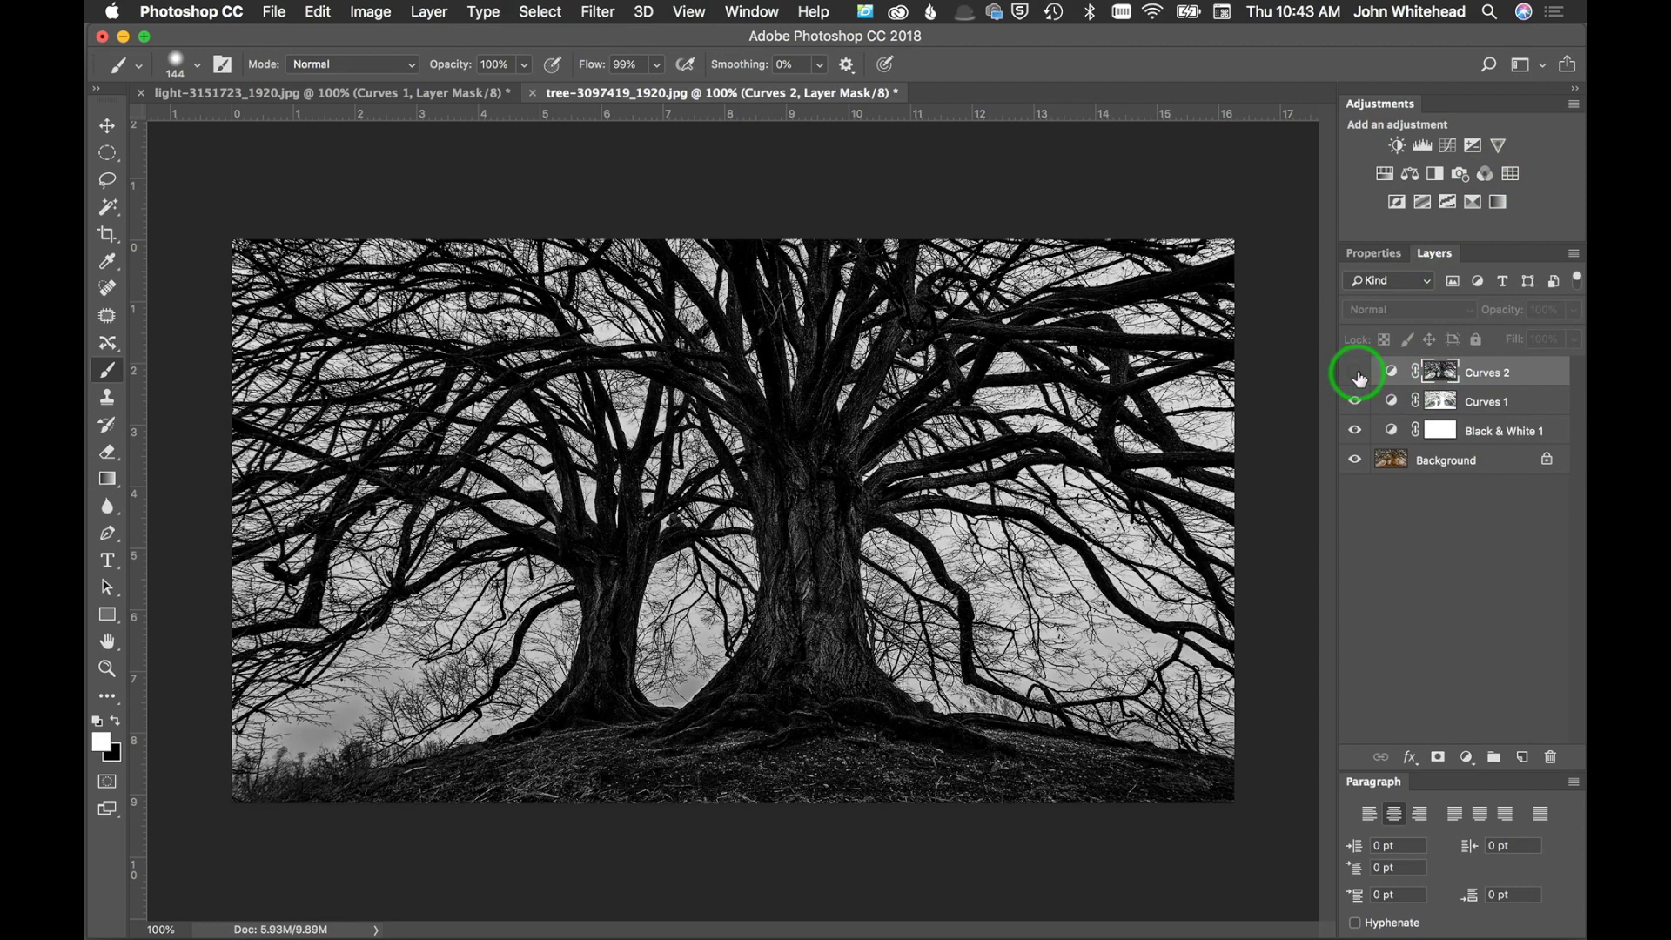
click(1355, 374)
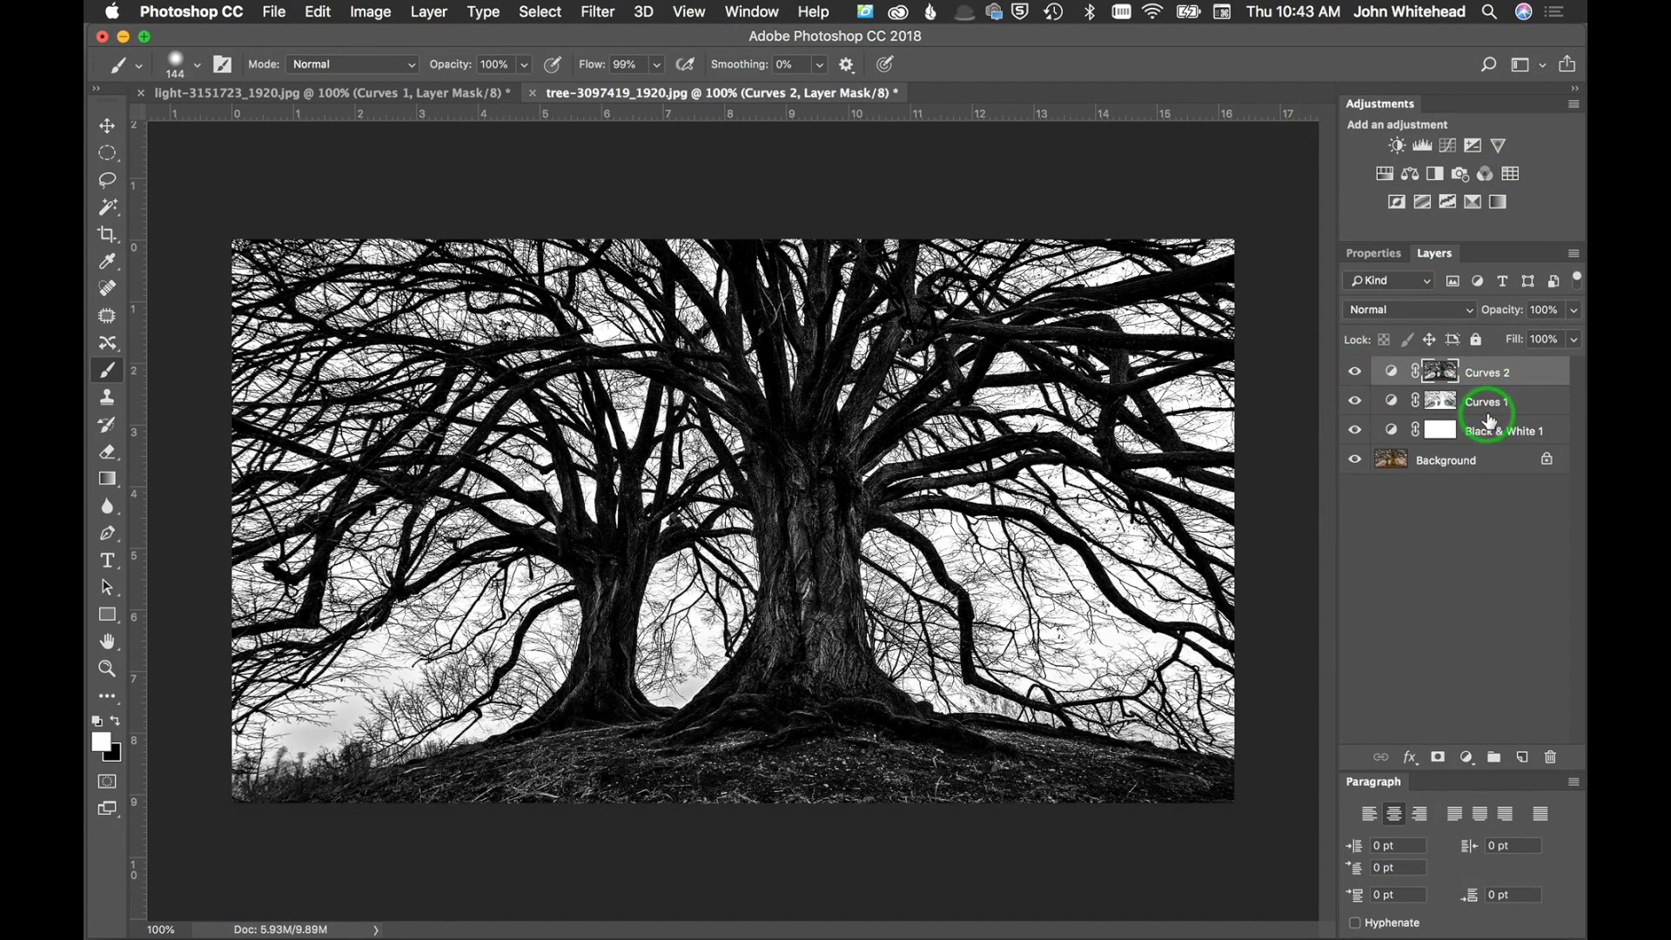
Step: Display the Curves 2 mask and step back to its blank white state, undoing the Apply Image fill
key(alt)
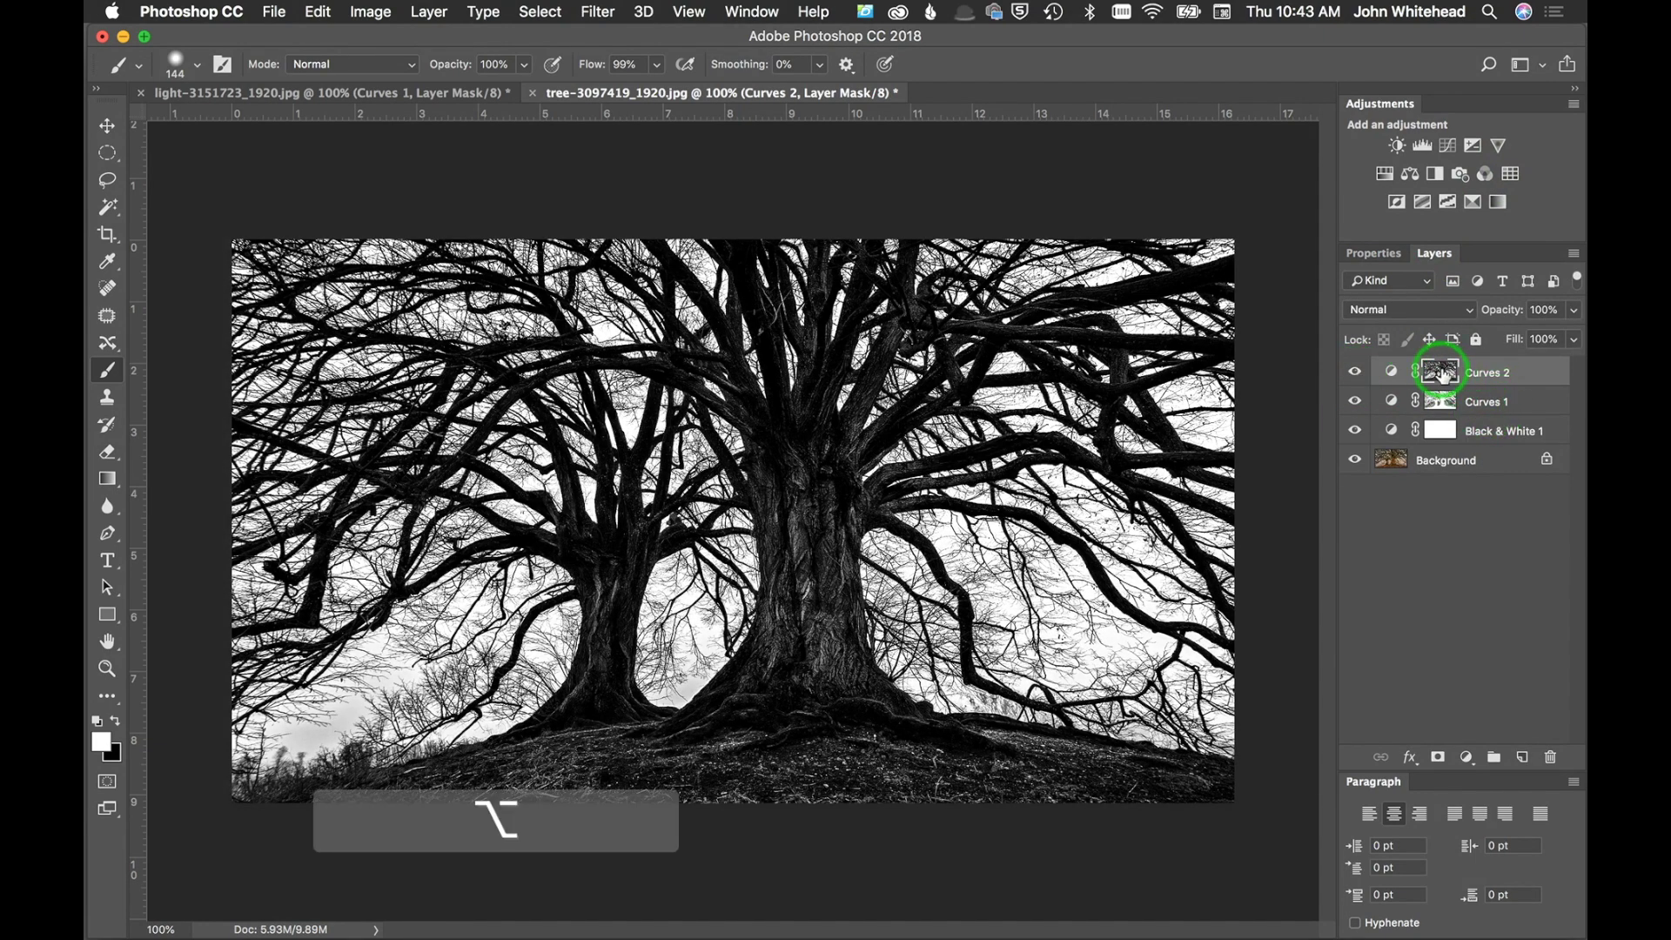
alt+click(1441, 372)
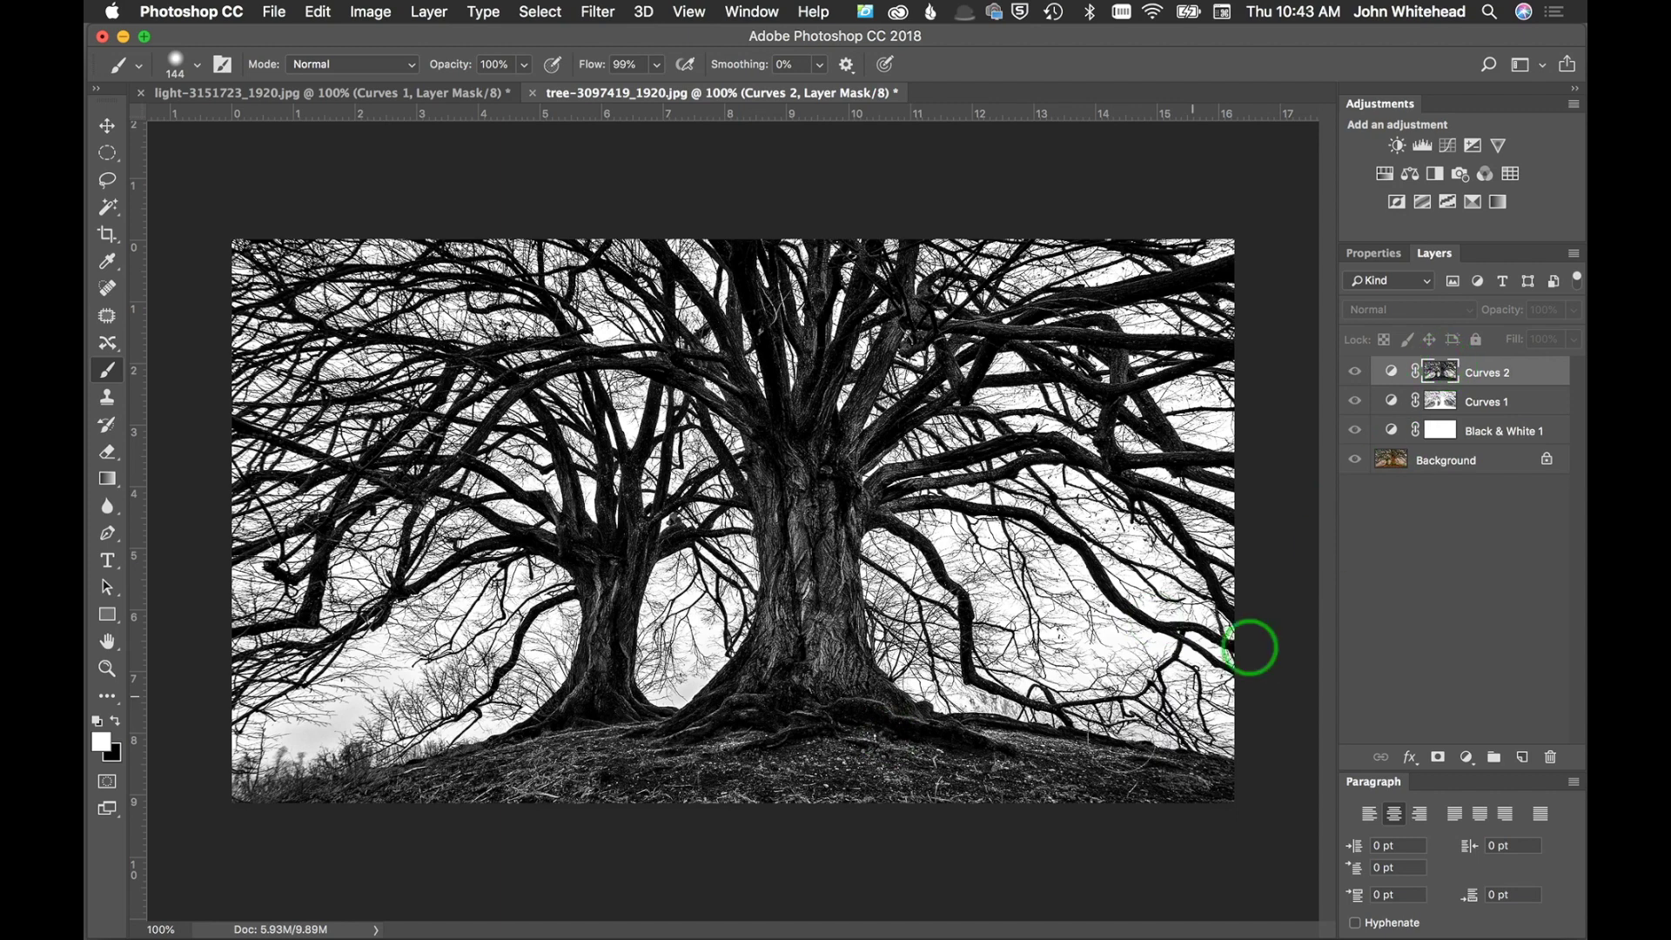
drag(1441, 404, 1444, 420)
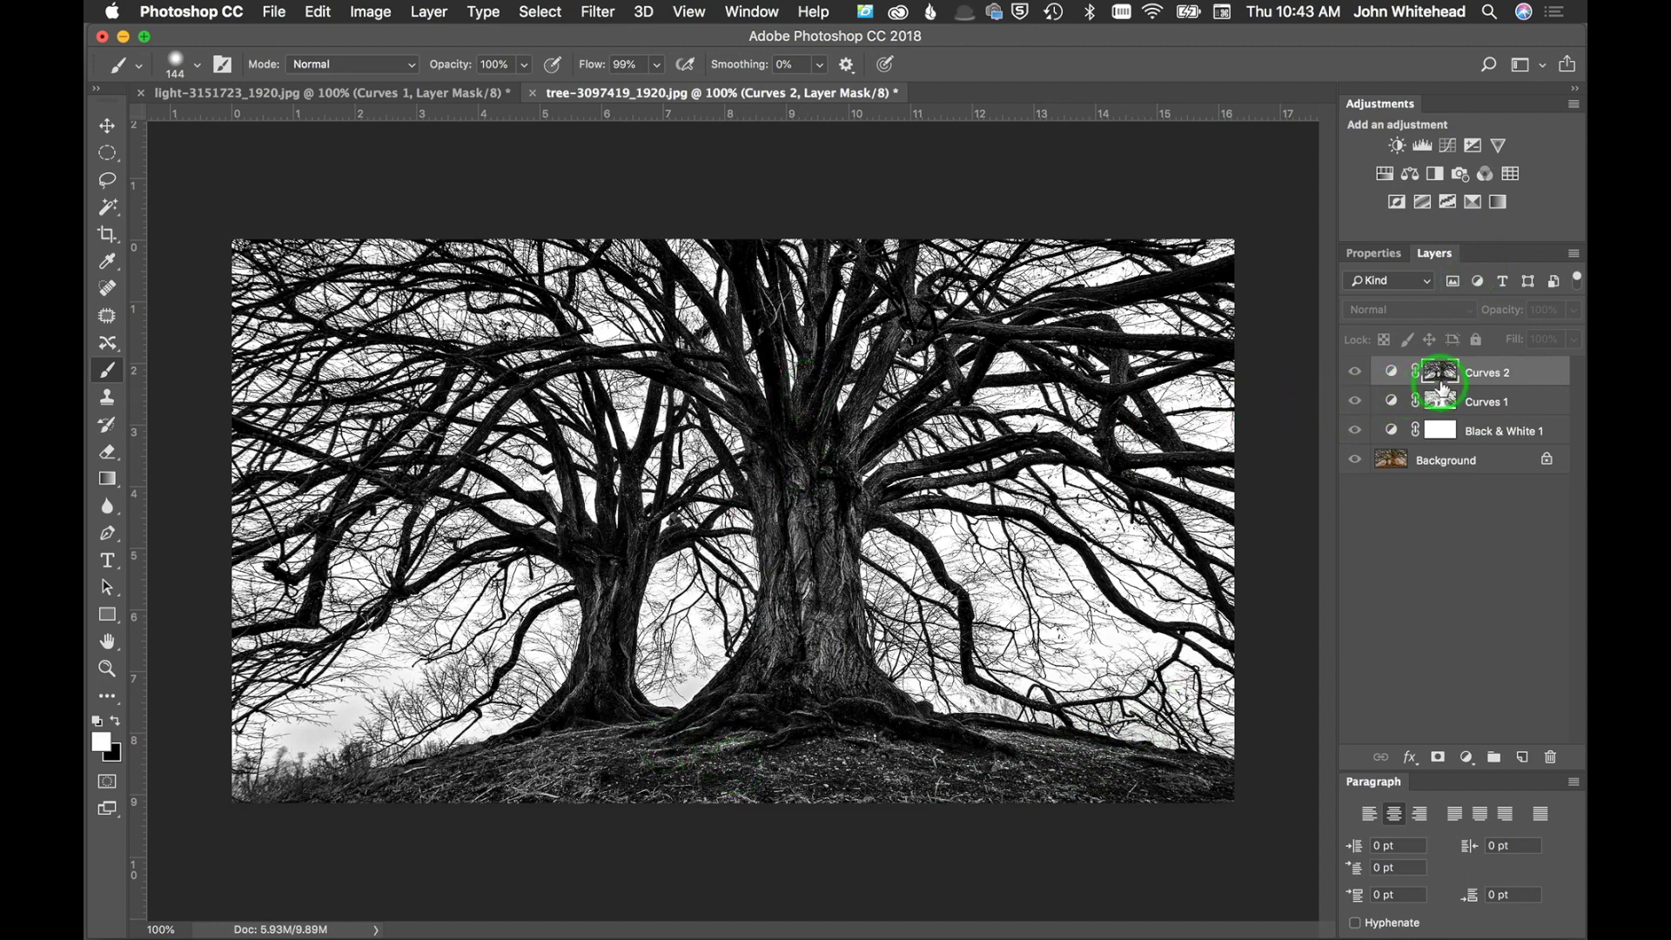
key(alt+super)
key(alt+super+z)
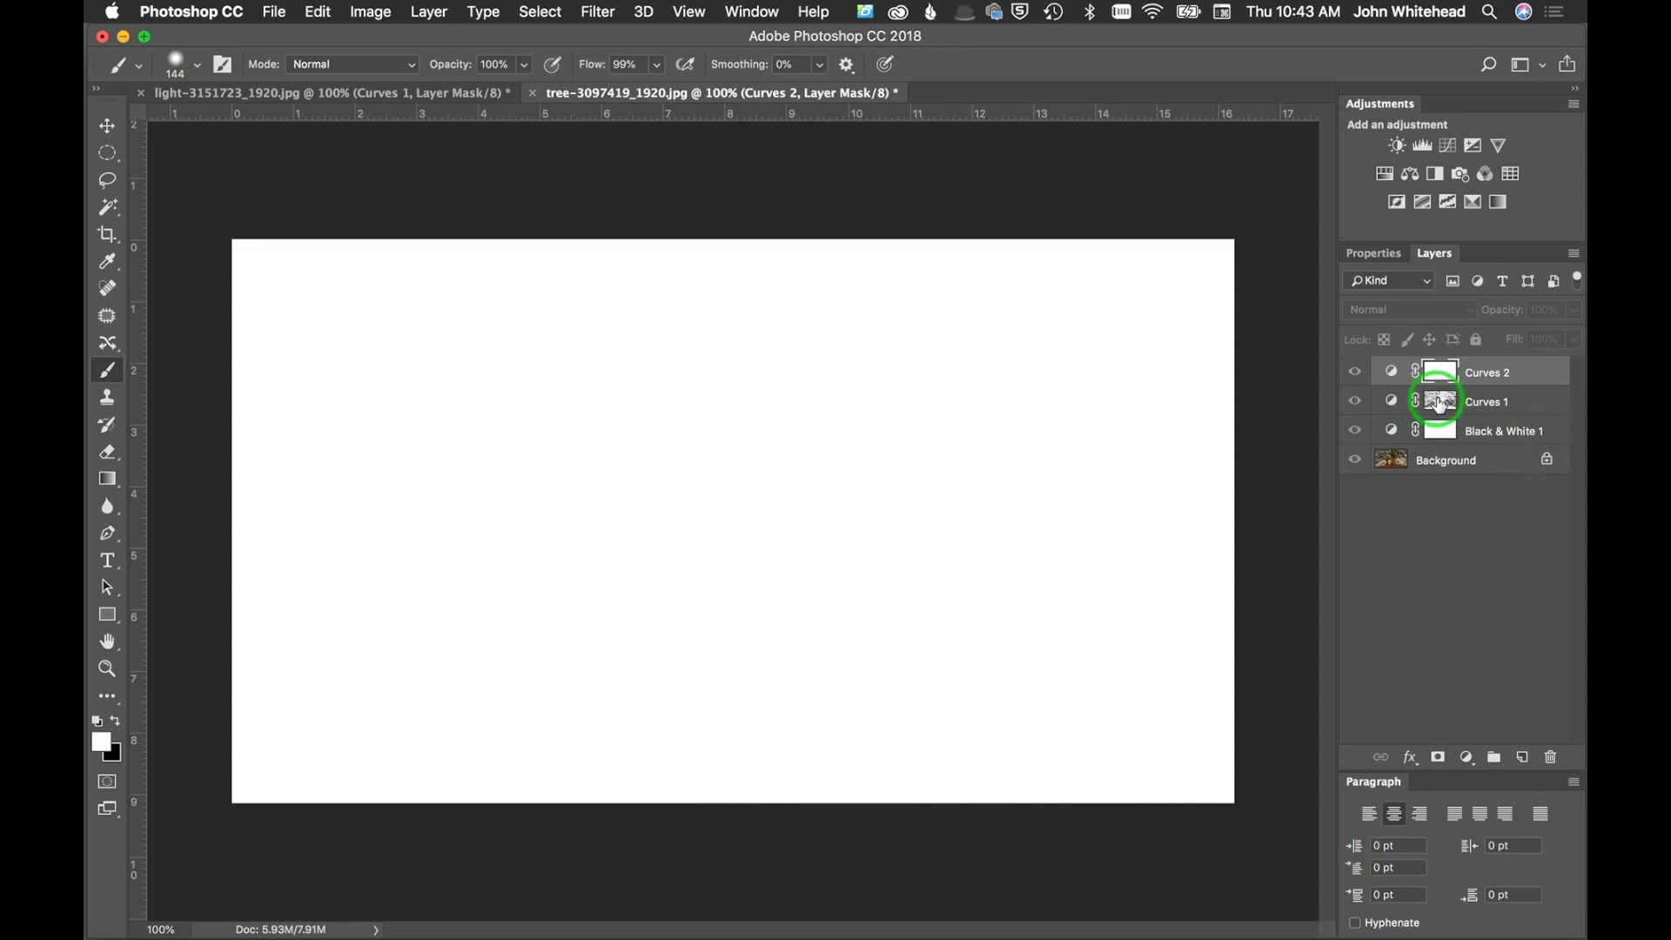
Step: Replace the Curves 2 mask with a copy of the Curves 1 mask and invert the copy
key(alt)
drag(1440, 403, 1449, 374)
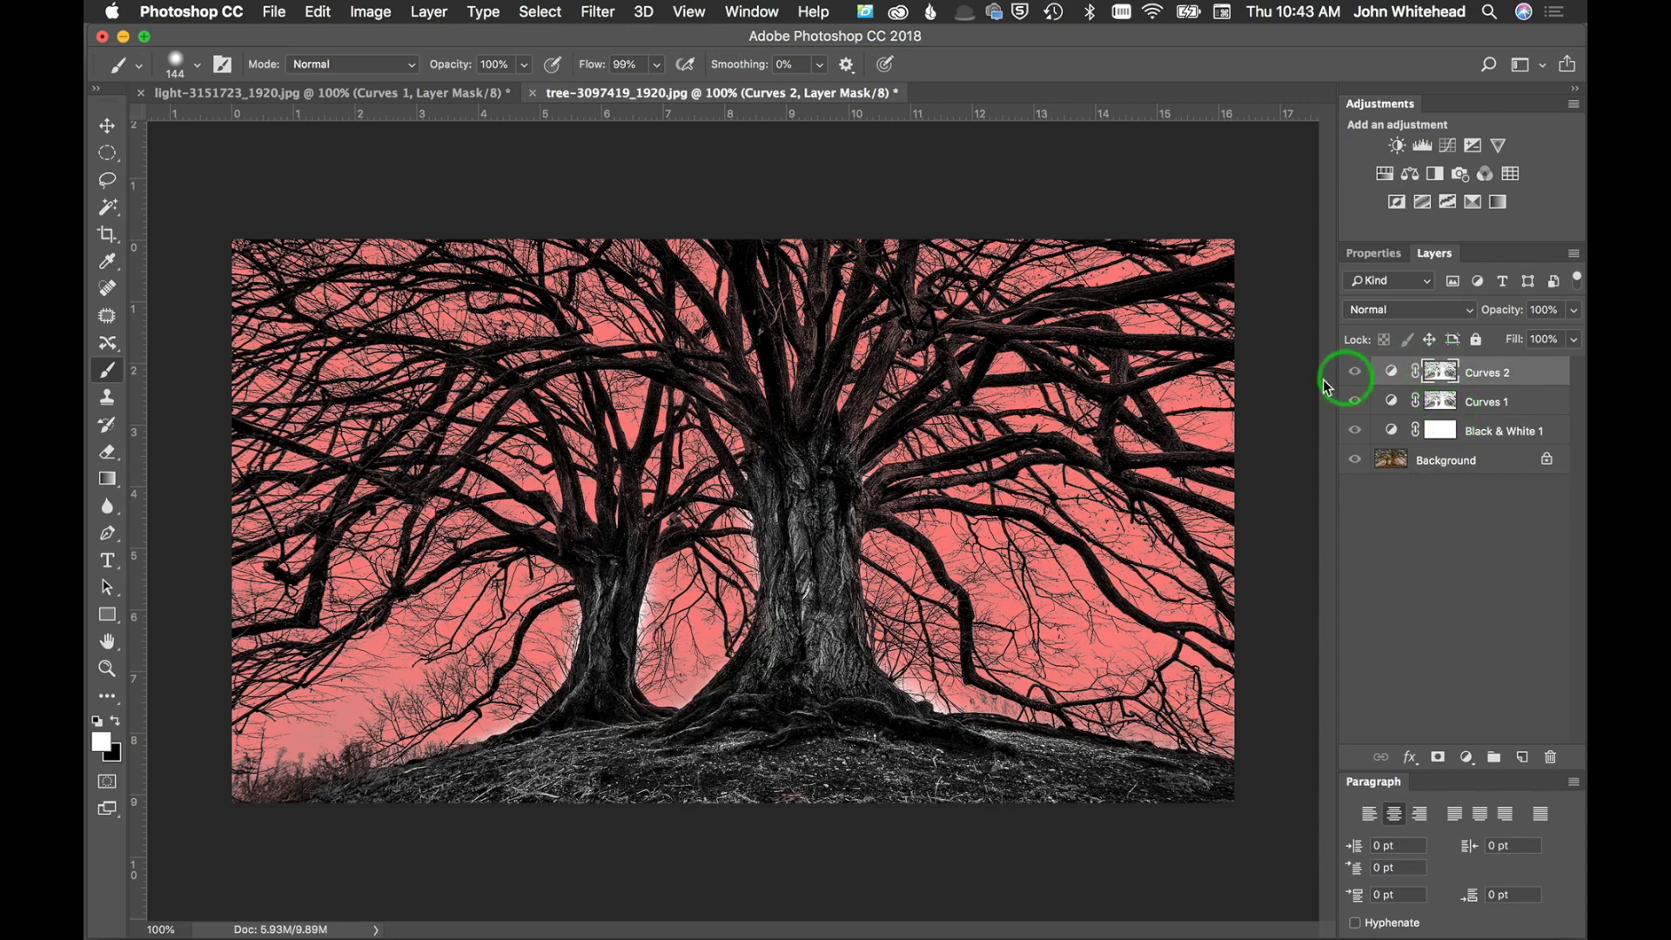
key(super+i)
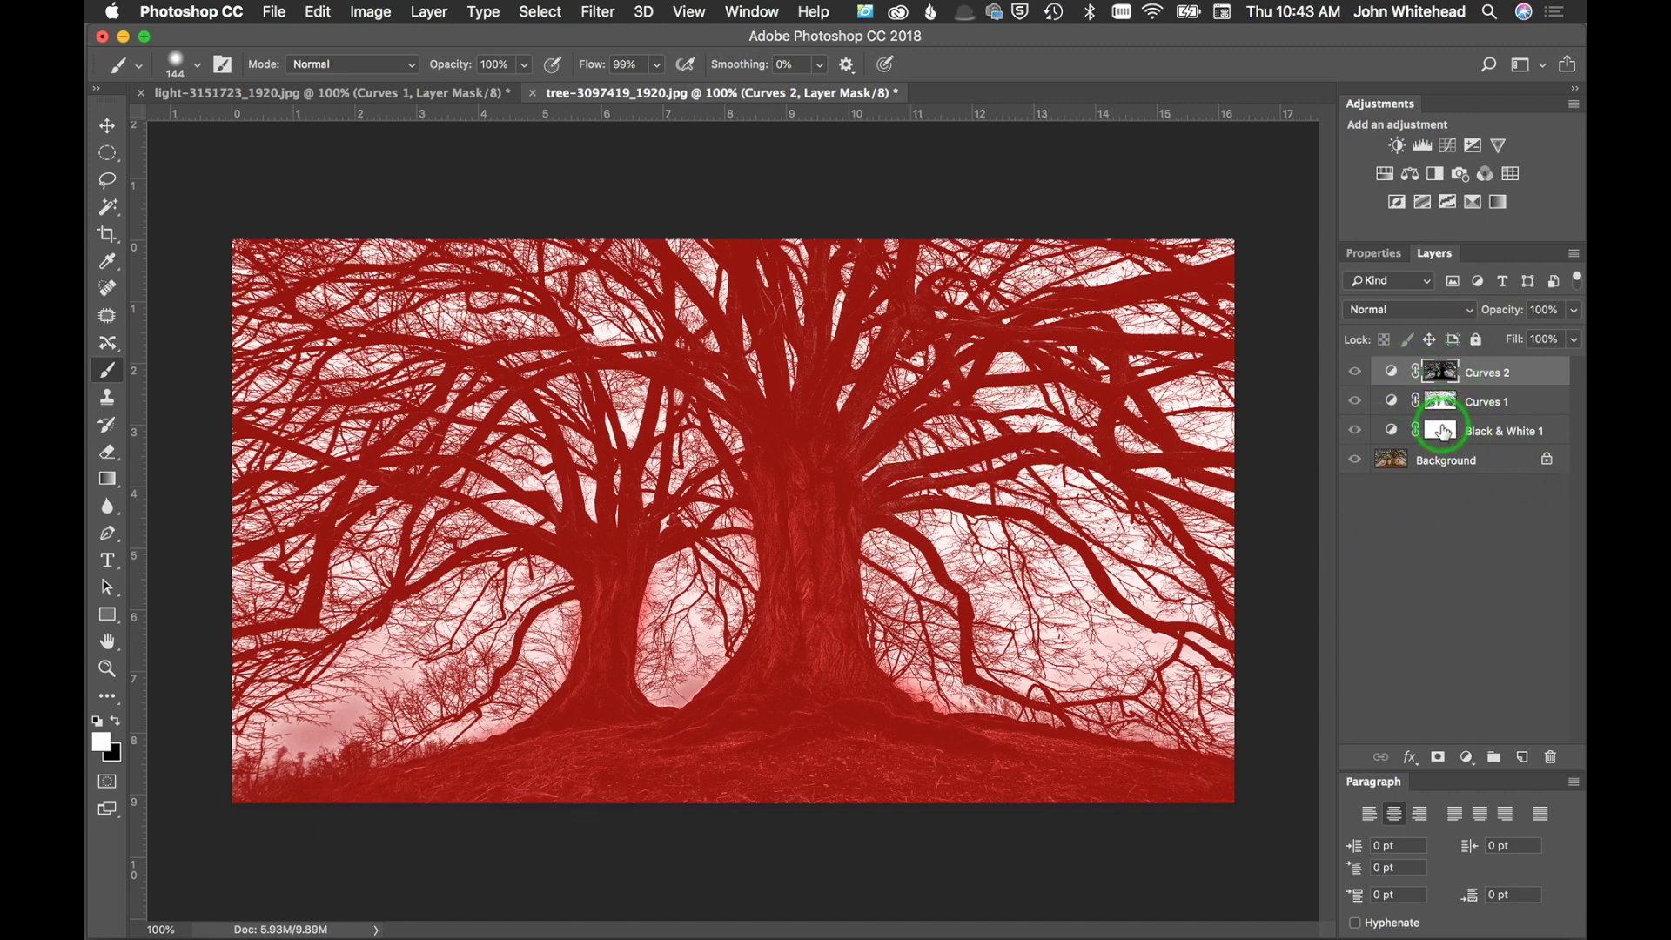
Step: Place Black & White 1, without its mask, above Curves 2 and leave Curves 2 with an inverted copy of the Curves 1 mask
drag(1442, 435, 1453, 372)
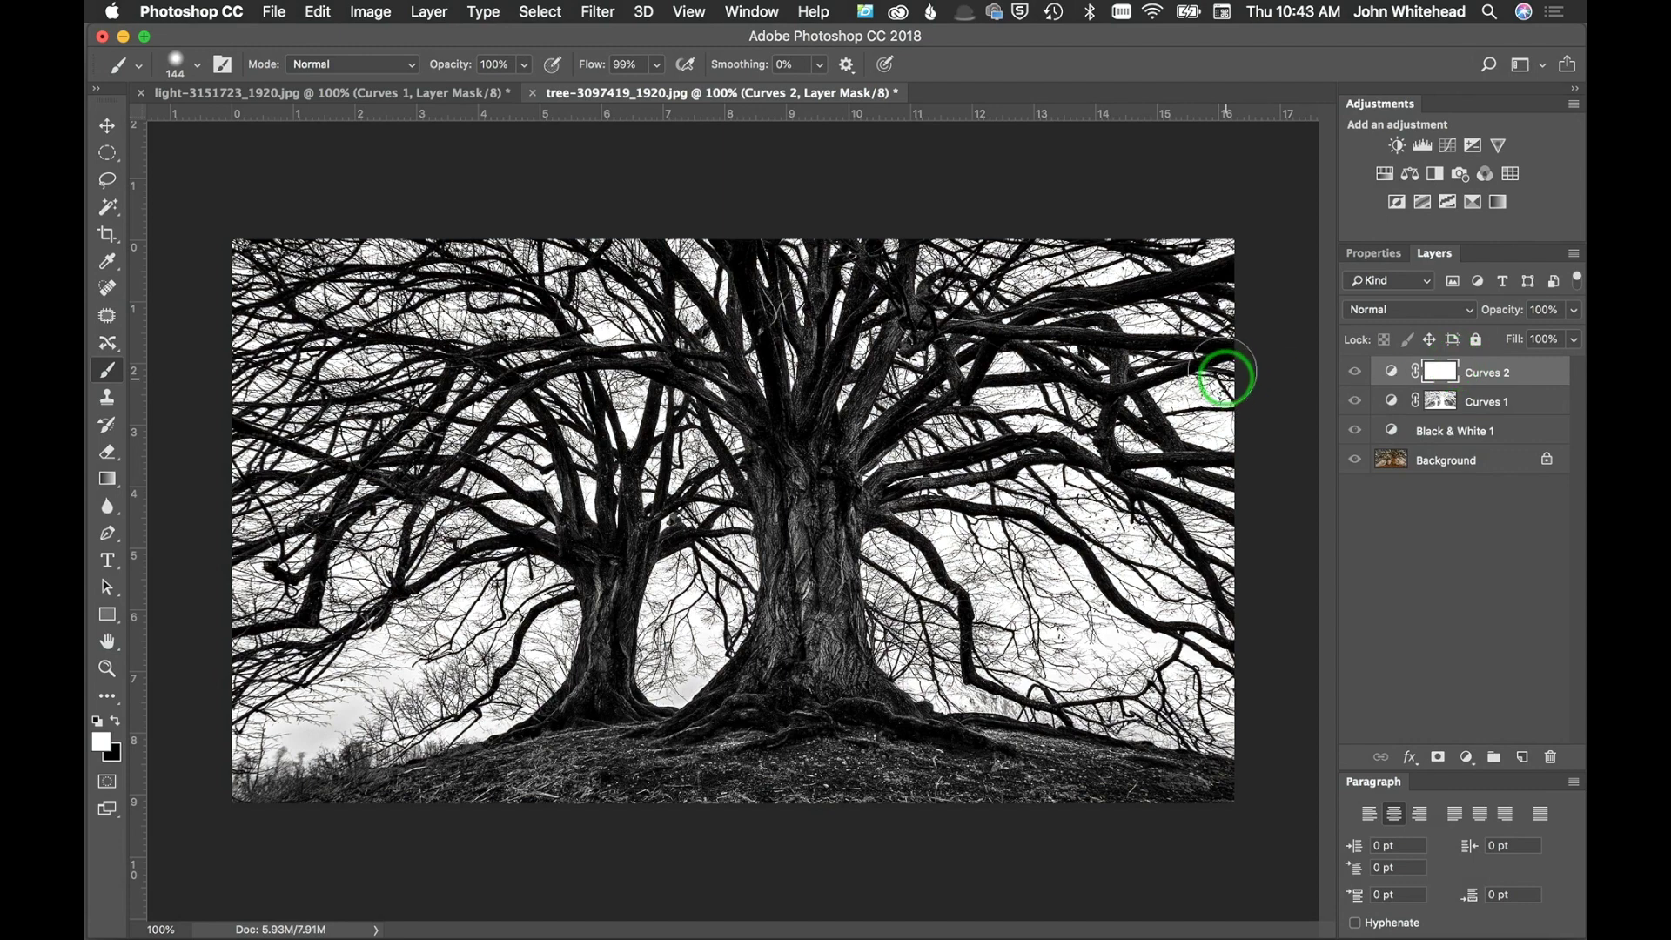
key(super+i)
click(1355, 401)
click(1355, 401)
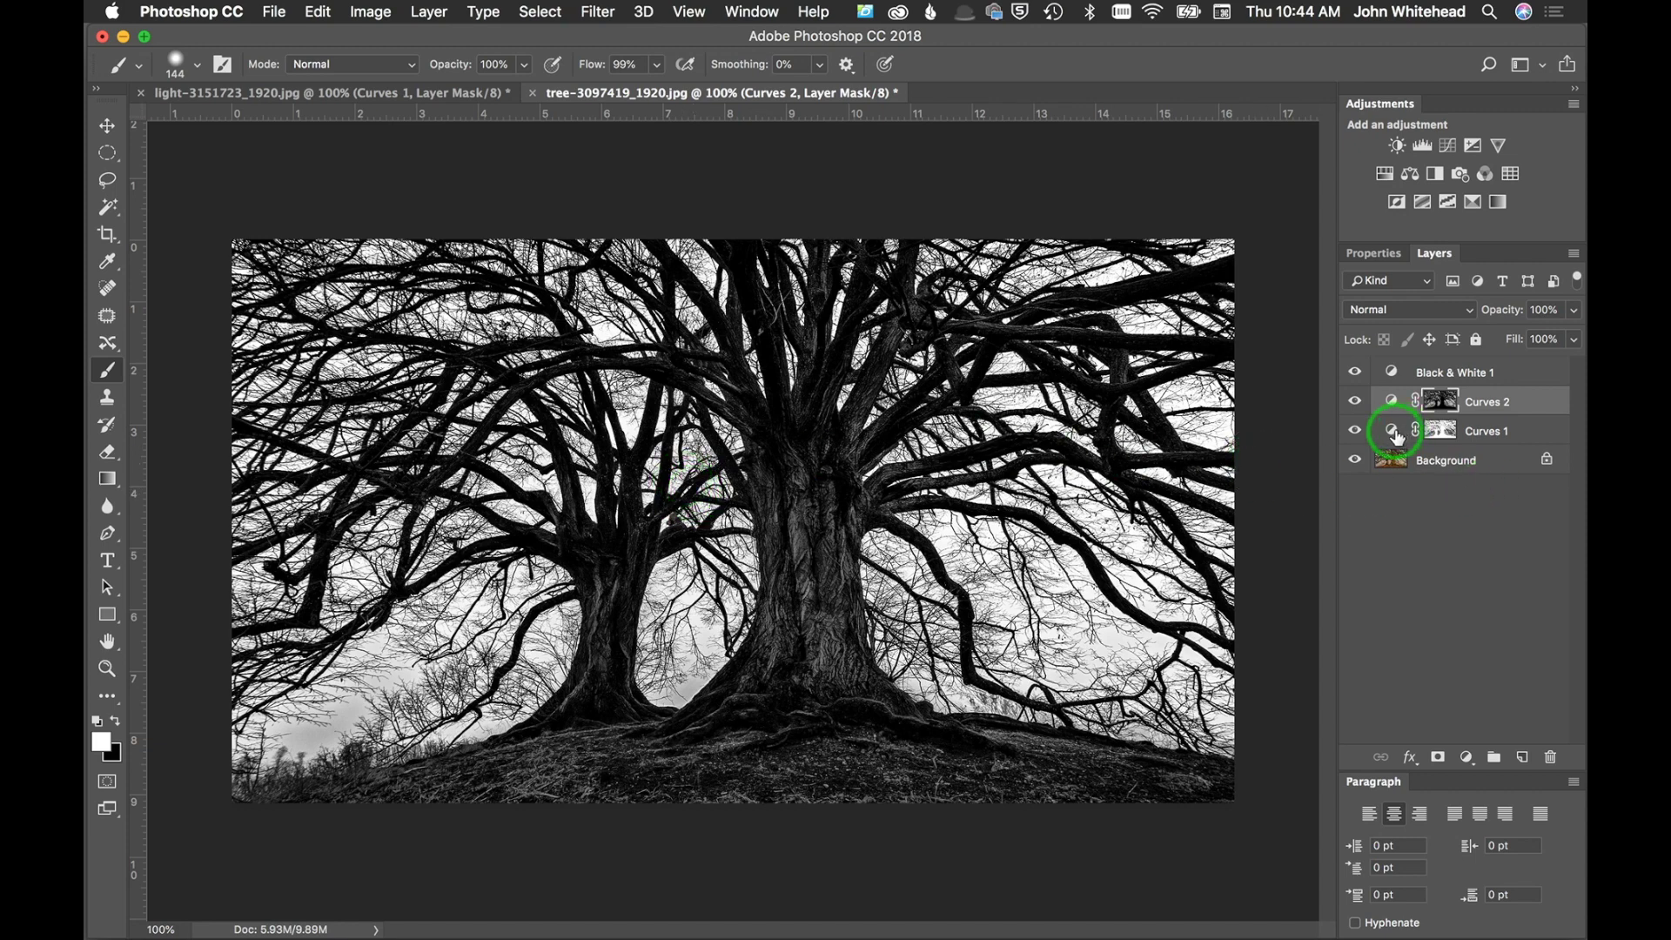
Step: Duplicate the Curves 1 layer twice and undo the second duplicate
click(1437, 430)
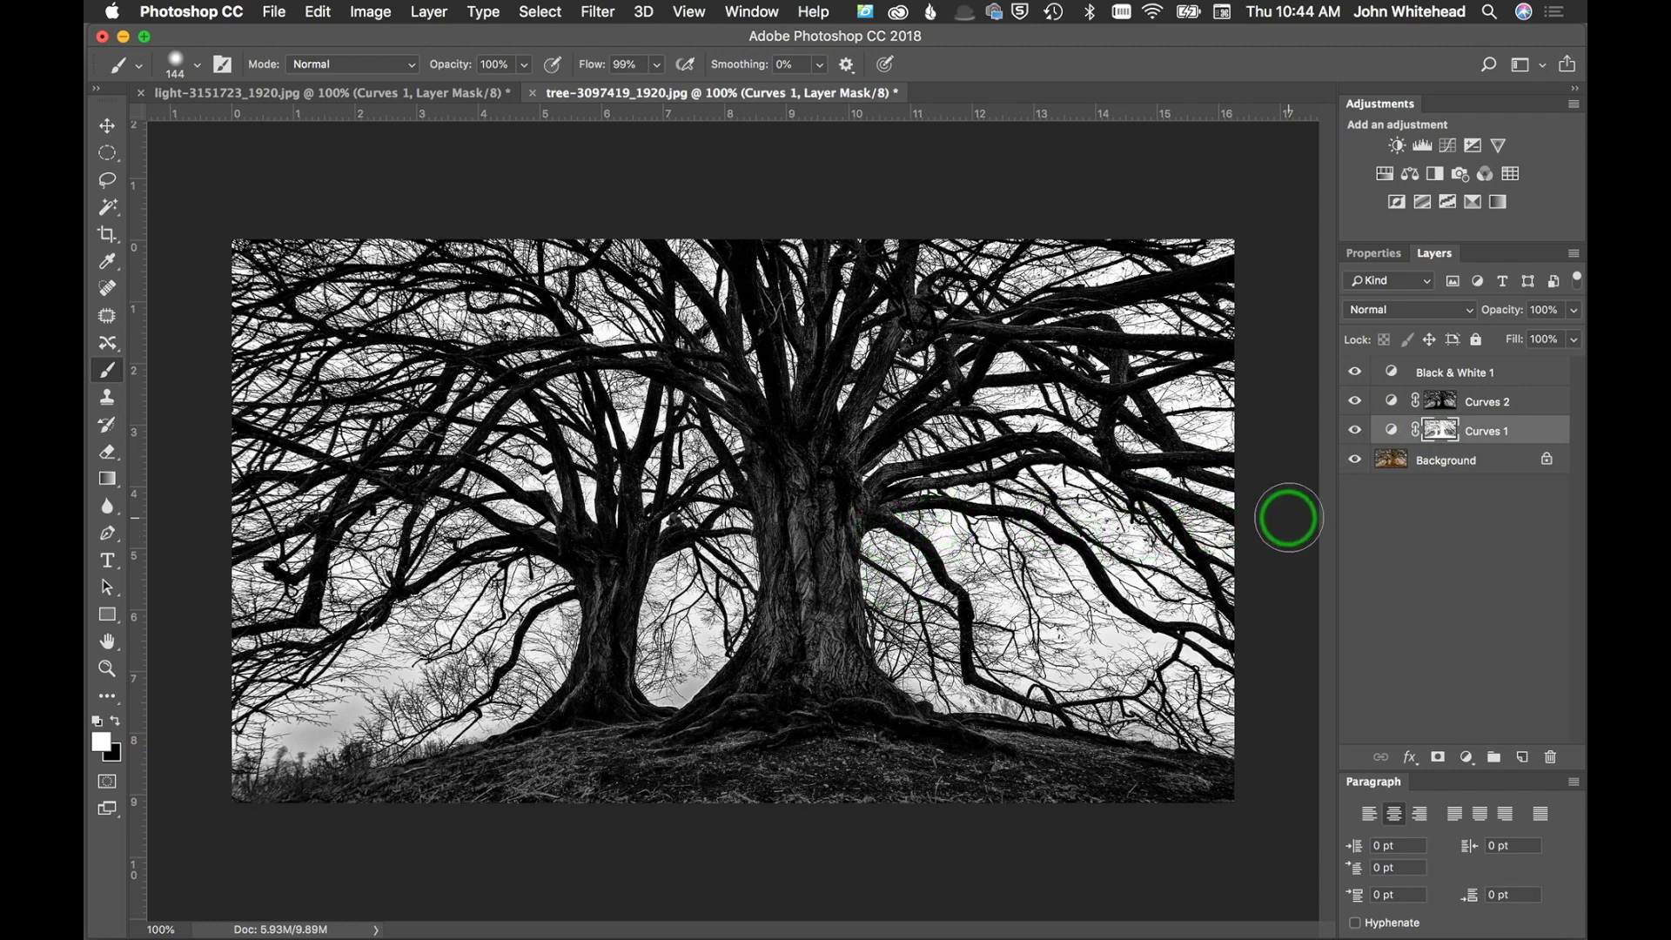
key(super)
key(super+j)
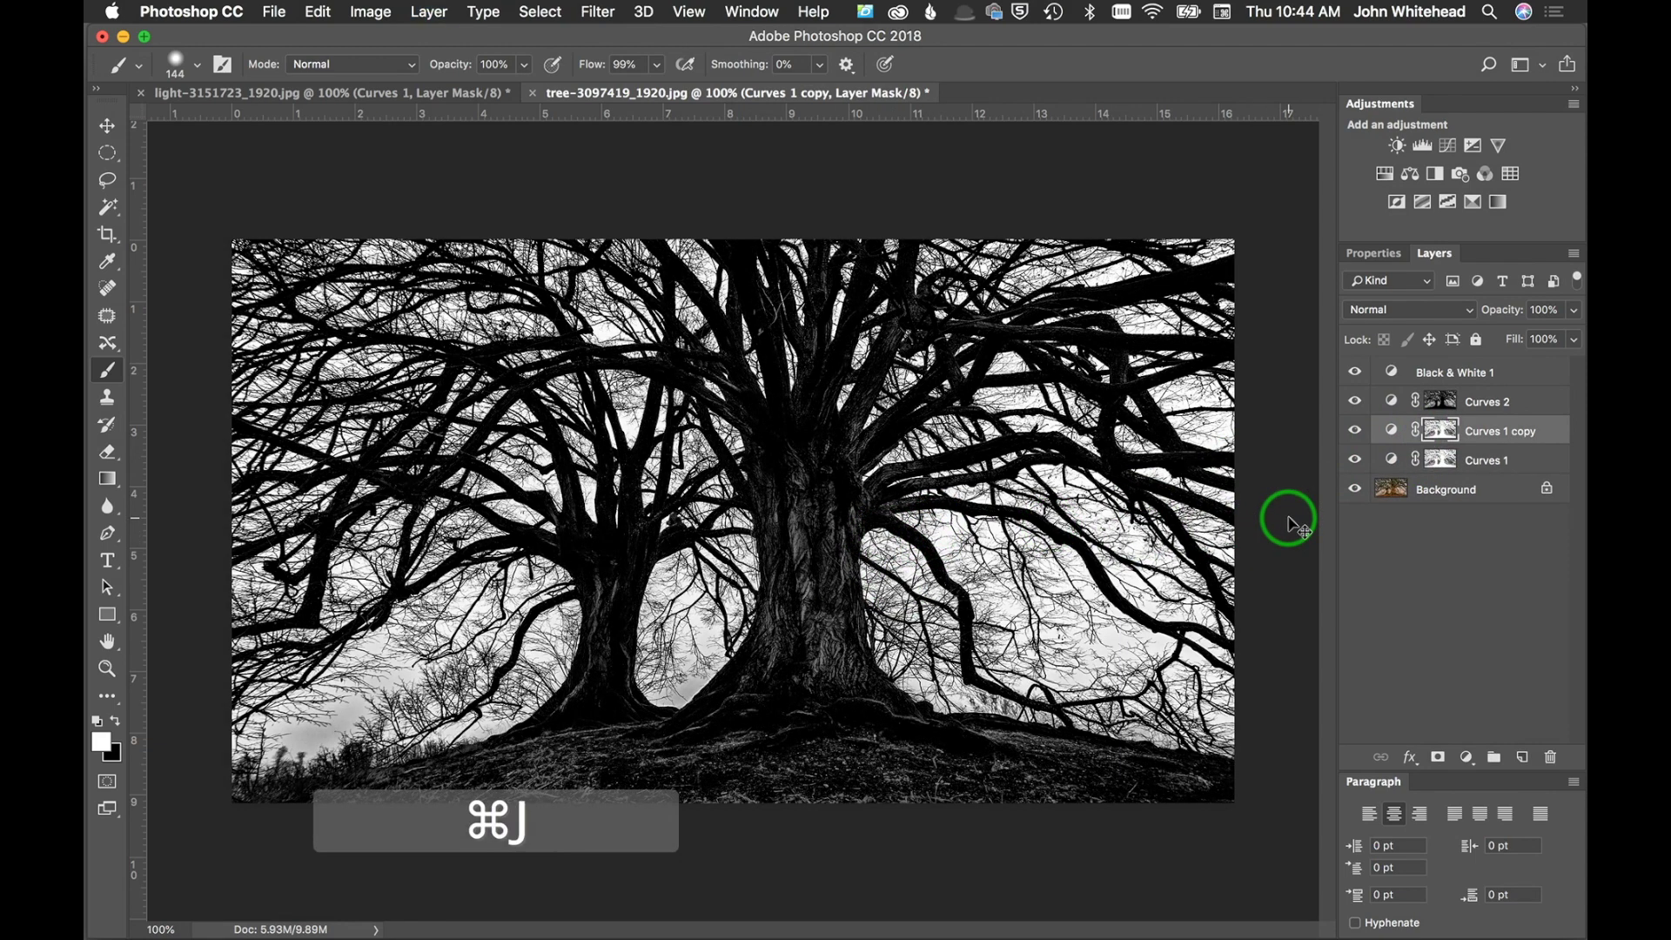
key(super+j)
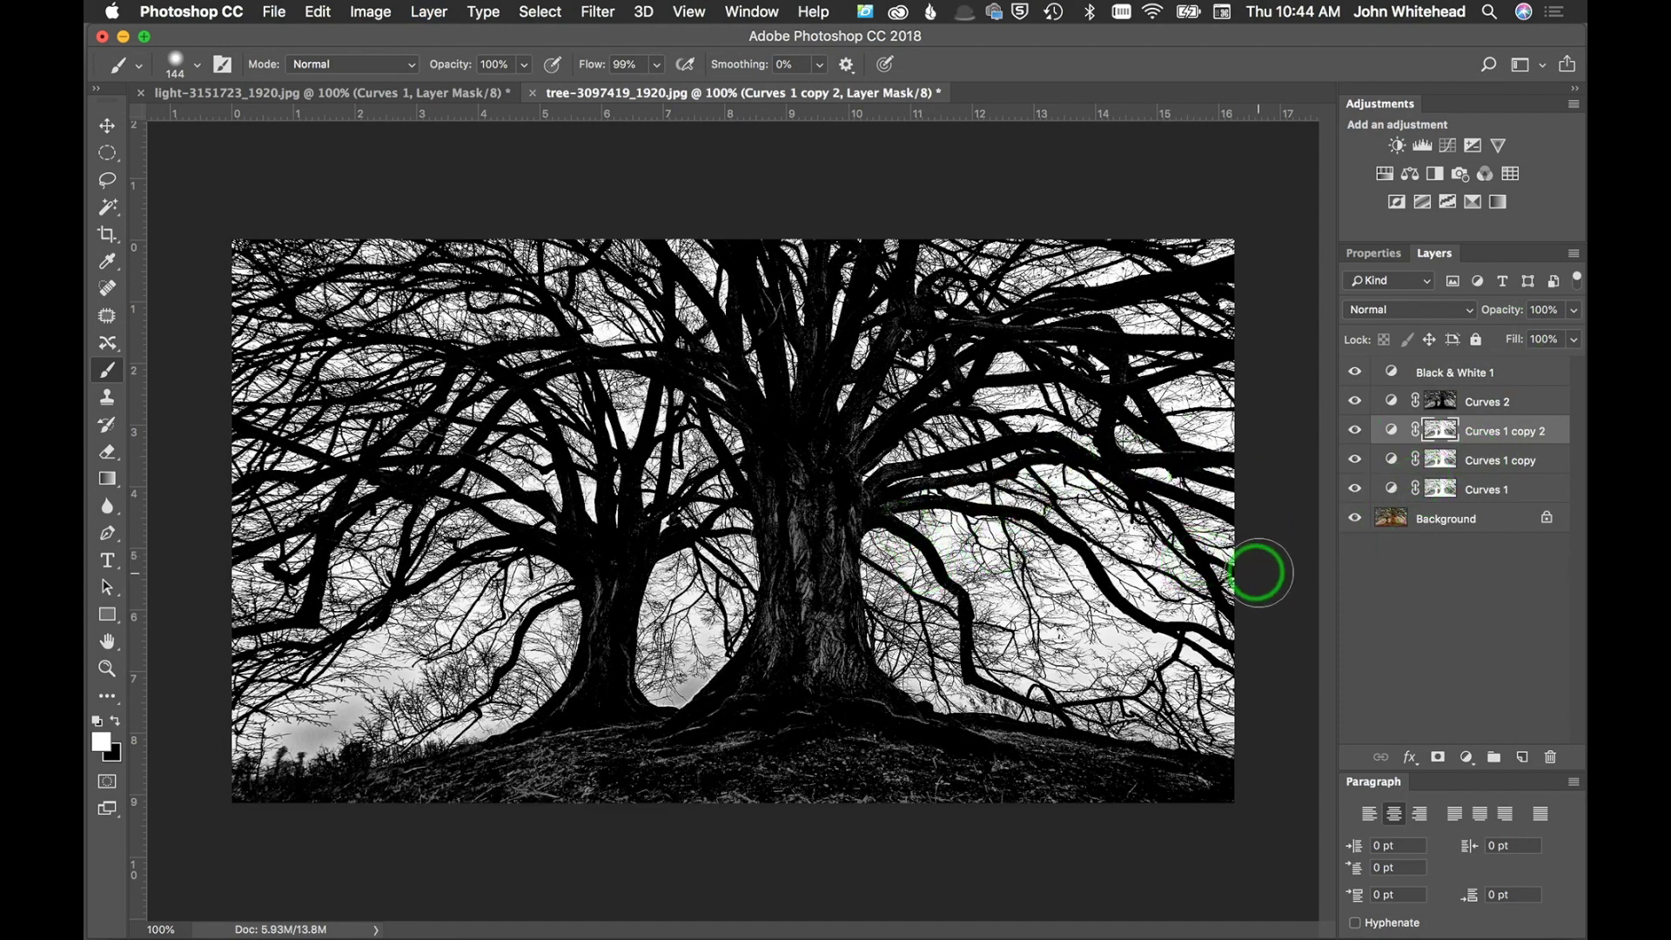
key(super)
key(super+z)
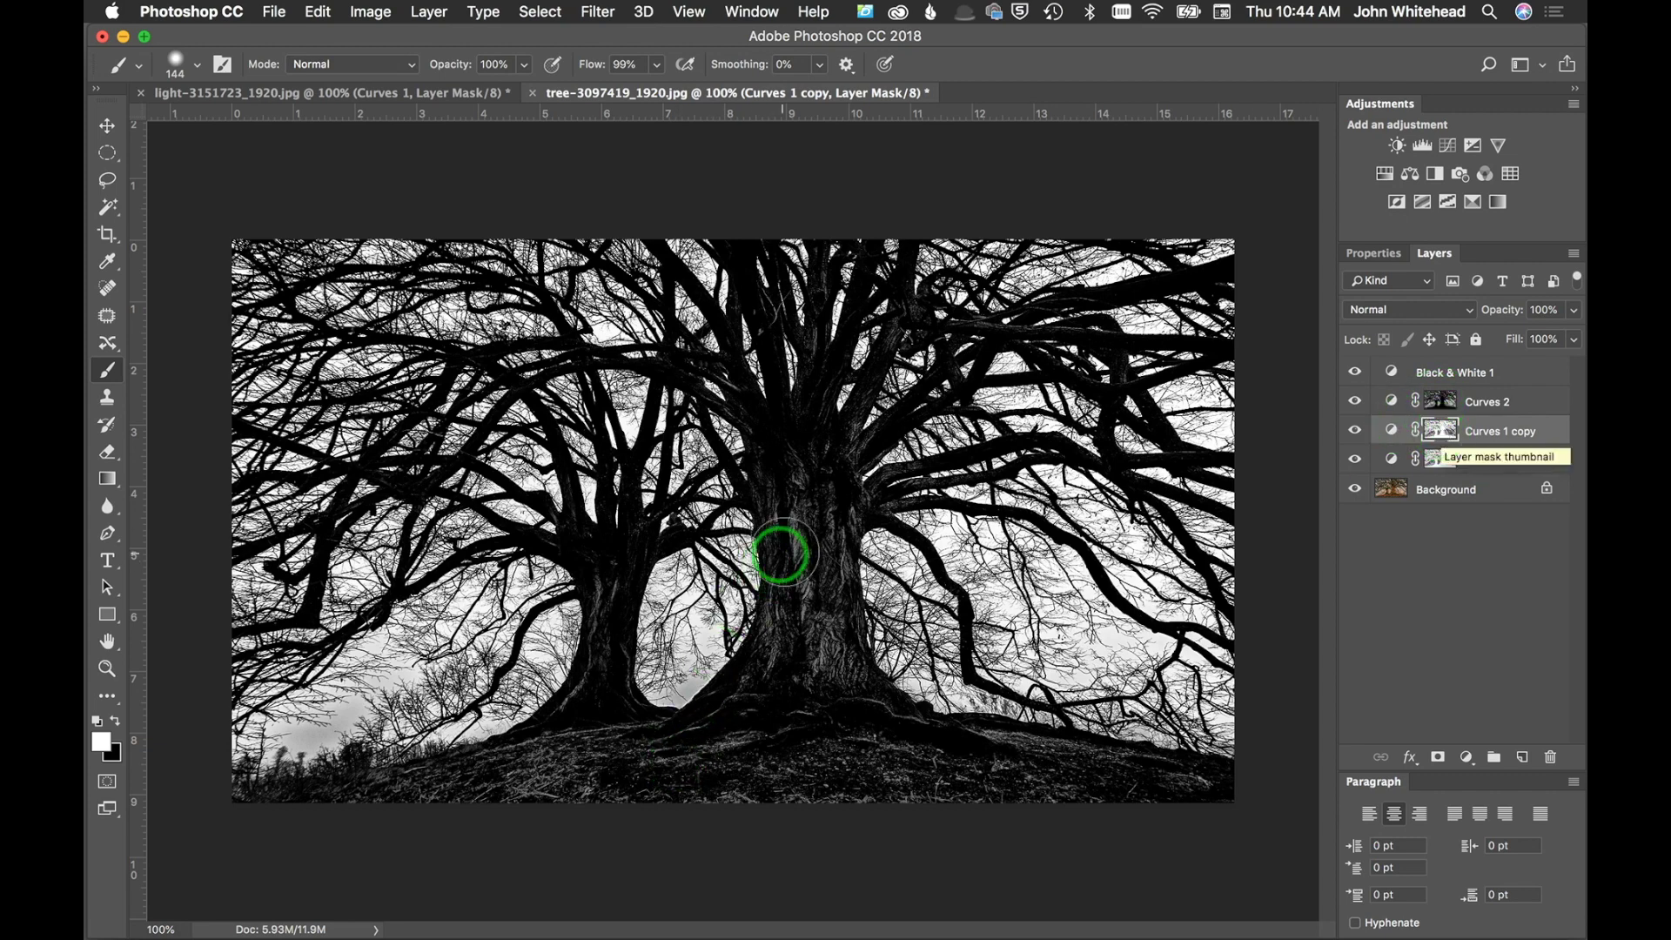
Step: Inspect the masks of Curves 1 copy and Curves 2 in full view, and return to the image
alt+click(1440, 428)
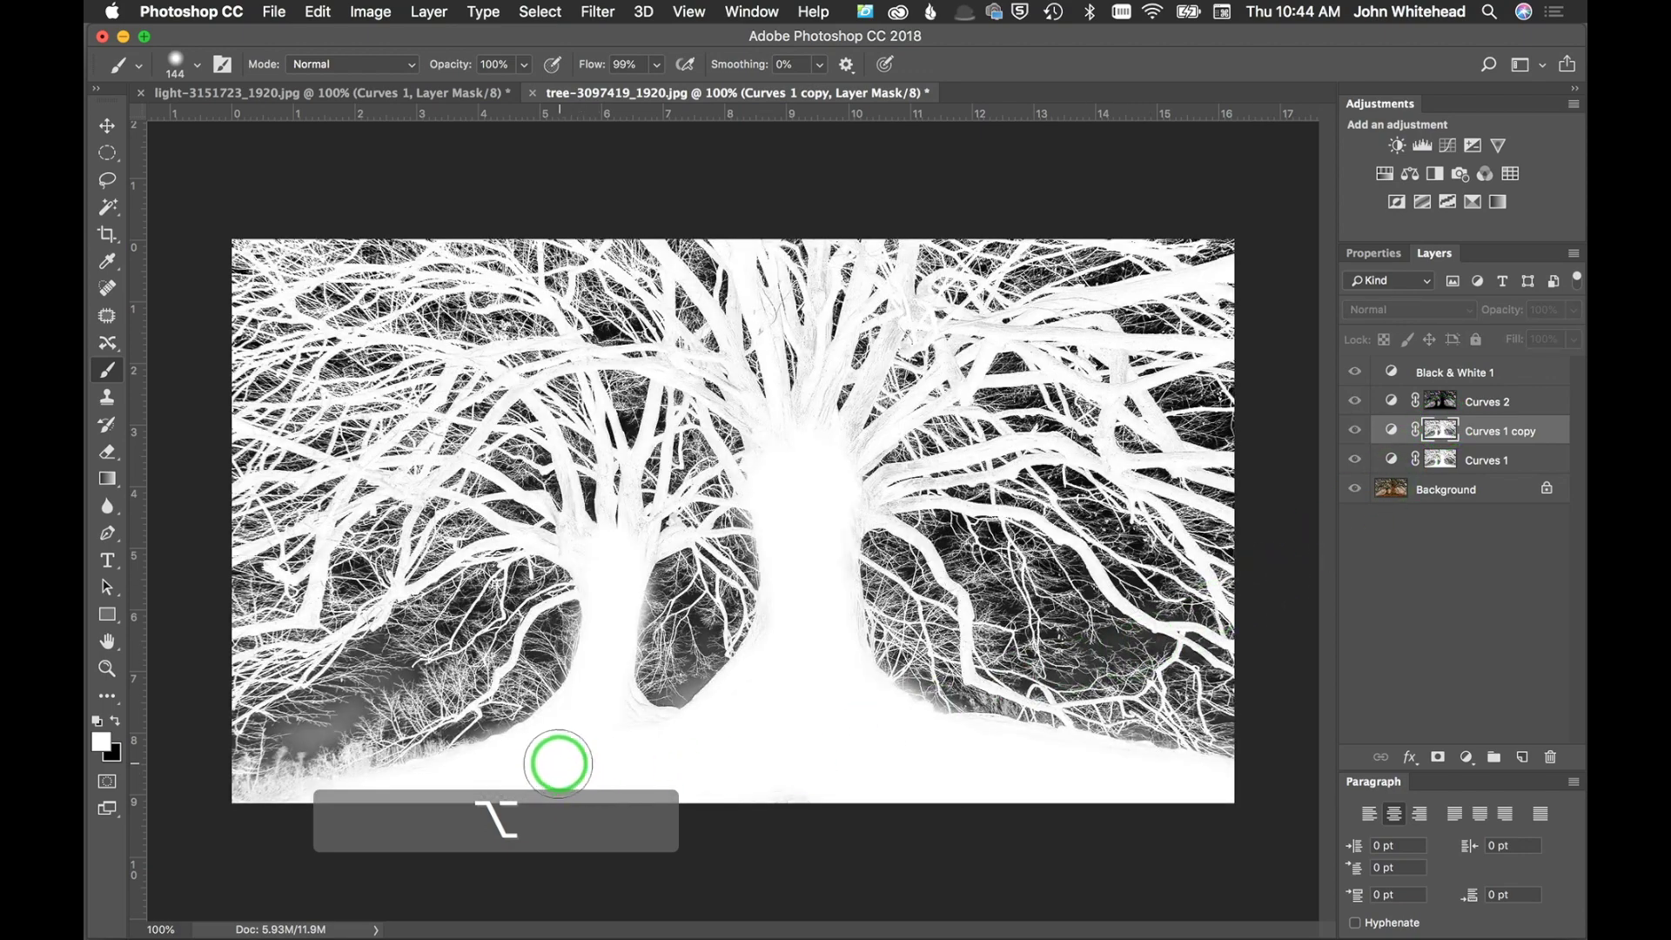
click(1443, 402)
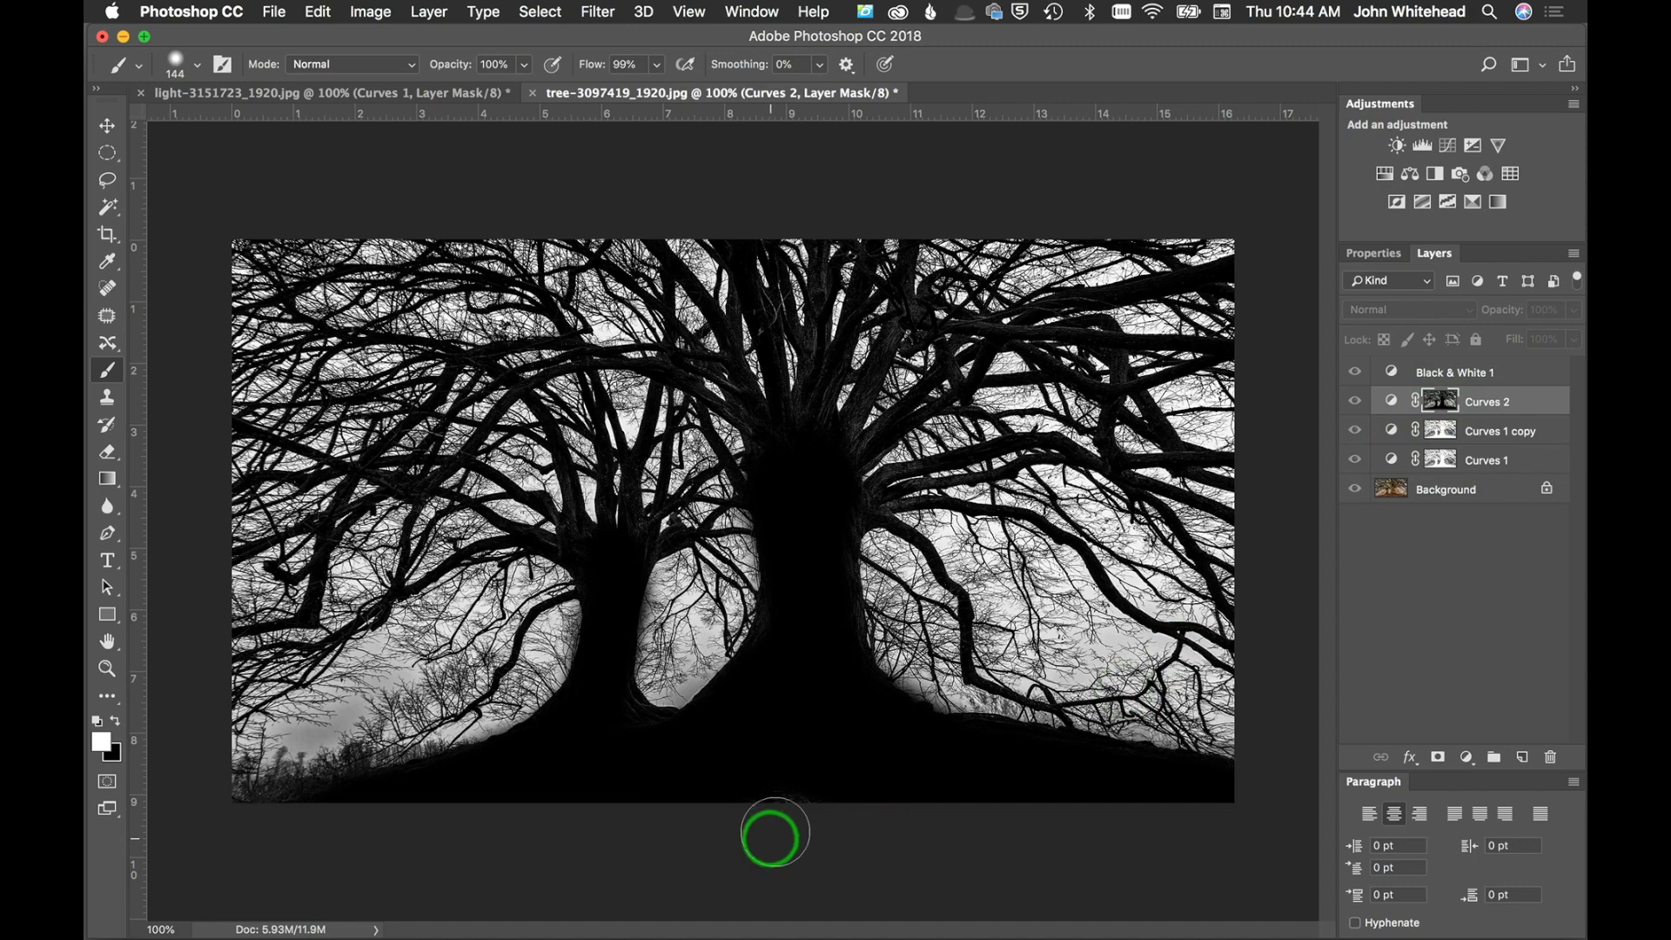
alt+click(1444, 400)
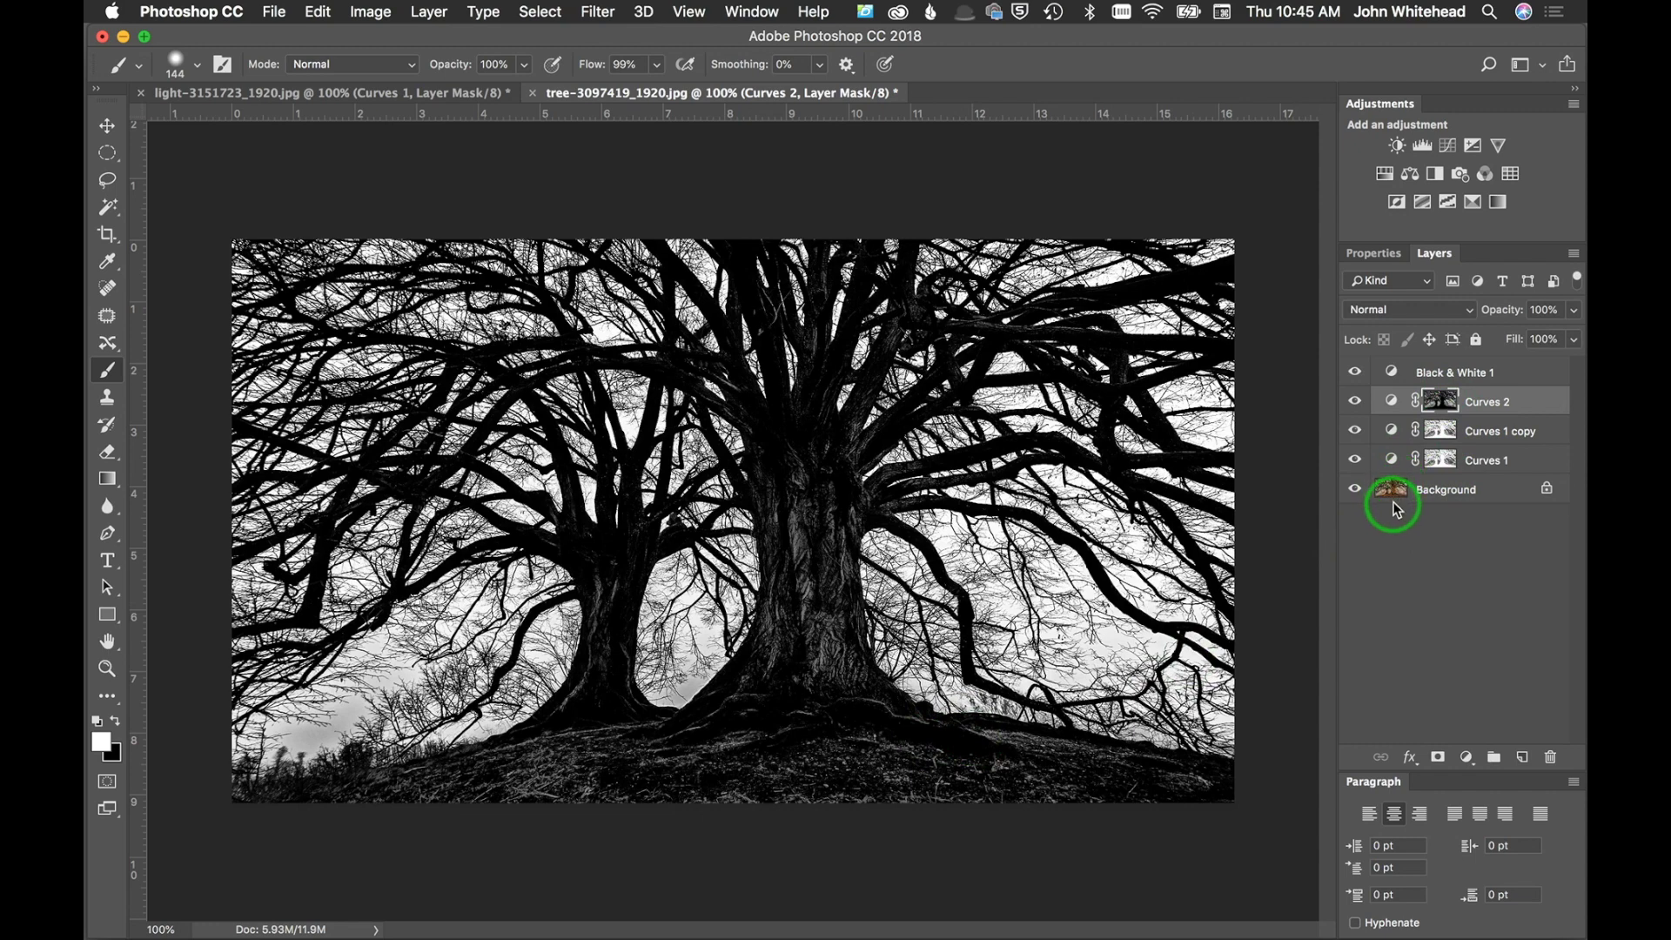
Step: Add a new layer above Curves 2 and paint the ground black with the 144 px brush at 100% opacity
click(1521, 758)
drag(939, 769, 992, 770)
key(super+z)
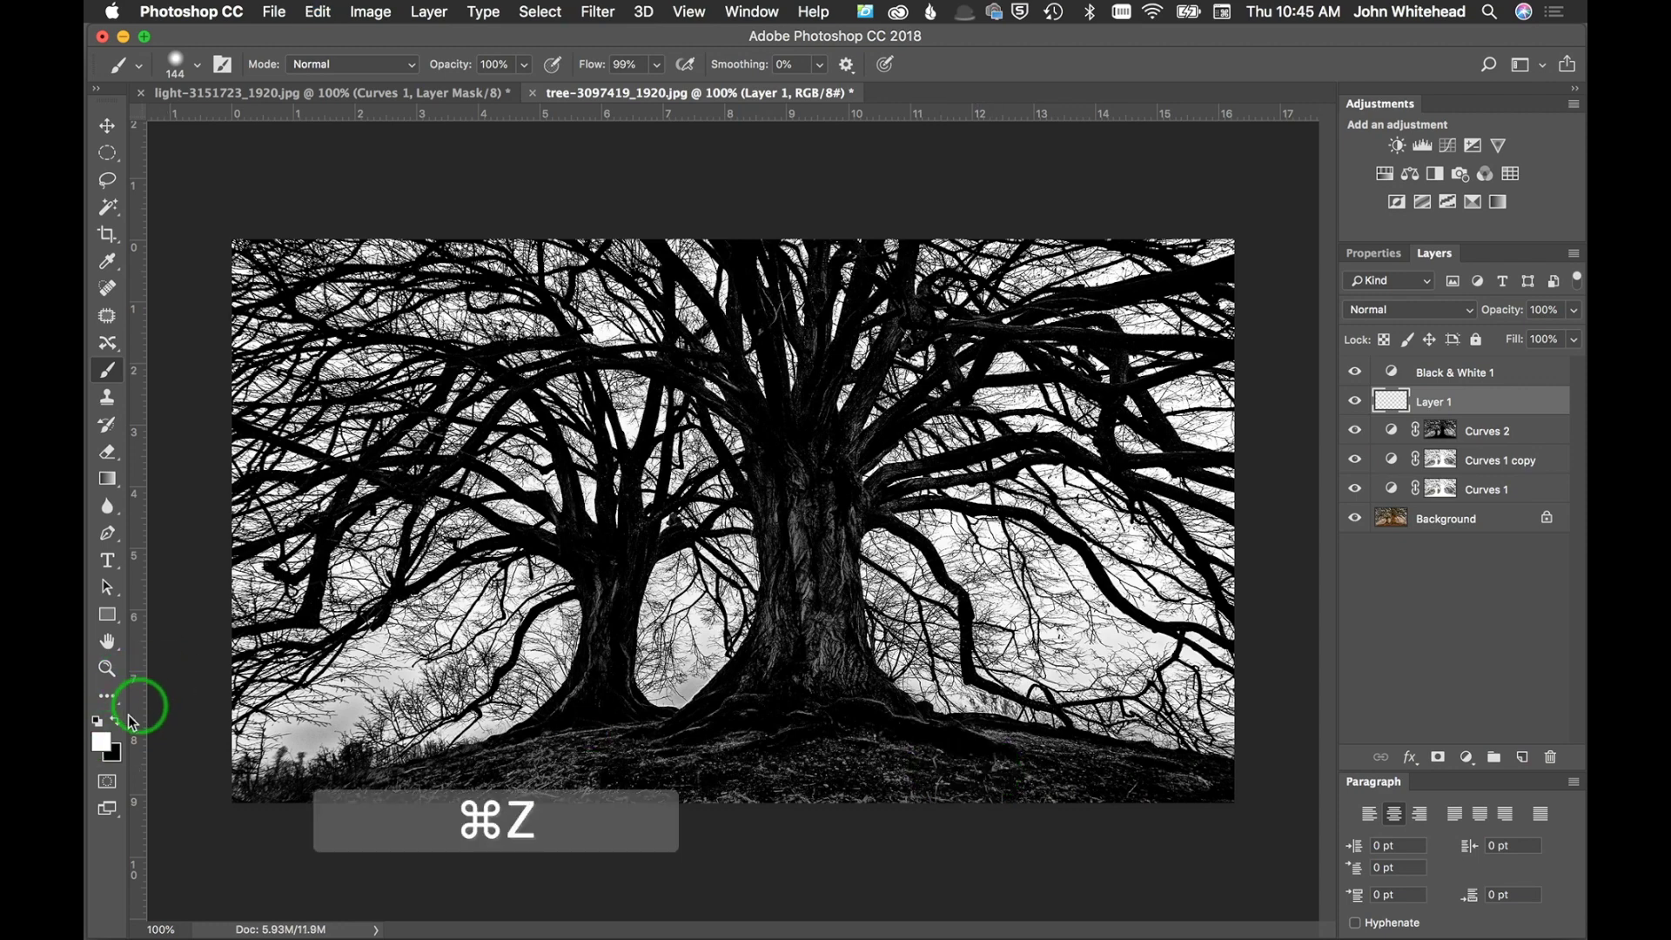
click(115, 722)
mouse_move(696, 764)
mouse_down()
mouse_move(746, 753)
mouse_move(702, 784)
mouse_move(947, 754)
mouse_move(1212, 795)
mouse_move(963, 804)
mouse_move(932, 787)
mouse_move(1048, 769)
mouse_move(795, 712)
mouse_move(232, 828)
mouse_move(619, 798)
mouse_move(711, 772)
mouse_up()
mouse_move(585, 727)
mouse_down()
mouse_move(503, 775)
mouse_move(705, 735)
mouse_up()
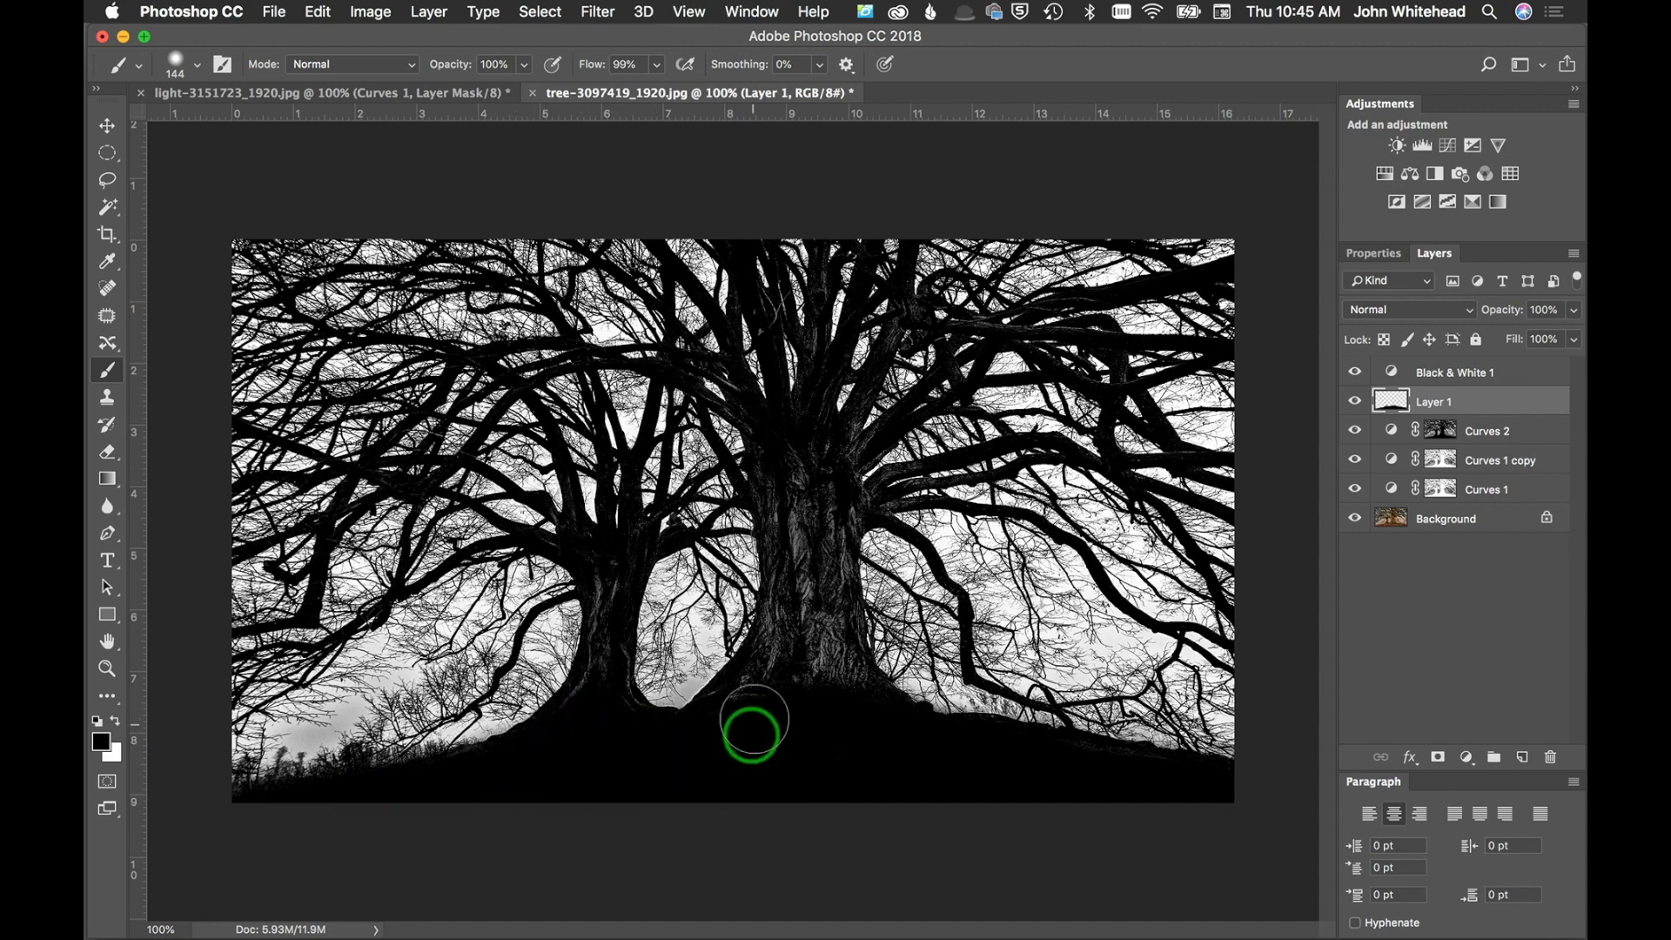
Step: Reduce the brush to 97 px and paint both tree trunks black on Layer 1
drag(799, 661, 772, 657)
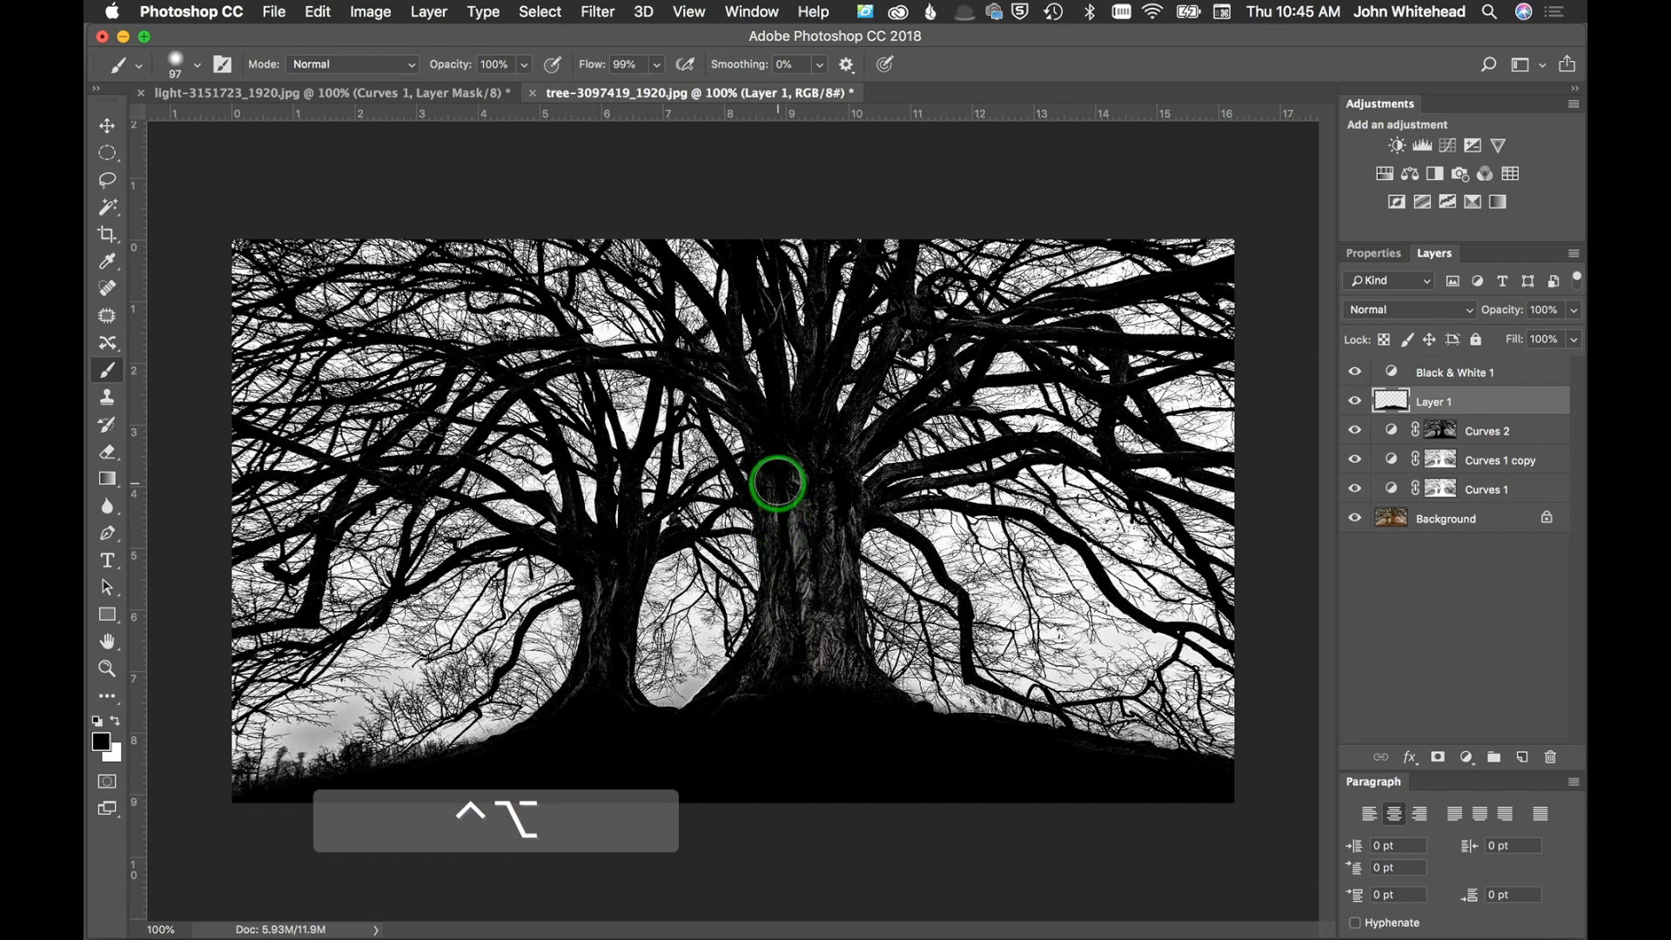
mouse_move(784, 467)
mouse_down()
mouse_move(790, 566)
mouse_move(759, 716)
mouse_move(753, 702)
mouse_move(730, 717)
mouse_move(792, 706)
mouse_move(802, 661)
mouse_move(856, 701)
mouse_move(811, 455)
mouse_move(807, 661)
mouse_move(701, 722)
mouse_up()
mouse_move(587, 705)
mouse_down()
mouse_move(617, 564)
mouse_move(575, 731)
mouse_move(608, 686)
mouse_move(632, 746)
mouse_up()
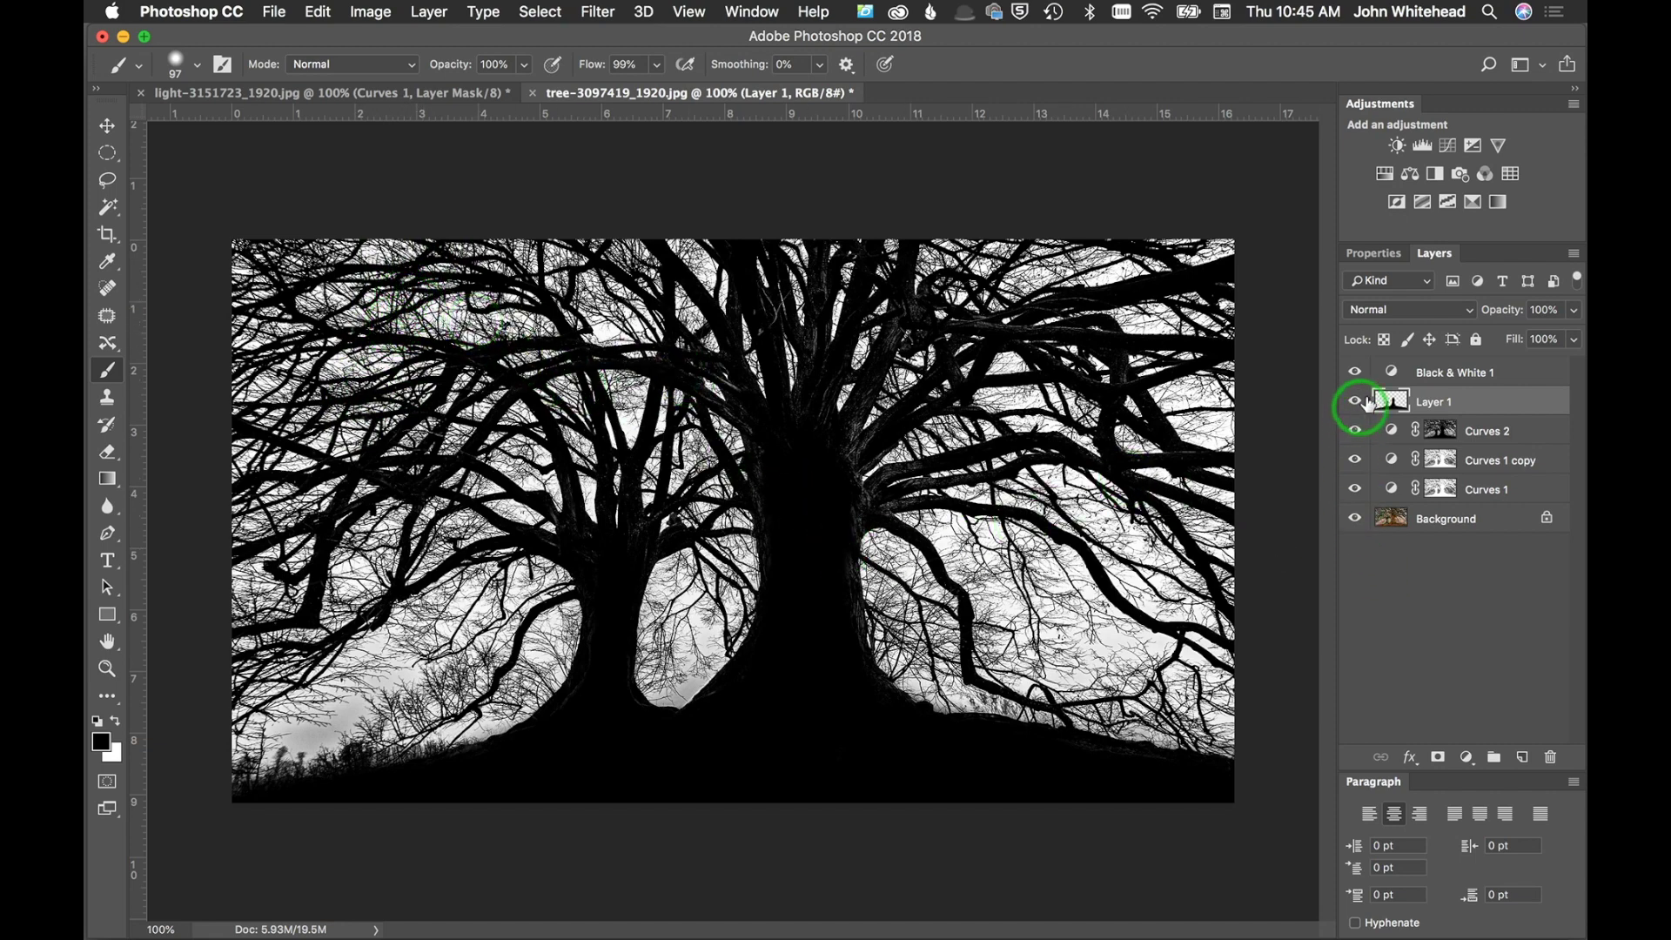
Step: Group all layers above the Background, and hide and show the group to compare the edit with the original photo
shift+click(1403, 492)
key(super+g)
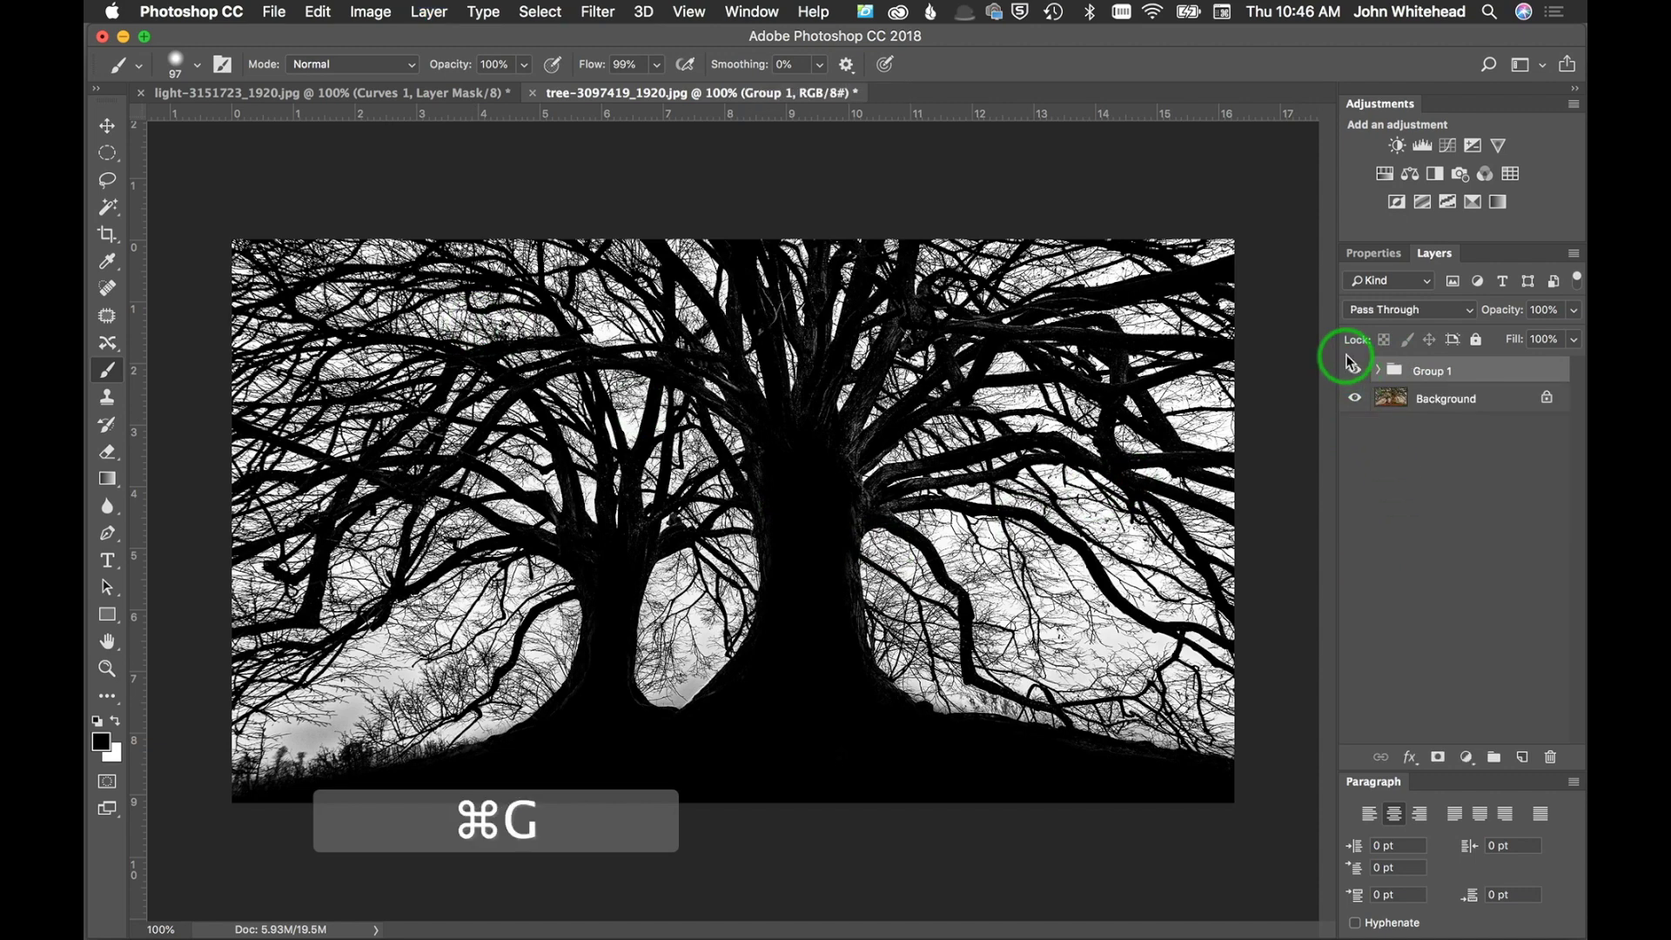
click(1354, 371)
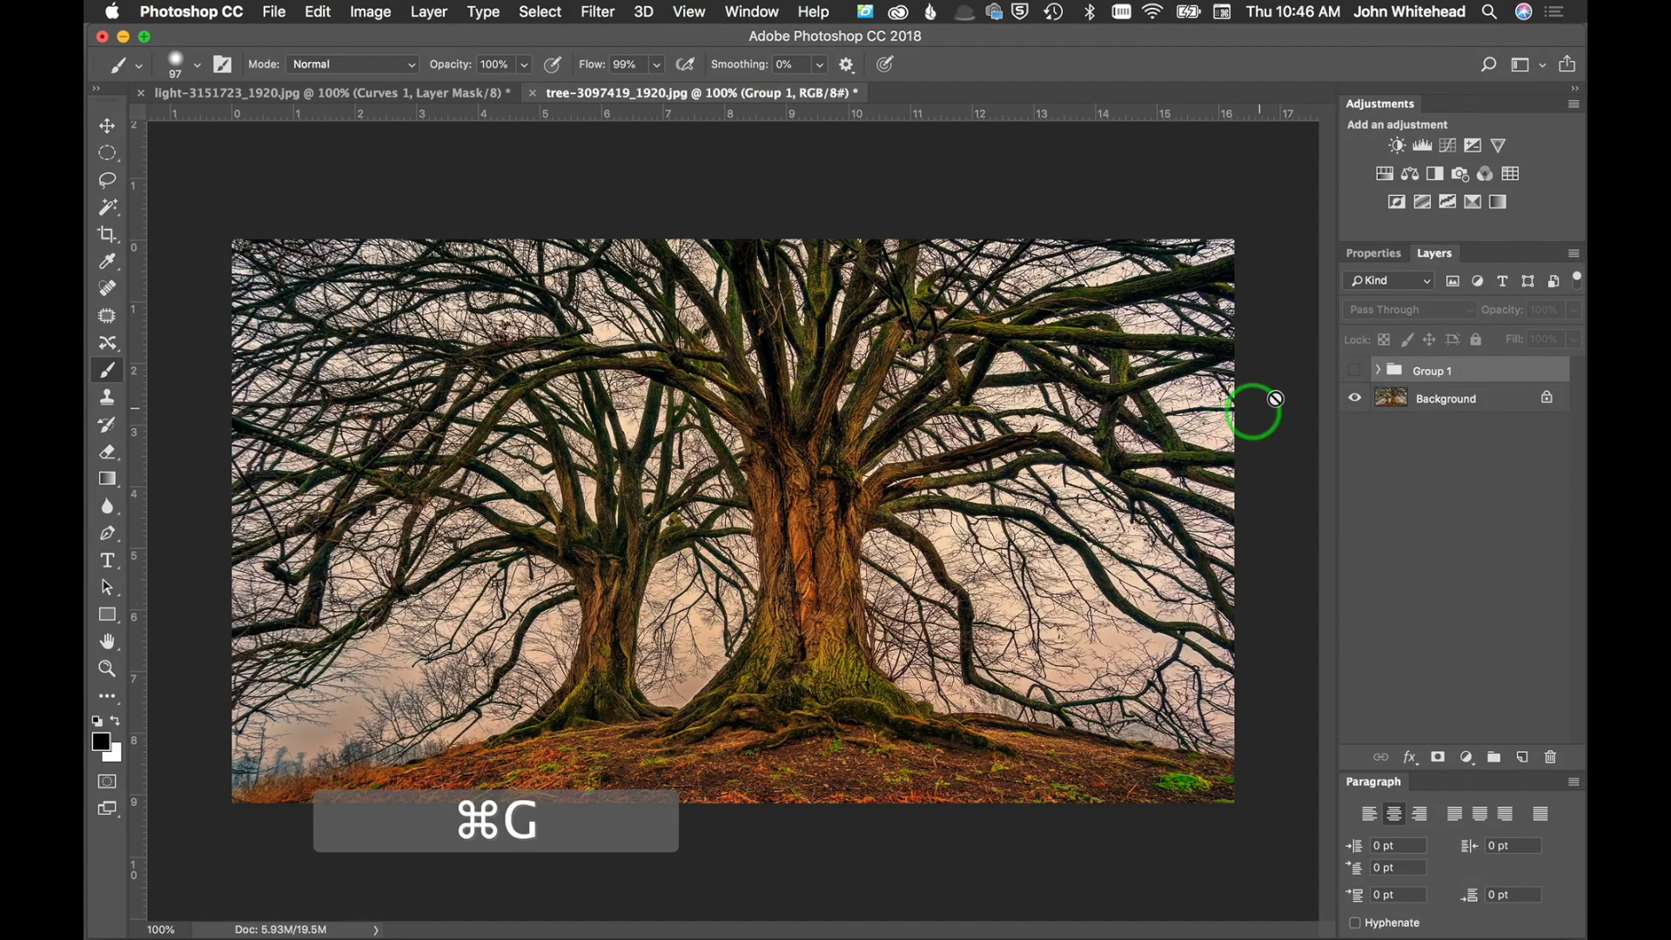
click(1354, 372)
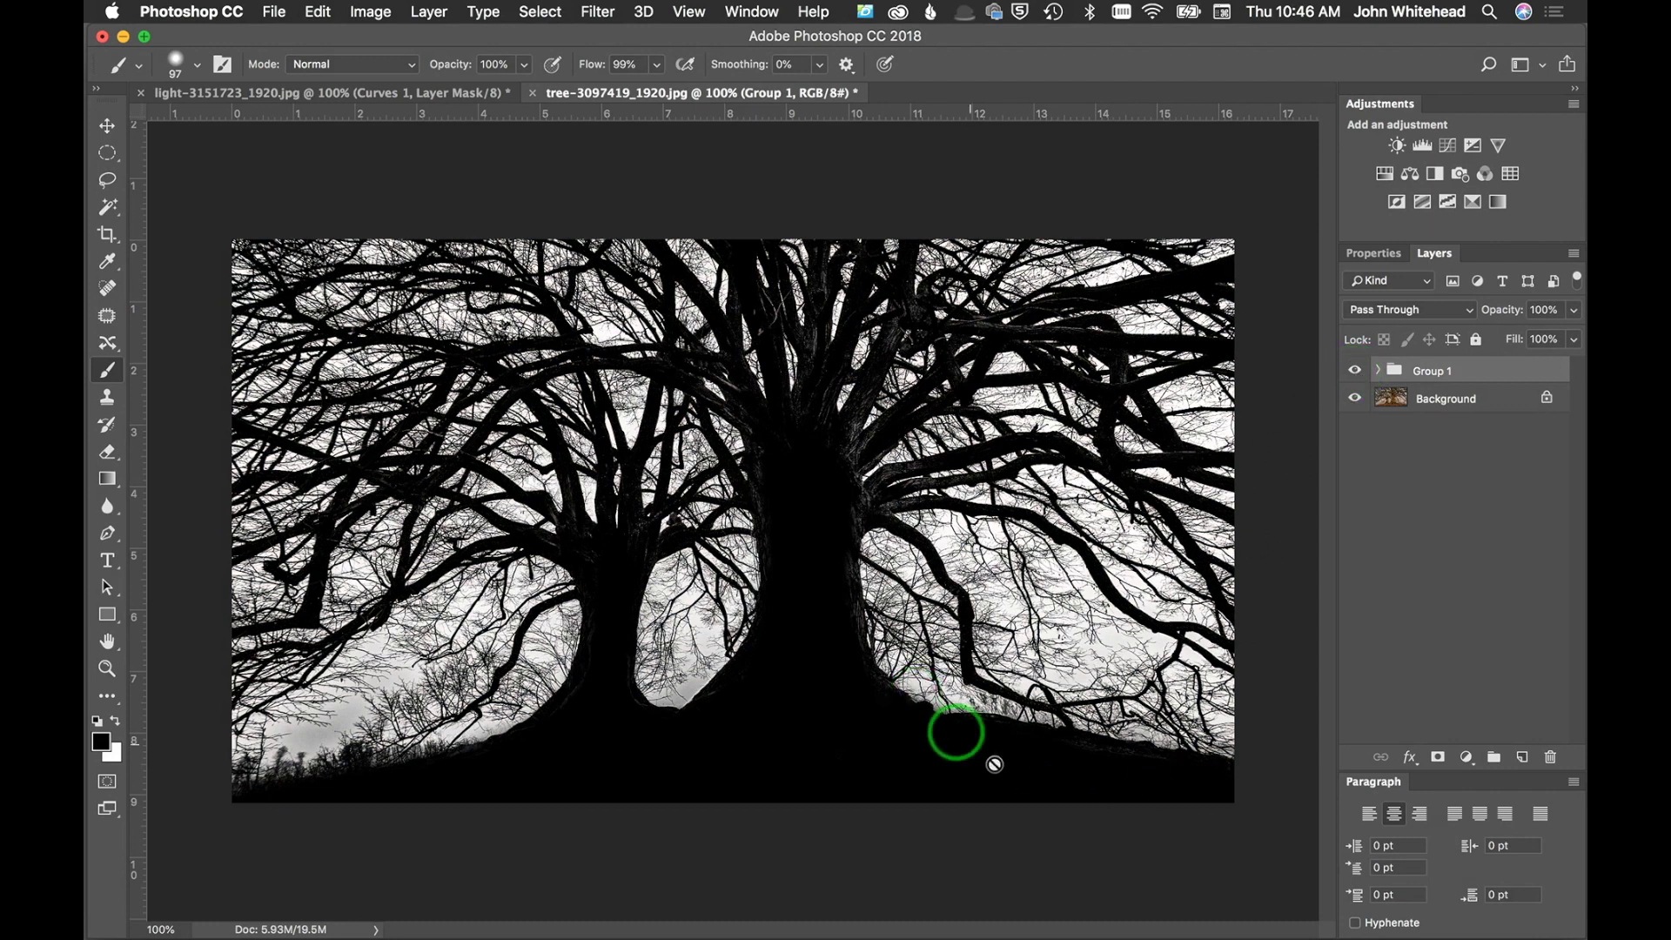